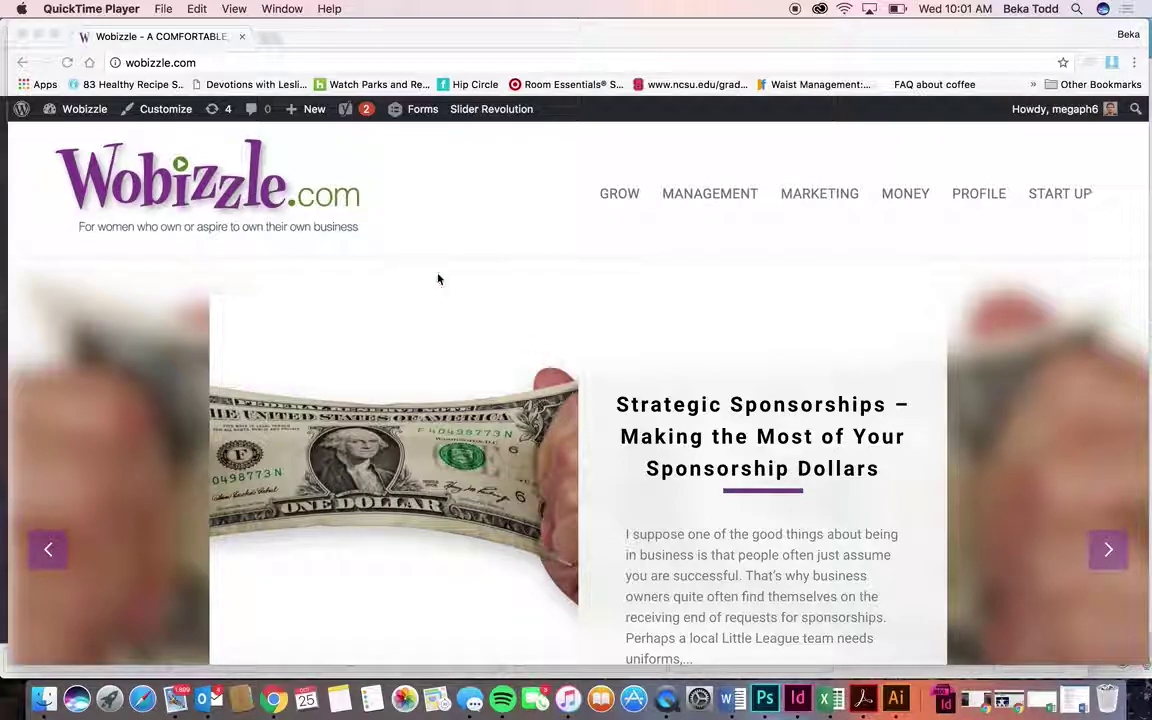
- Look over the Wobizzle homepage and open the site's WordPress dashboard at wobizzle.com/wp-admin/
scroll(847, 371, down, 15)
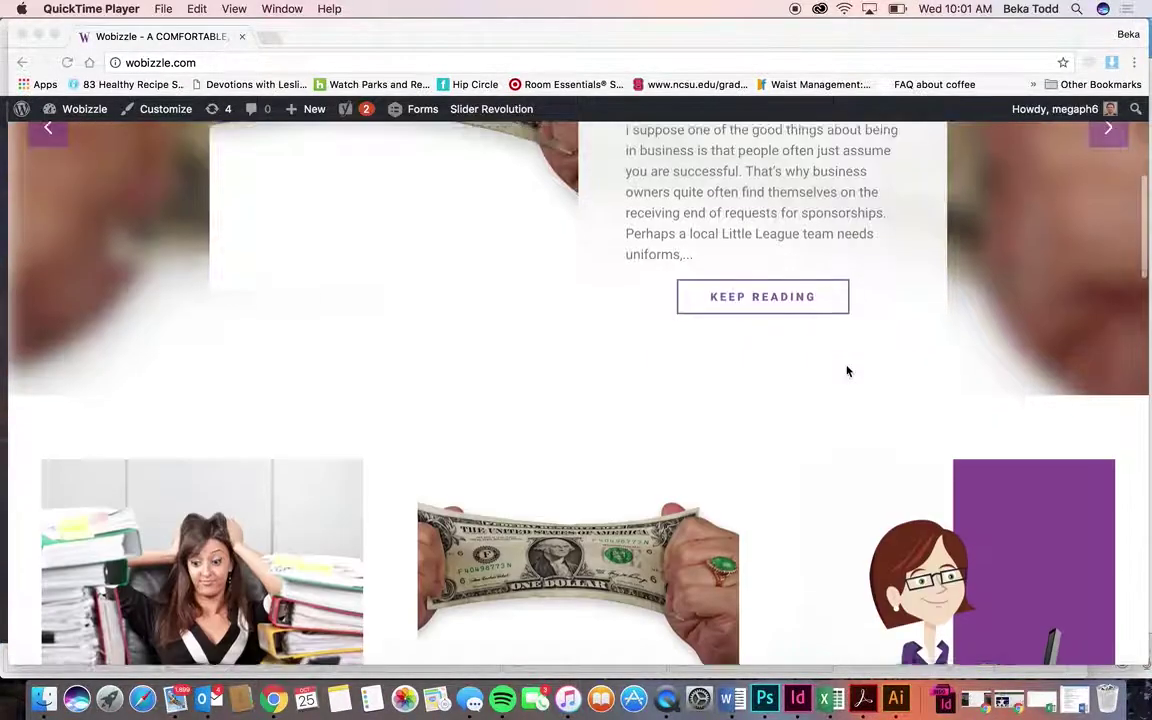
scroll(856, 365, down, 10)
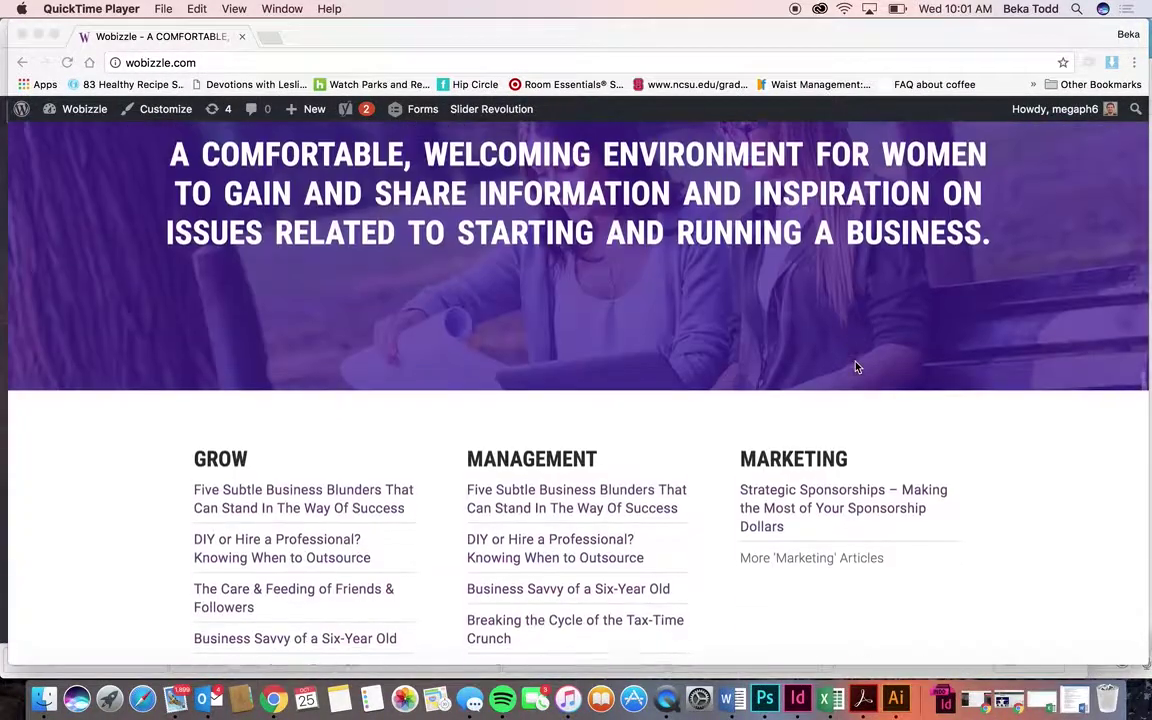
scroll(860, 362, up, 20)
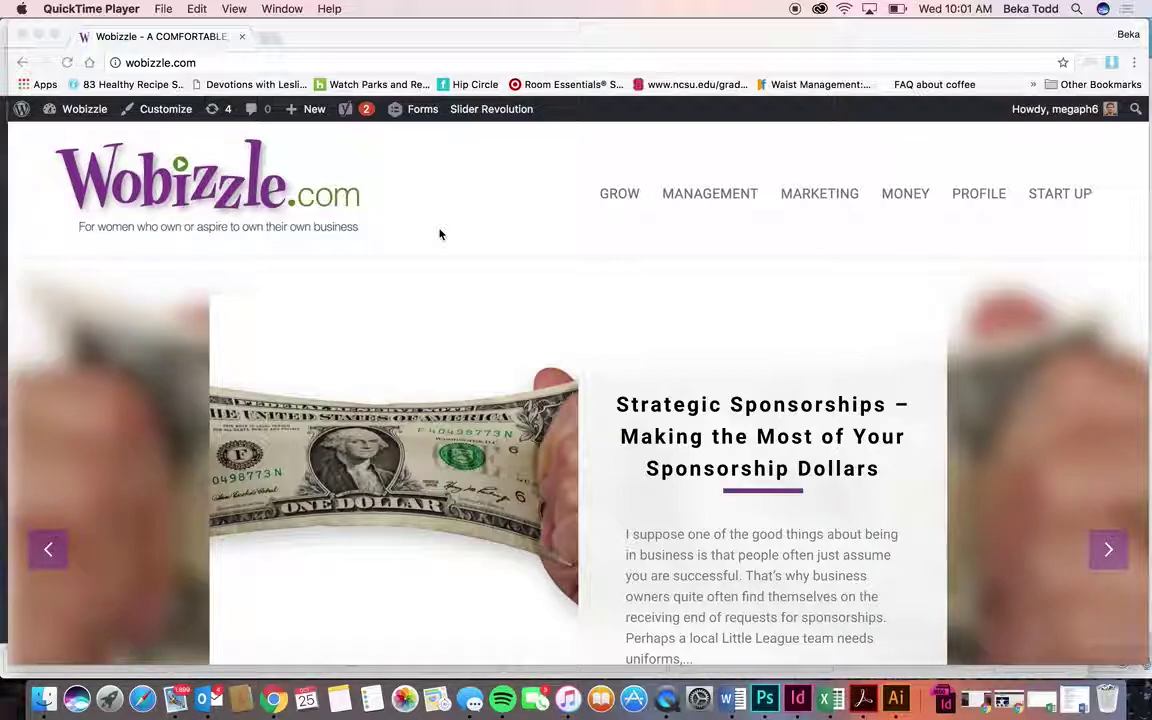
click(173, 66)
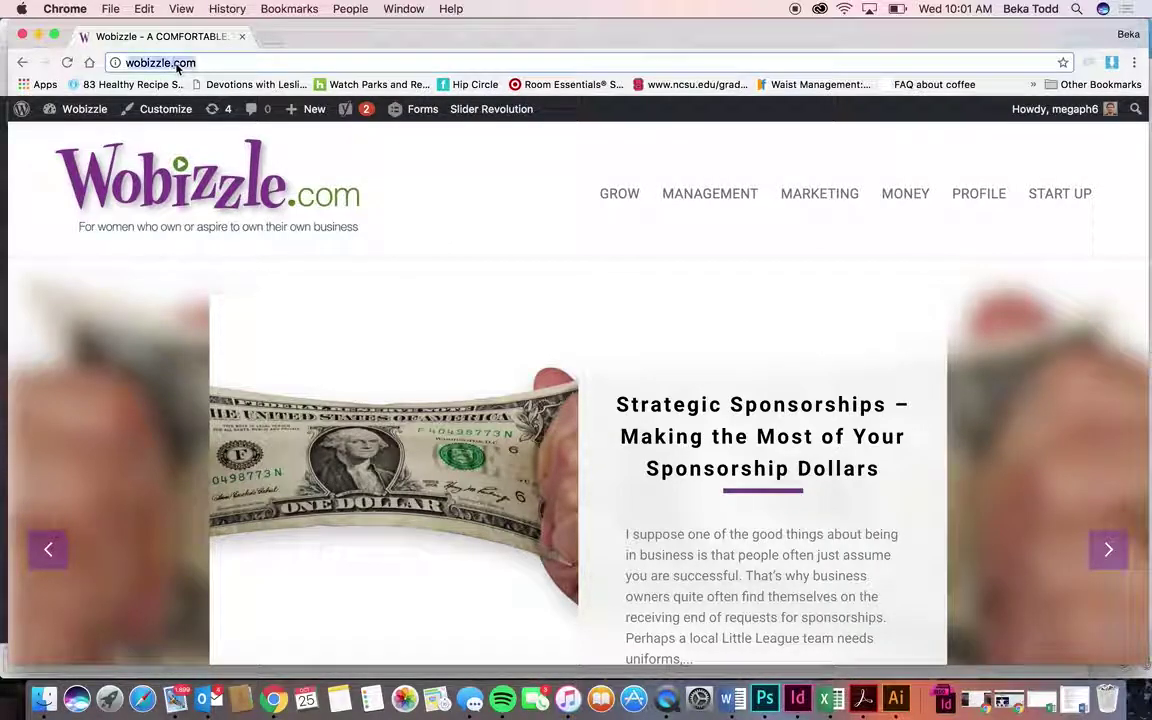
key(Right)
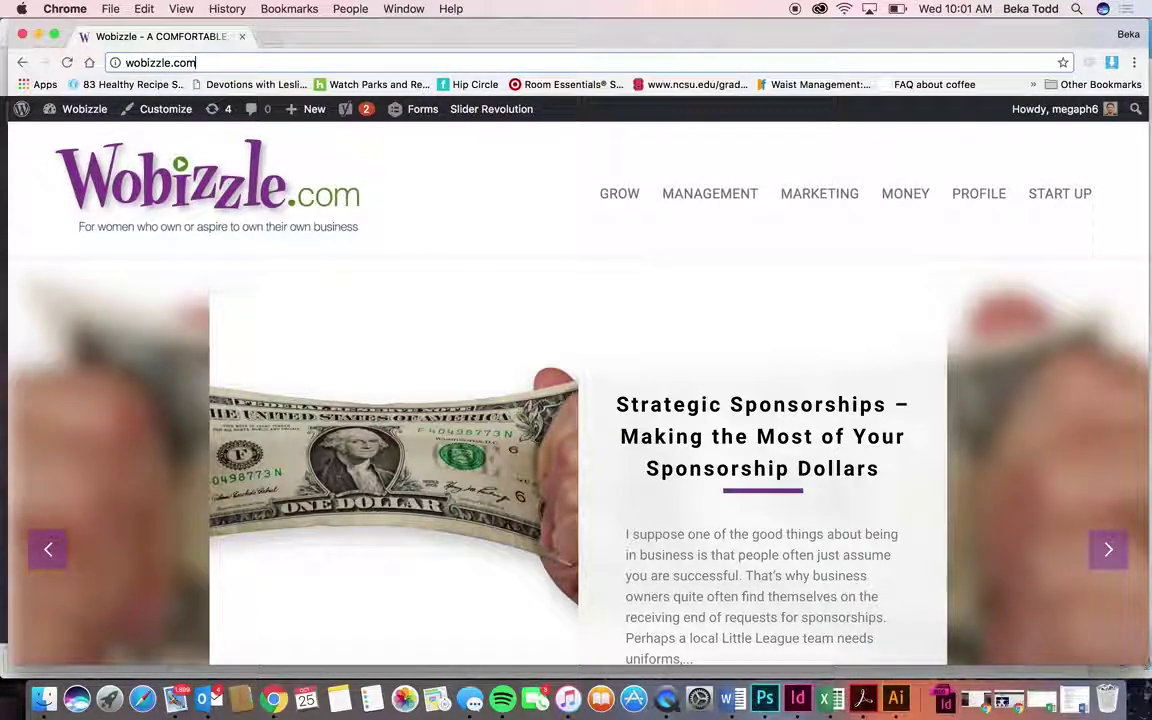
text(/wp)
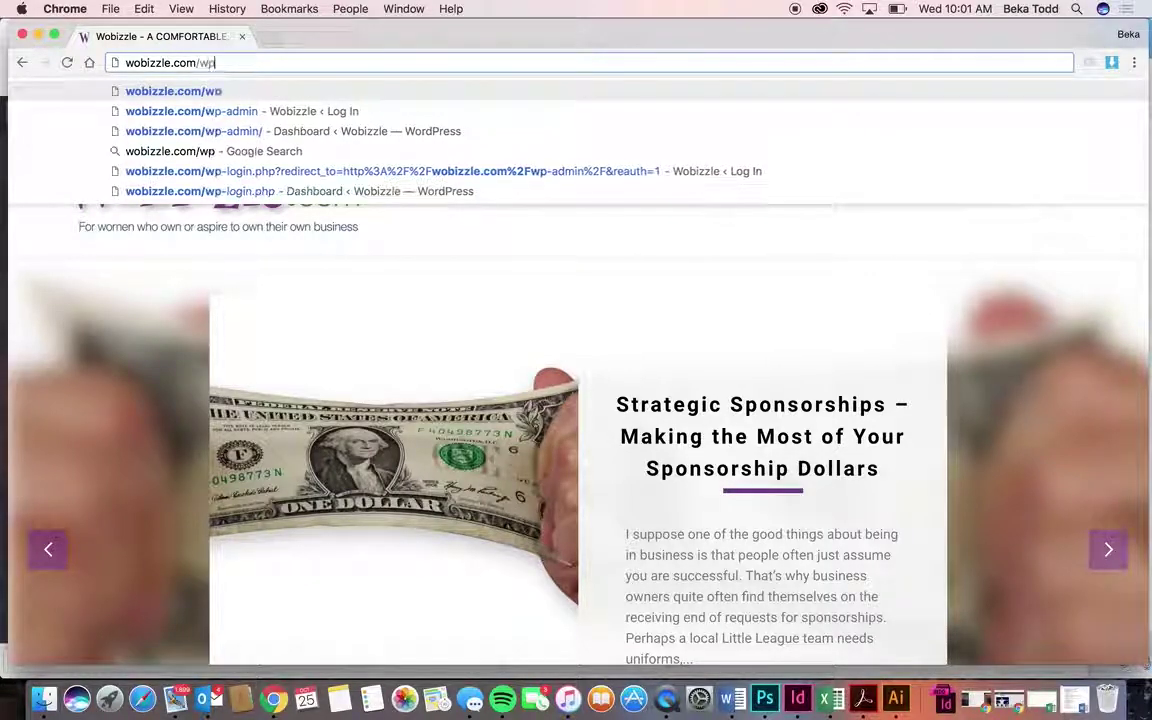
text(-admin/)
key(Return)
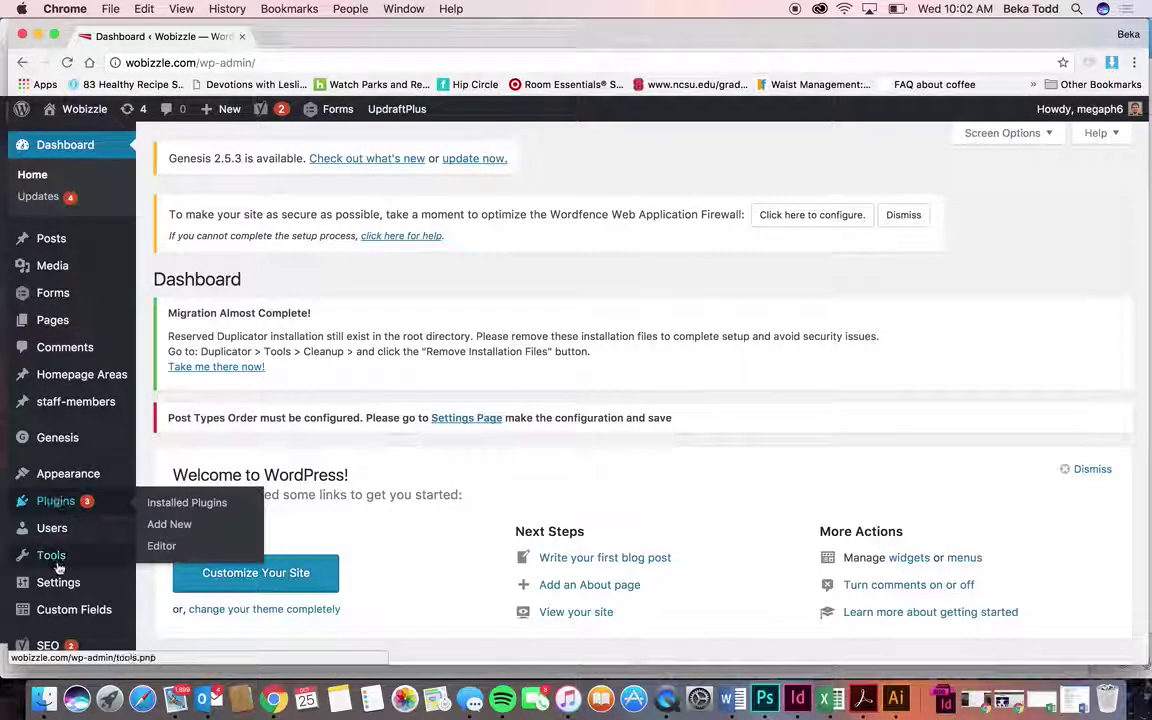
- Open the WordPress Updates page and select all plugins that have new versions available
mouse_move(50, 266)
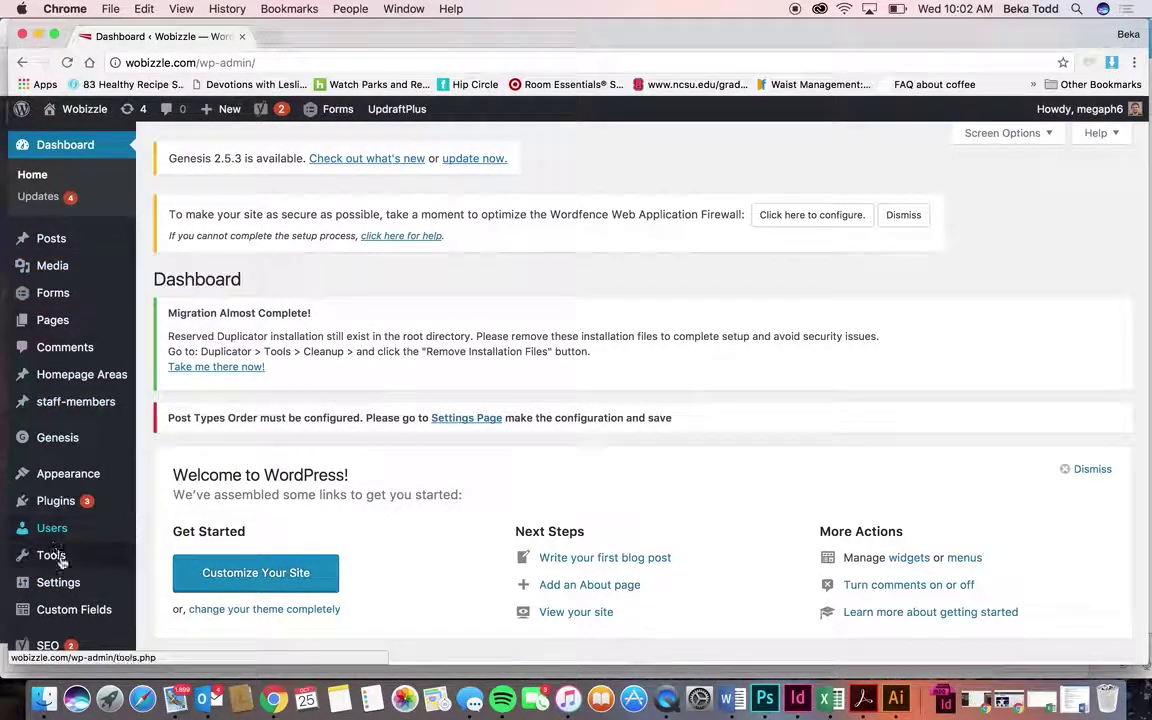
mouse_move(61, 571)
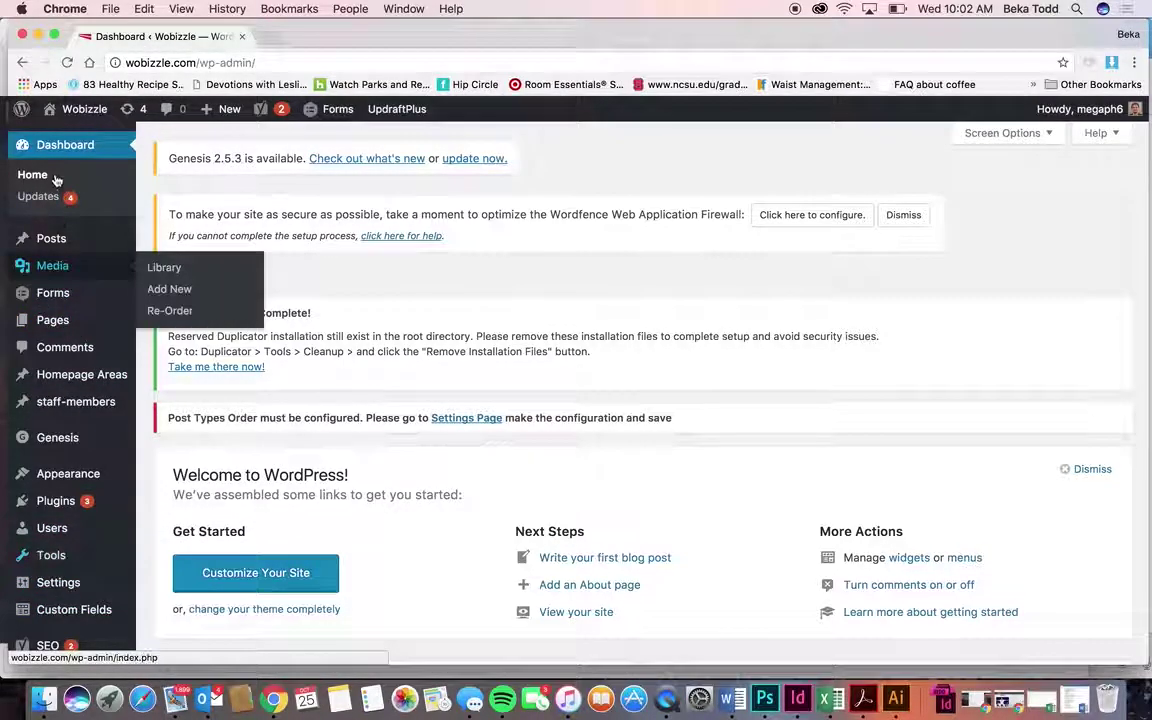
mouse_move(70, 512)
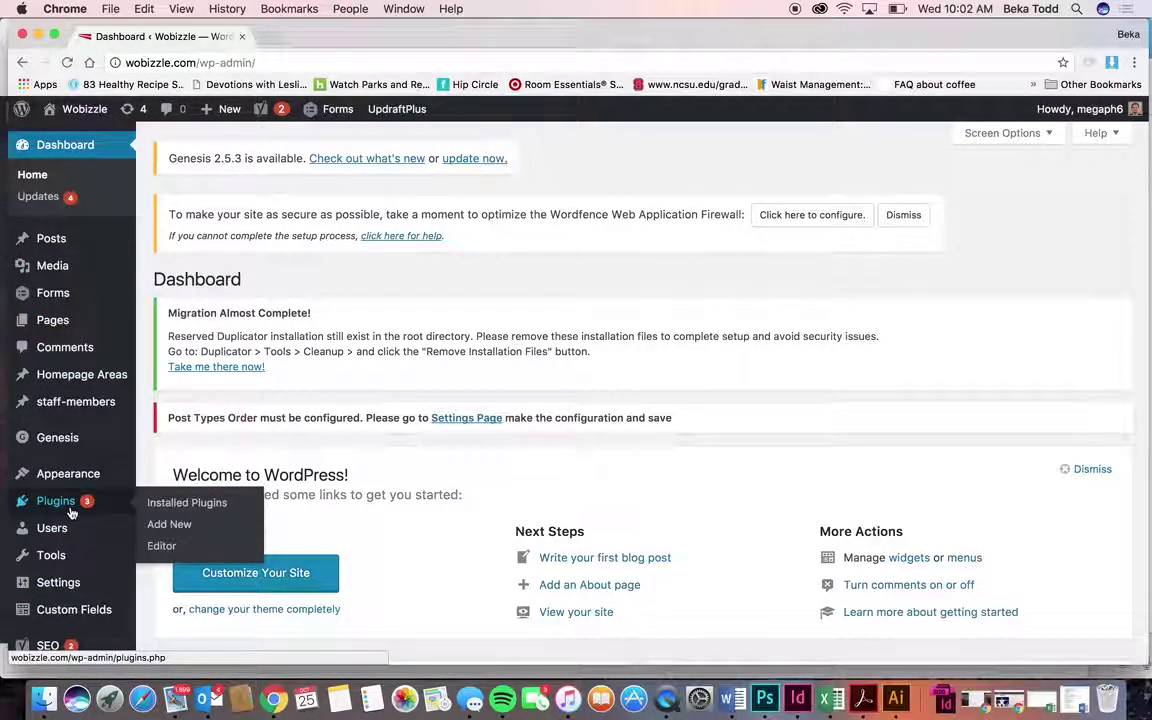
click(60, 206)
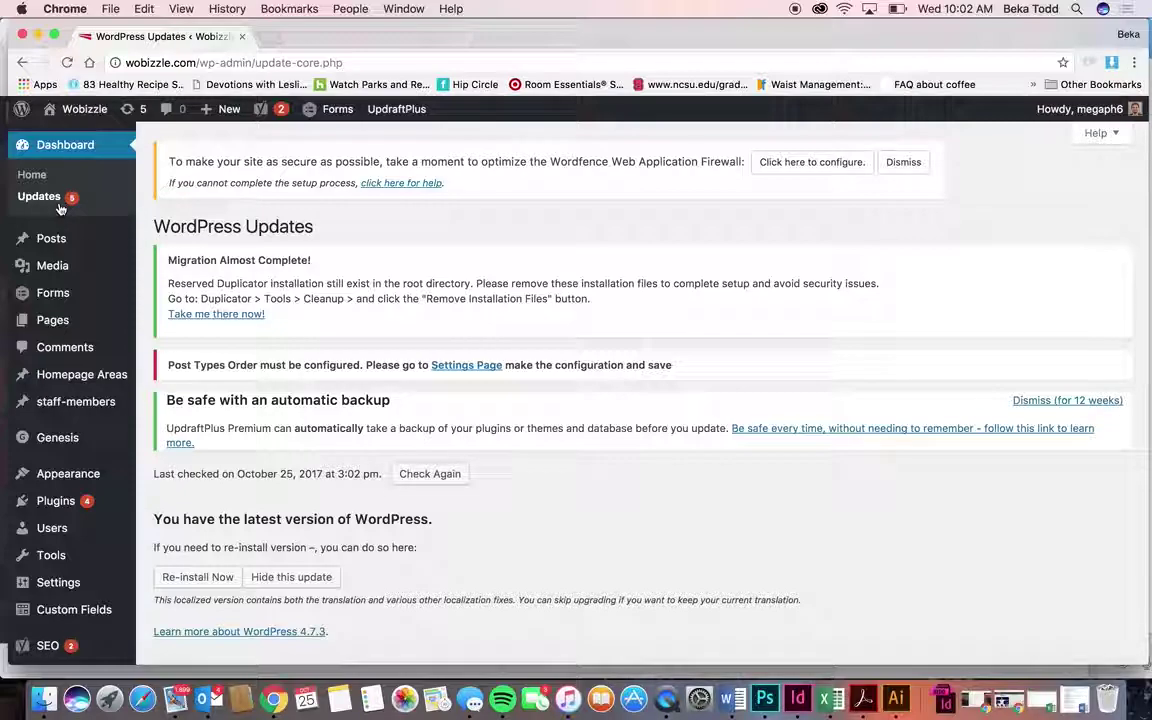
scroll(300, 380, down, 5)
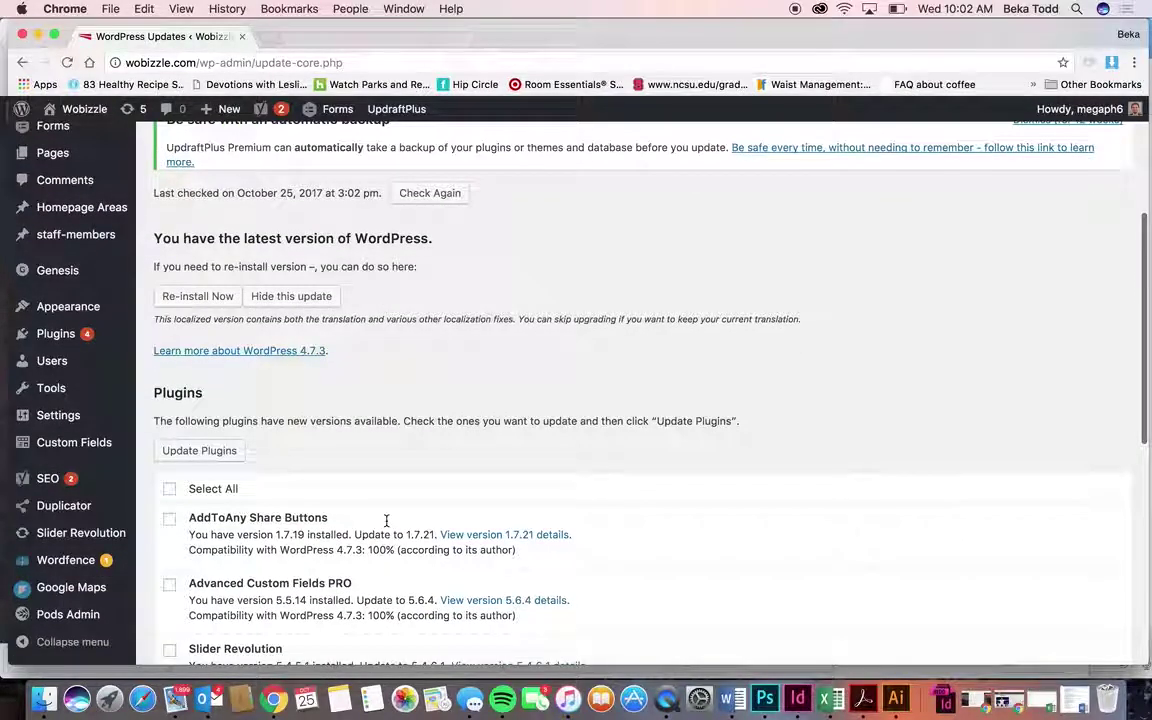
scroll(391, 441, down, 10)
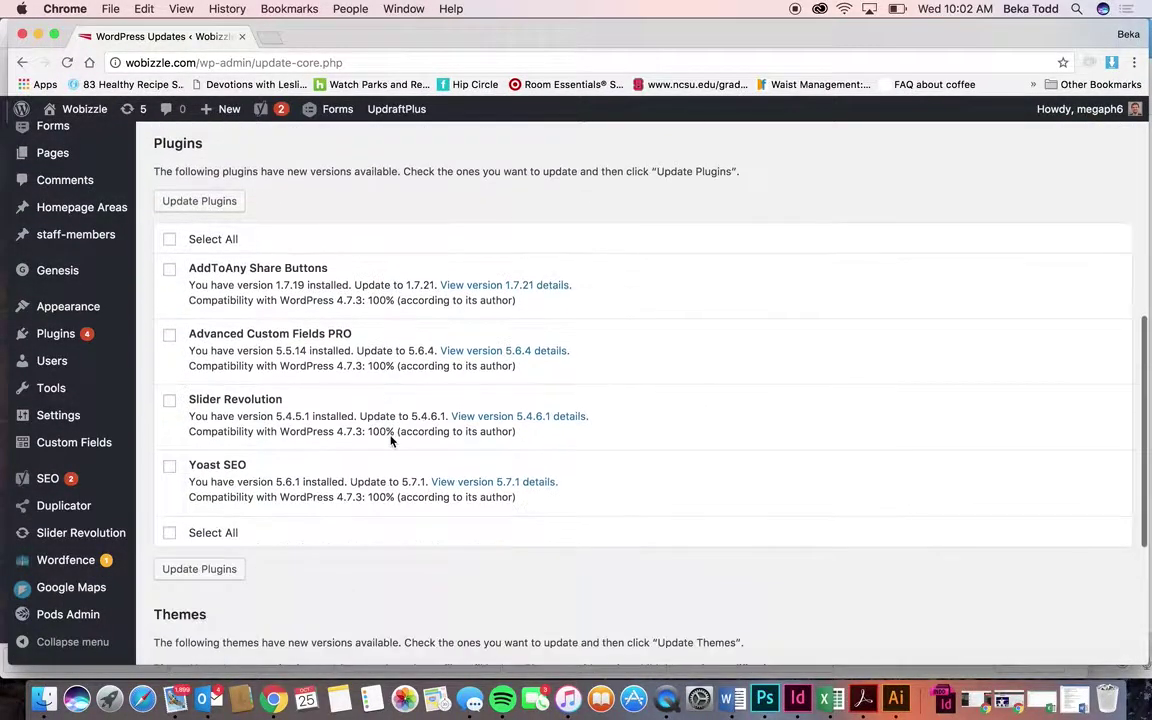
scroll(279, 421, up, 7)
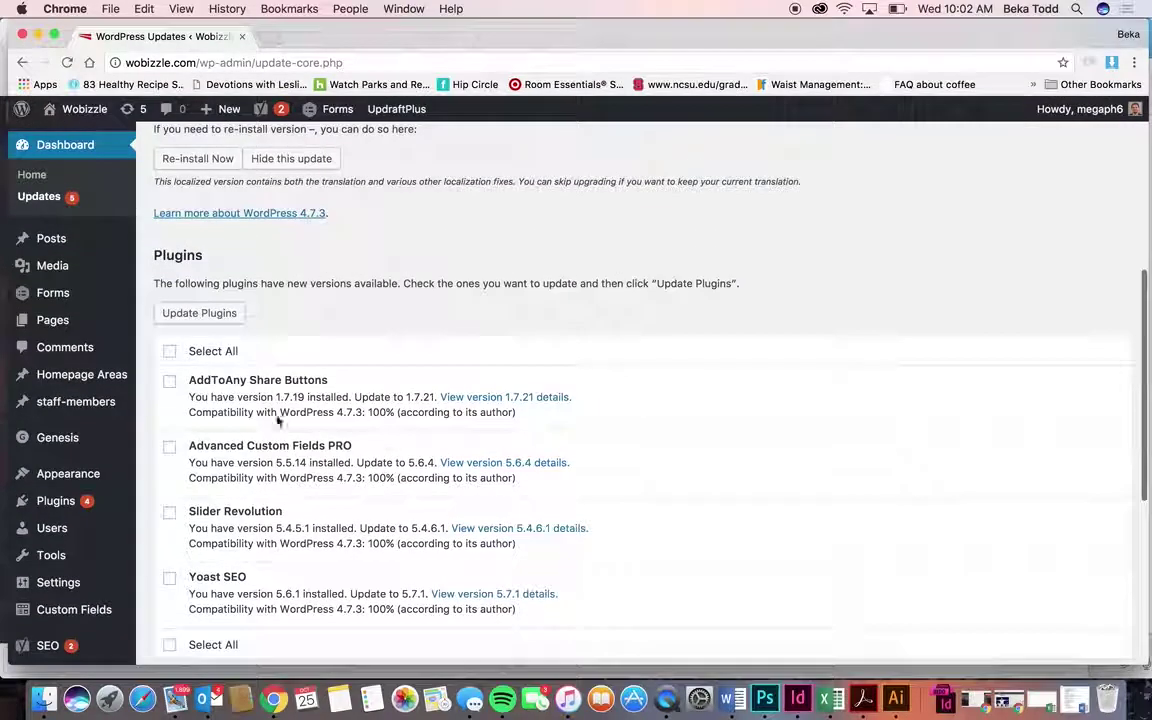
click(169, 351)
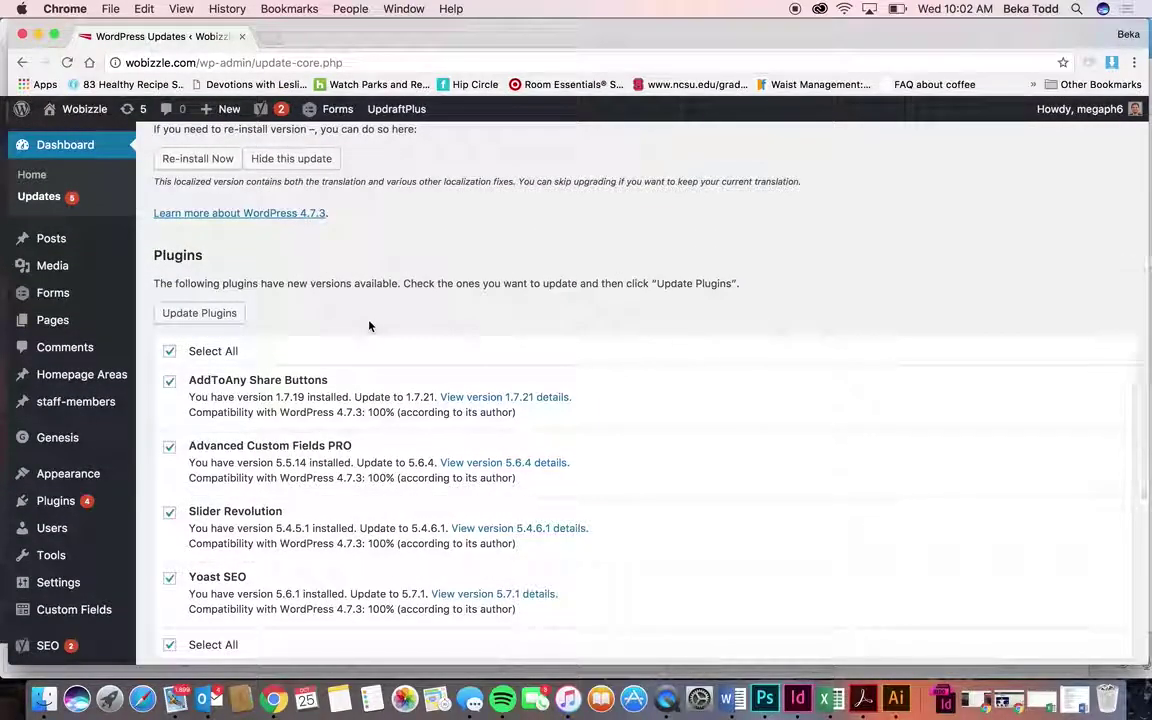
scroll(369, 326, up, 5)
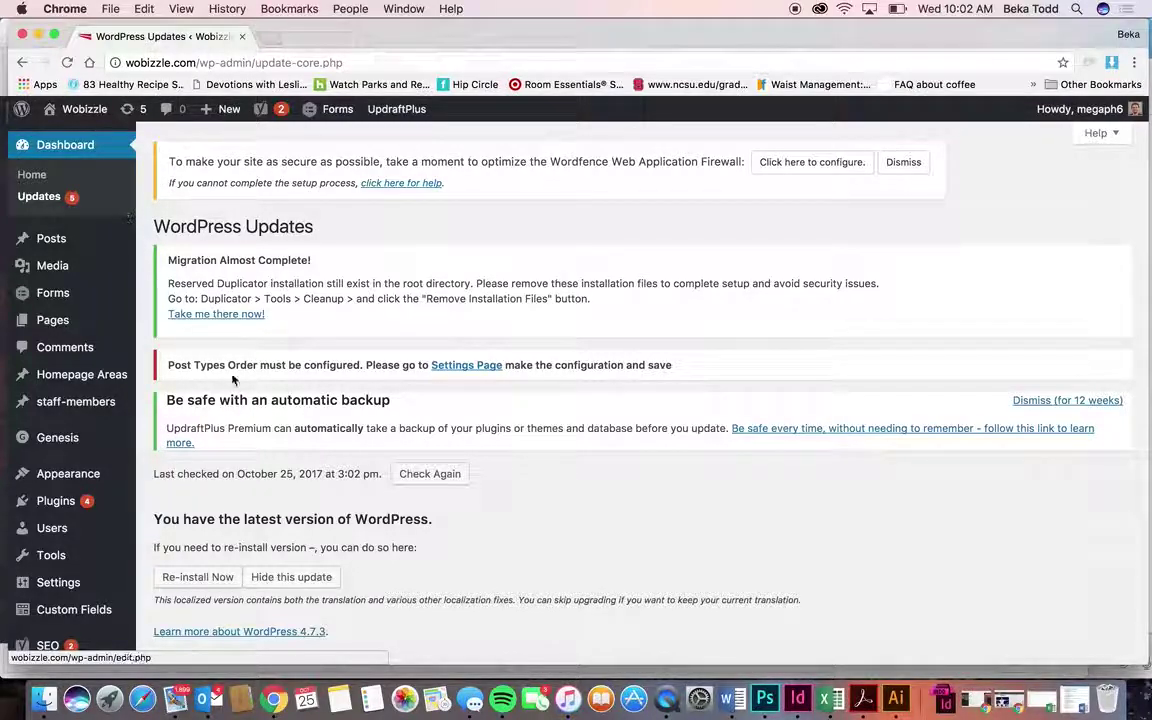
- Open the post "Five Subtle Business Blunders That Can Stand In The Way Of Success" for editing and place the cursor in its title
mouse_move(97, 240)
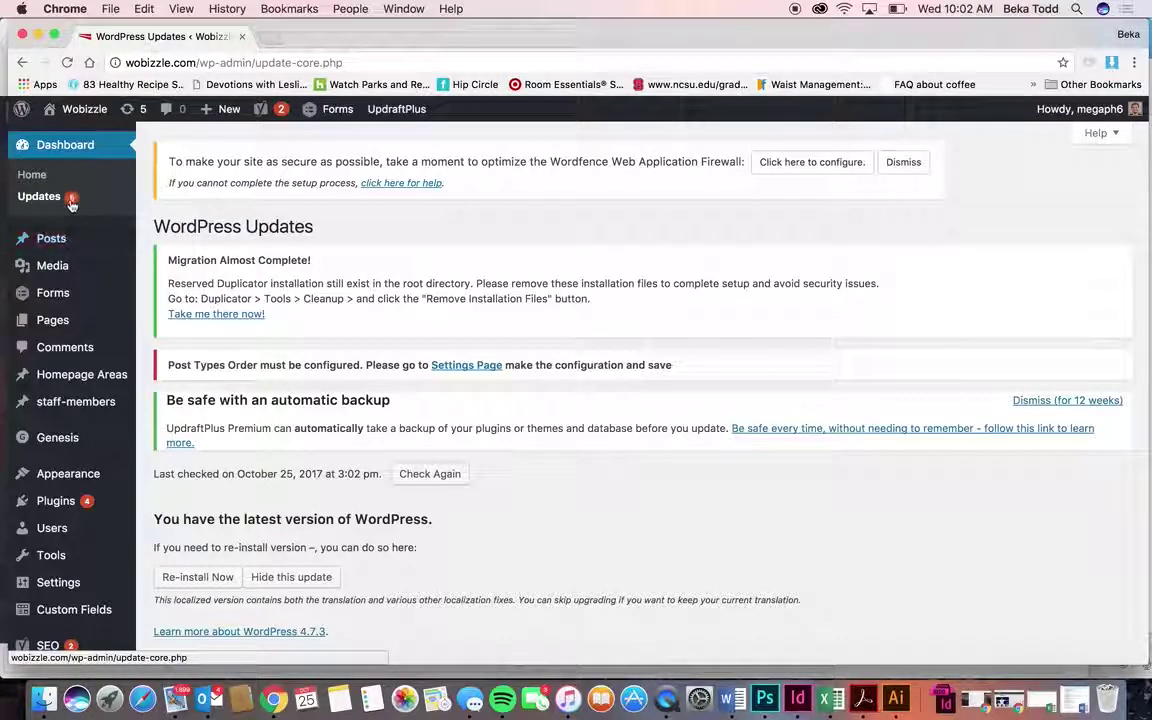
click(50, 244)
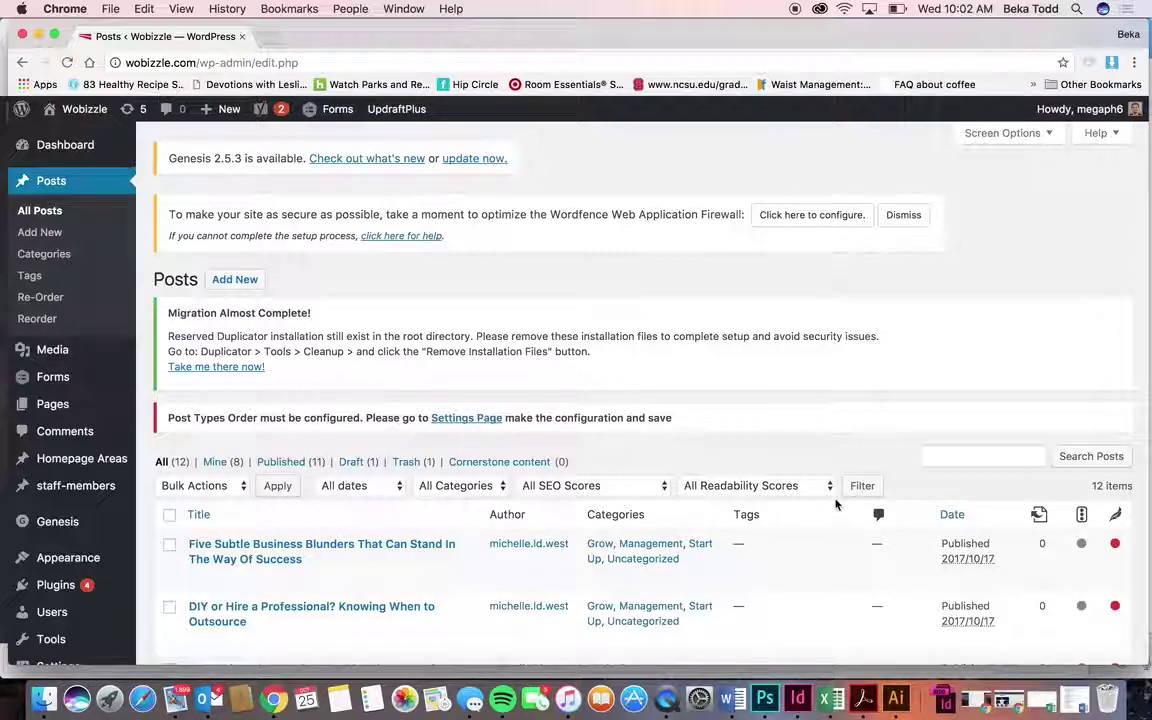
scroll(836, 503, down, 5)
scroll(836, 502, up, 5)
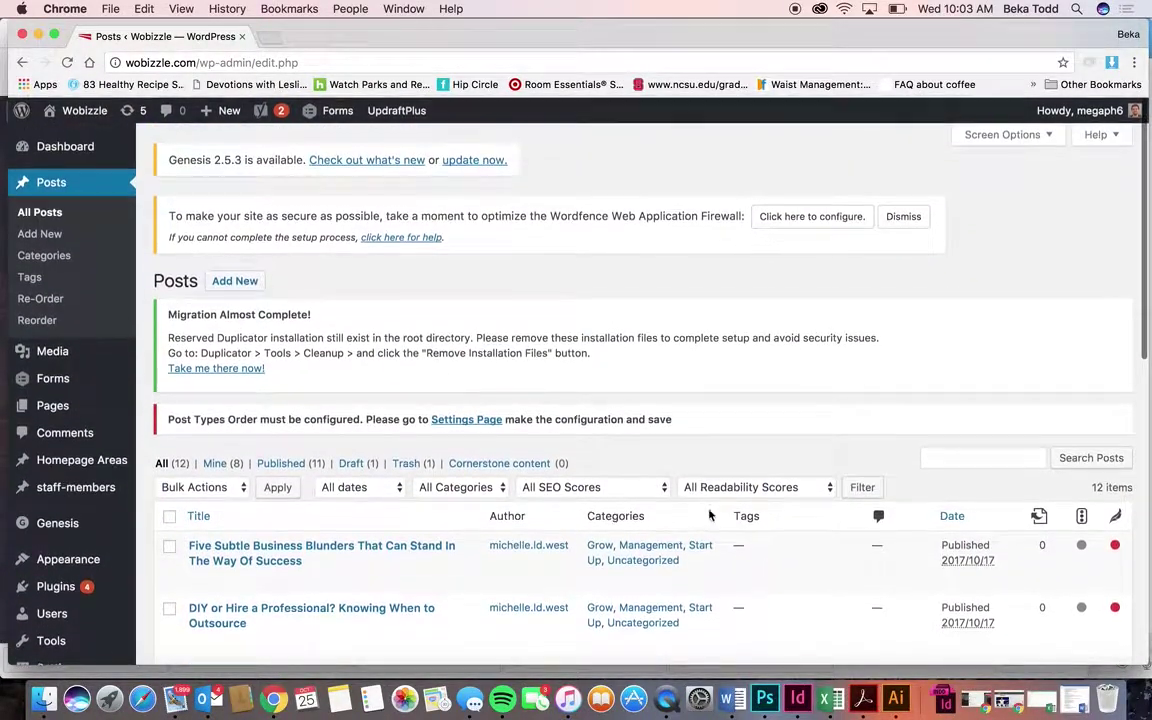
click(376, 552)
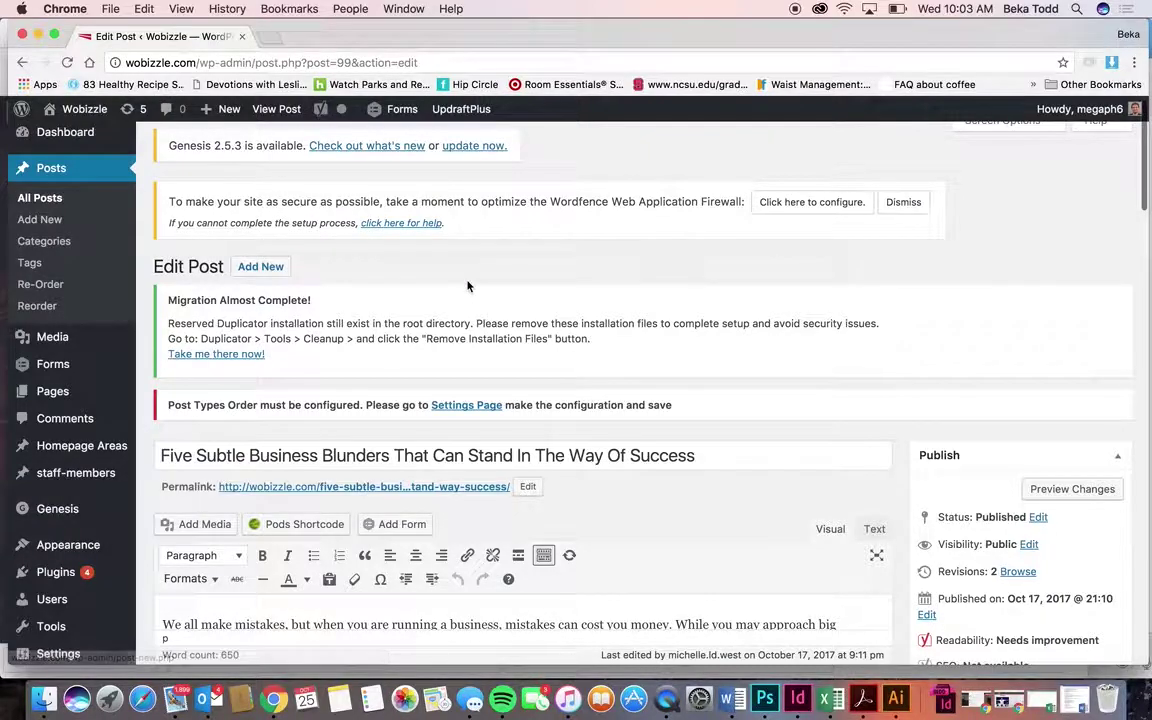
scroll(470, 280, down, 5)
click(492, 259)
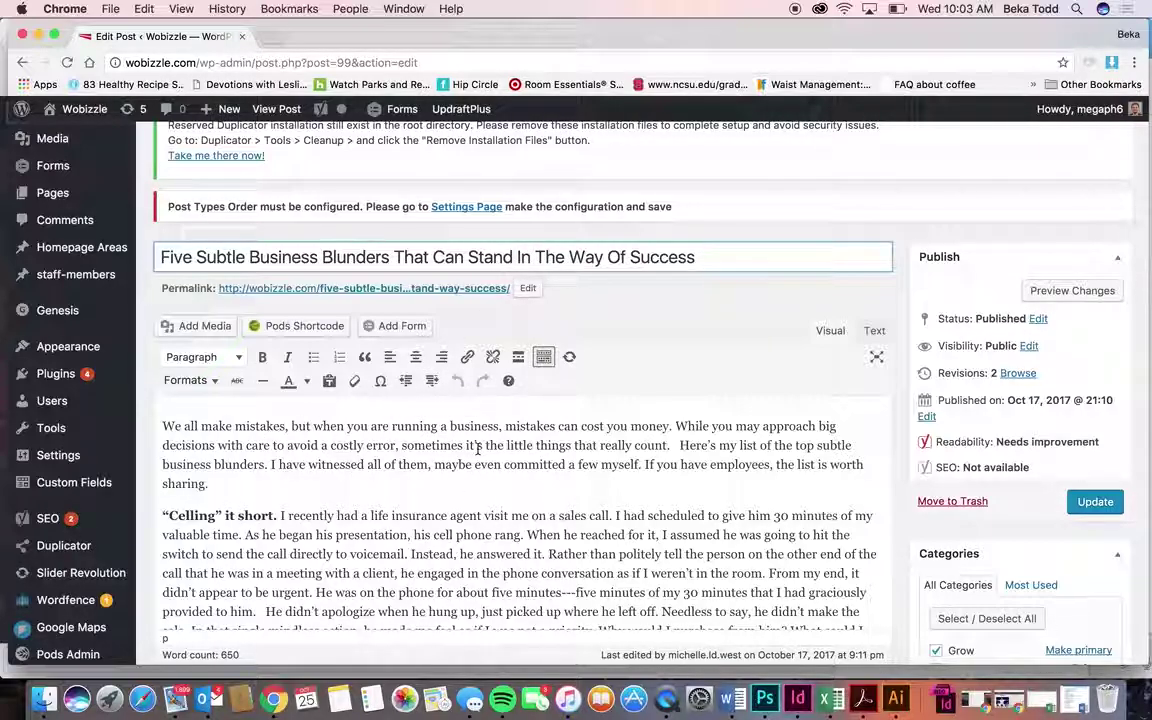
- Inspect the post's featured image options in the Media Library and the file upload area, and close the dialog
scroll(478, 449, down, 10)
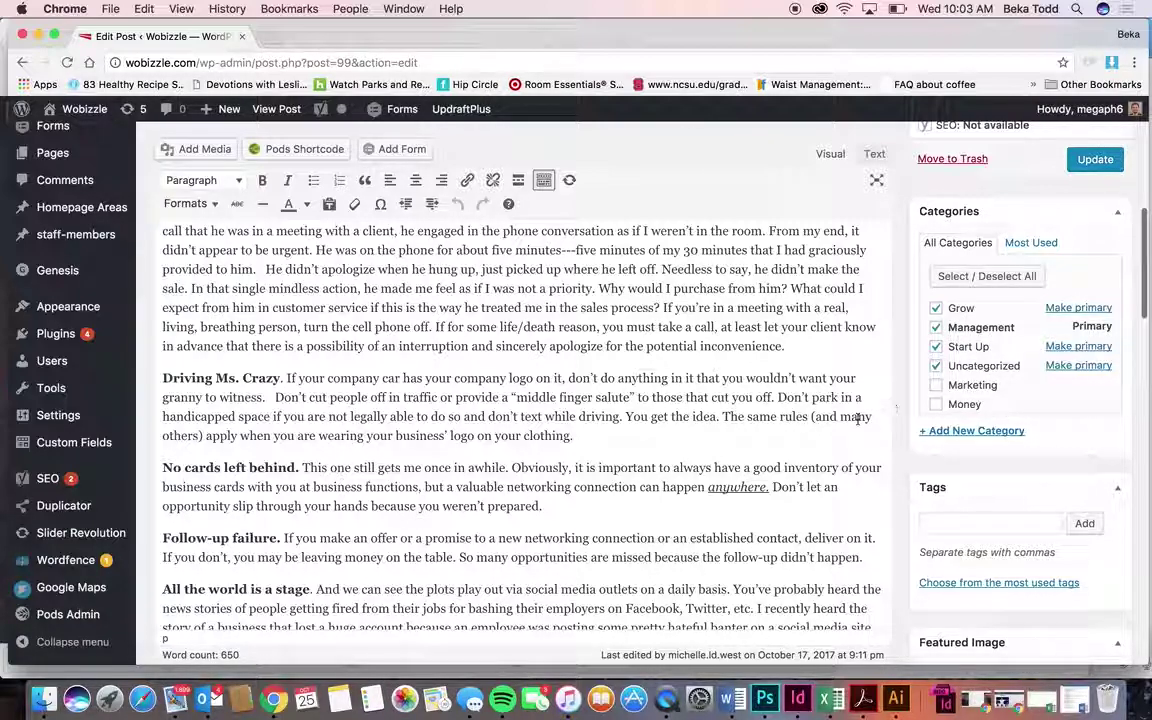
scroll(1003, 413, down, 5)
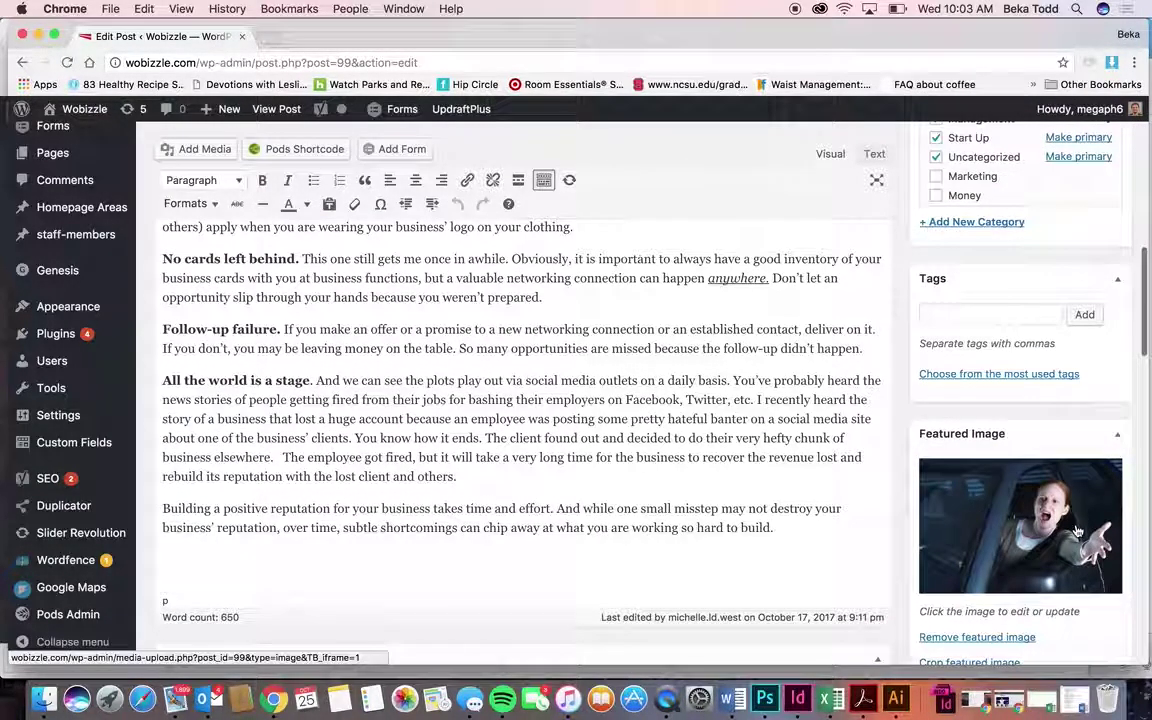
click(968, 471)
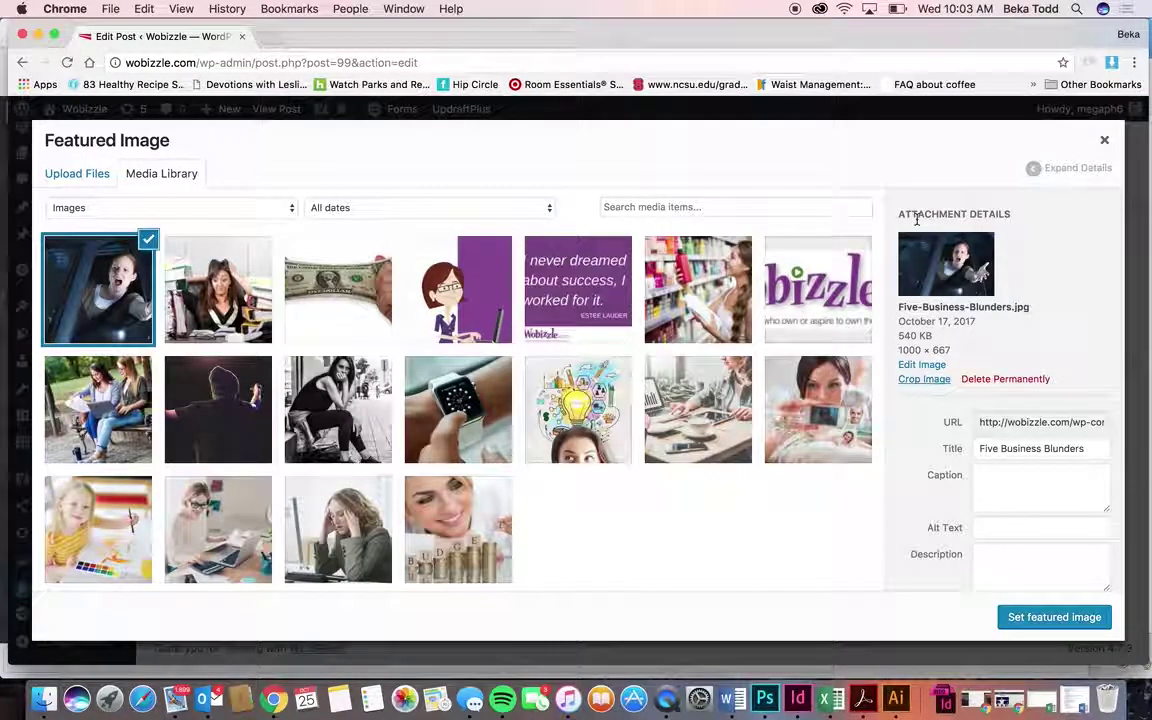
click(1104, 140)
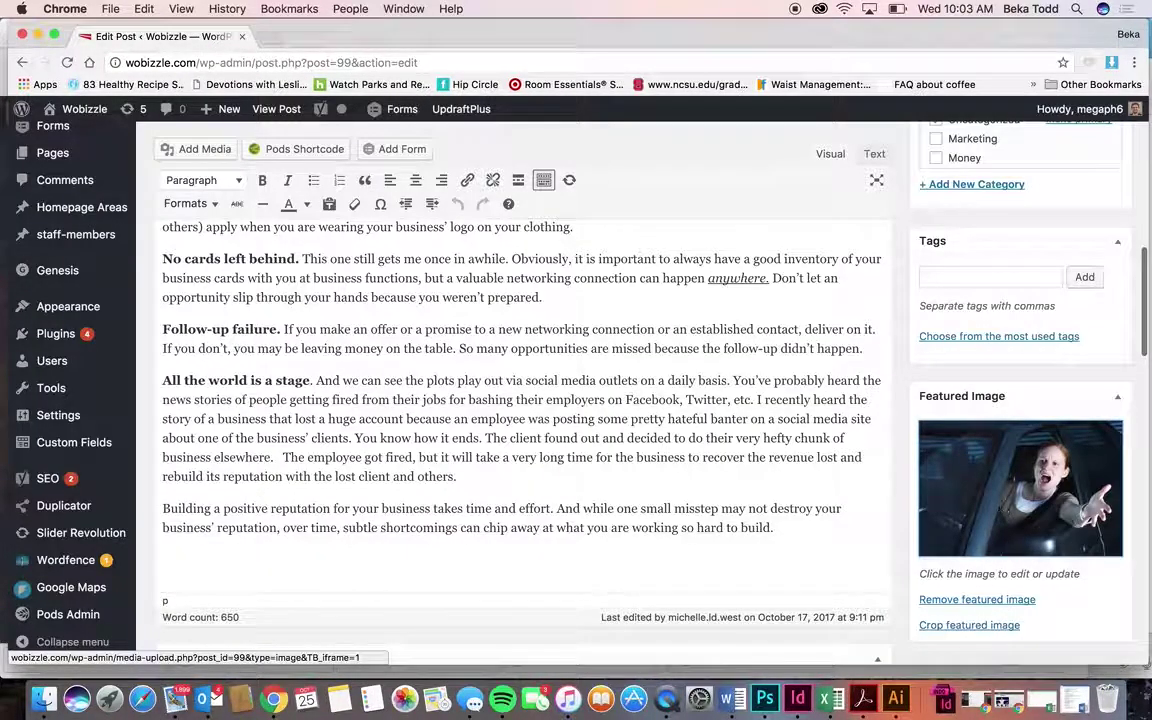
click(1010, 470)
click(86, 172)
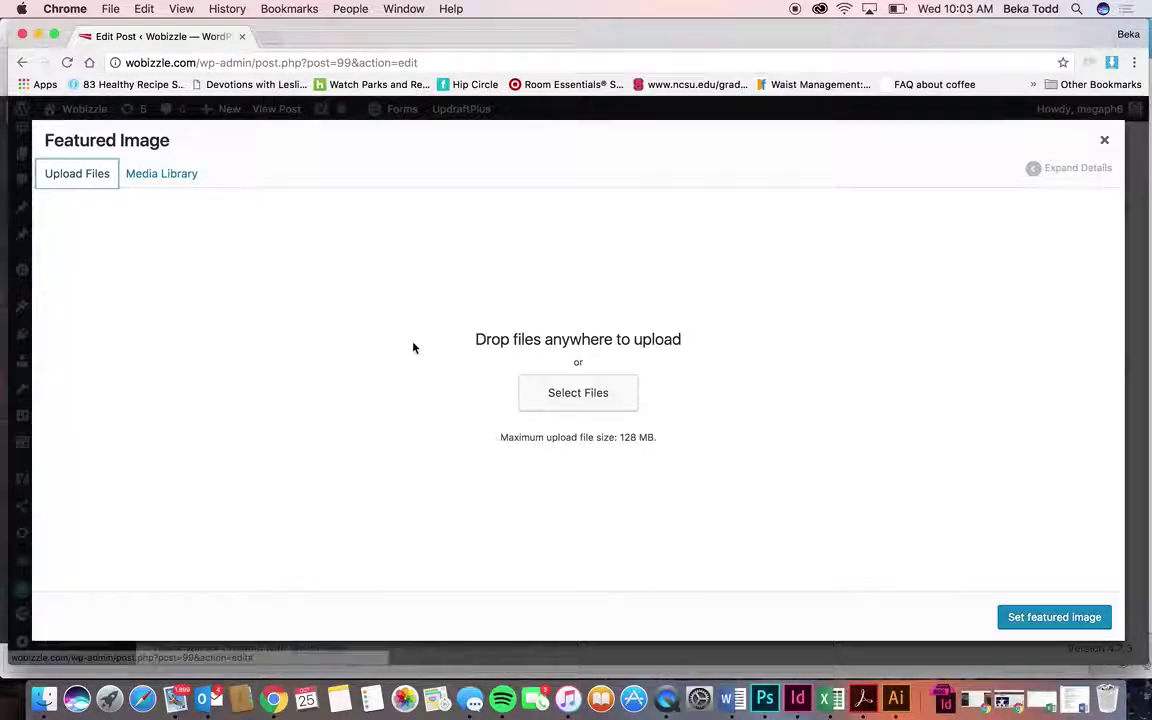
click(1104, 140)
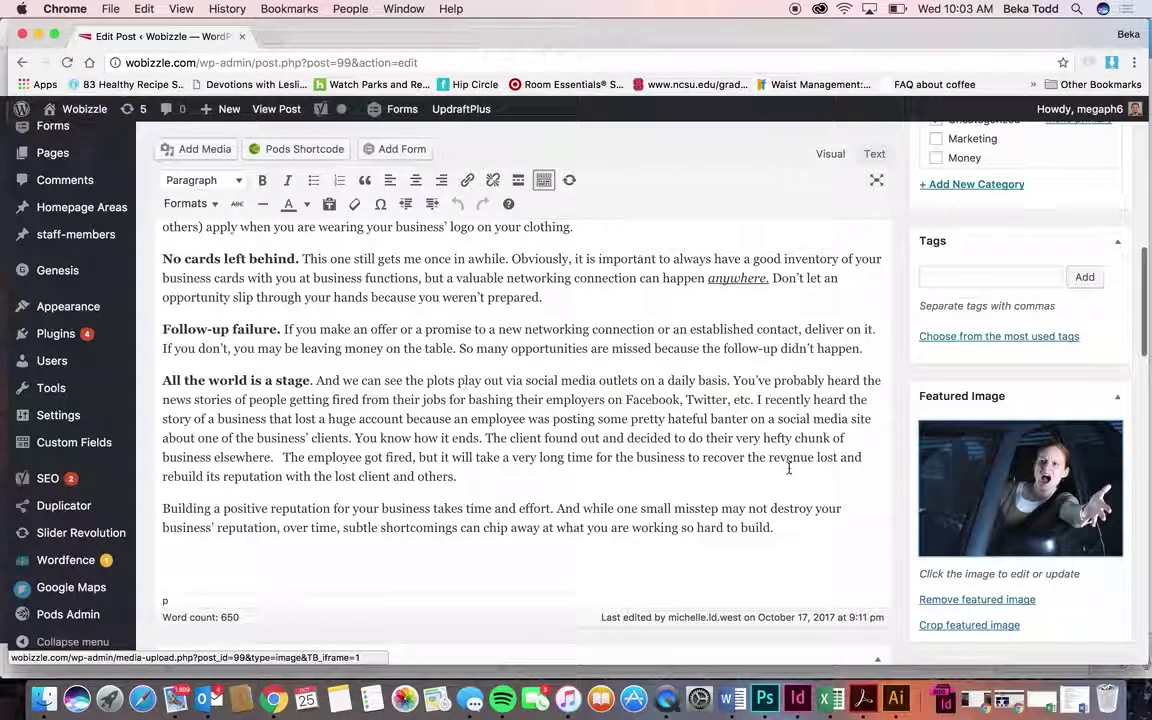
- View the paragraph and heading format choices for the post's opening paragraph and close the list
scroll(608, 422, up, 5)
scroll(608, 422, up, 3)
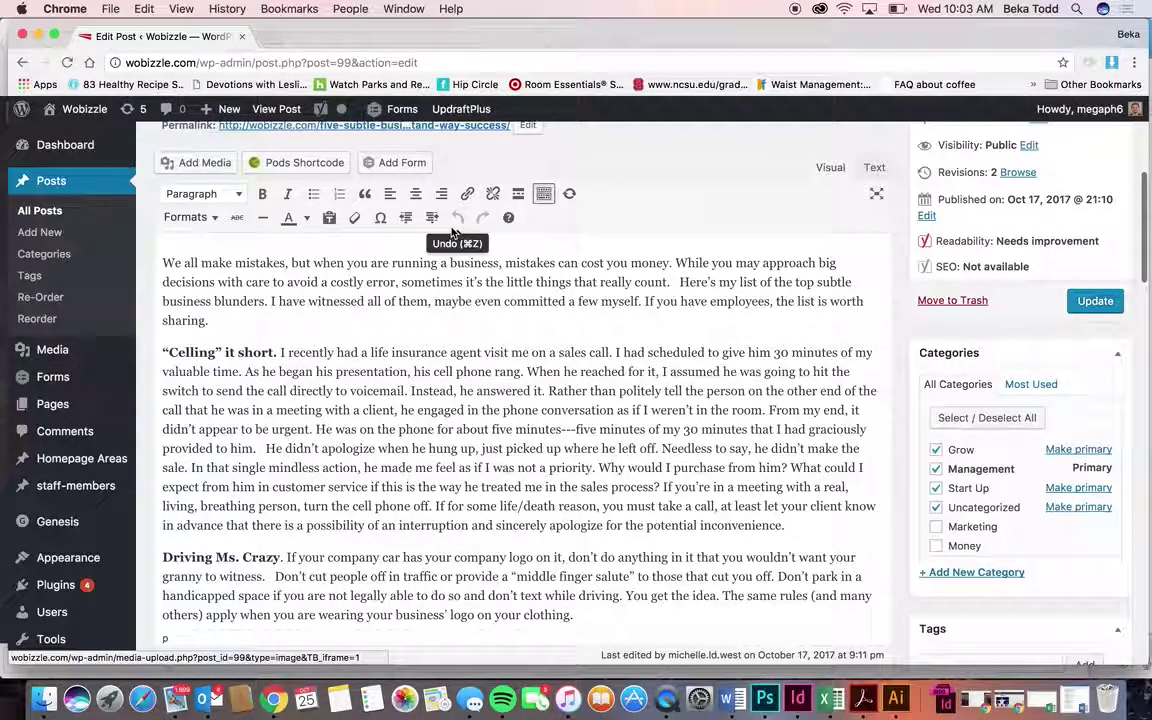
double_click(238, 301)
click(200, 193)
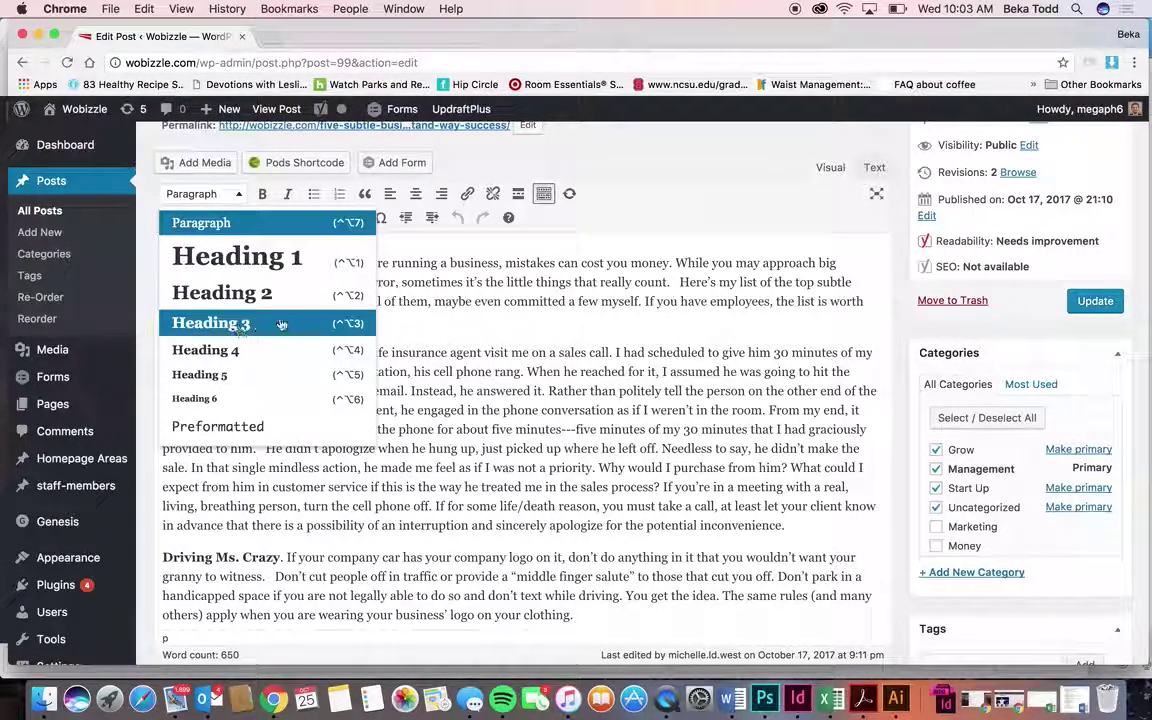
click(494, 262)
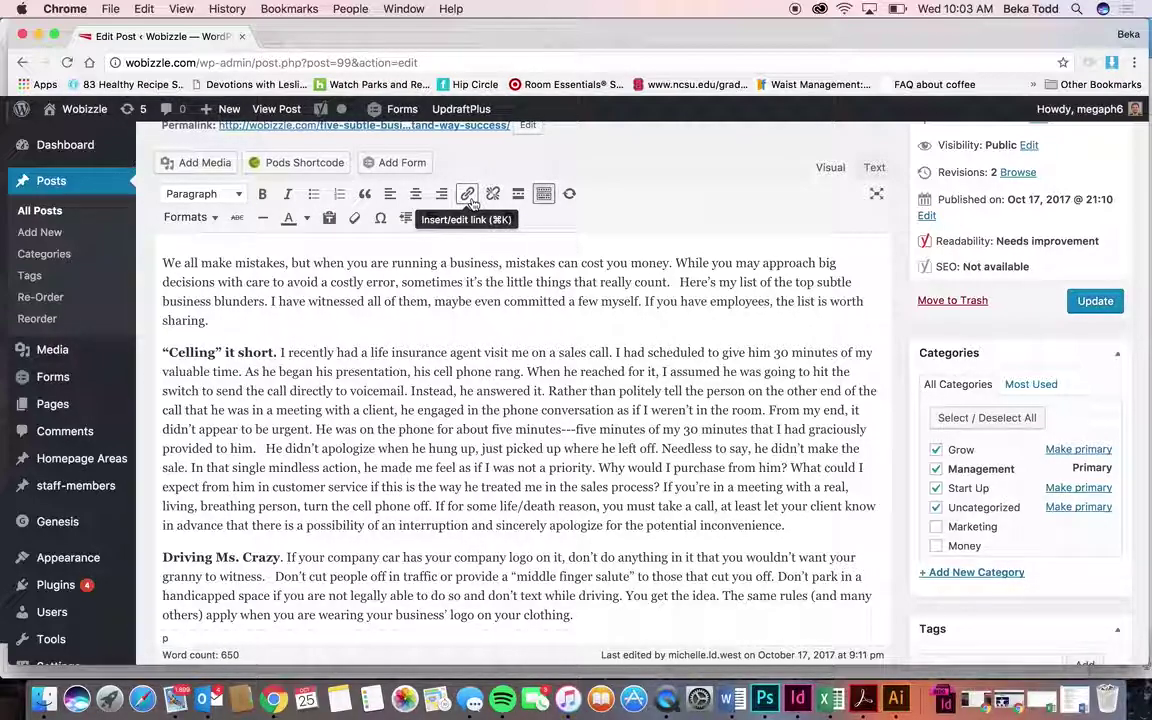
- View the published post through its permalink, look through the article, and return to the post editor
scroll(838, 383, up, 5)
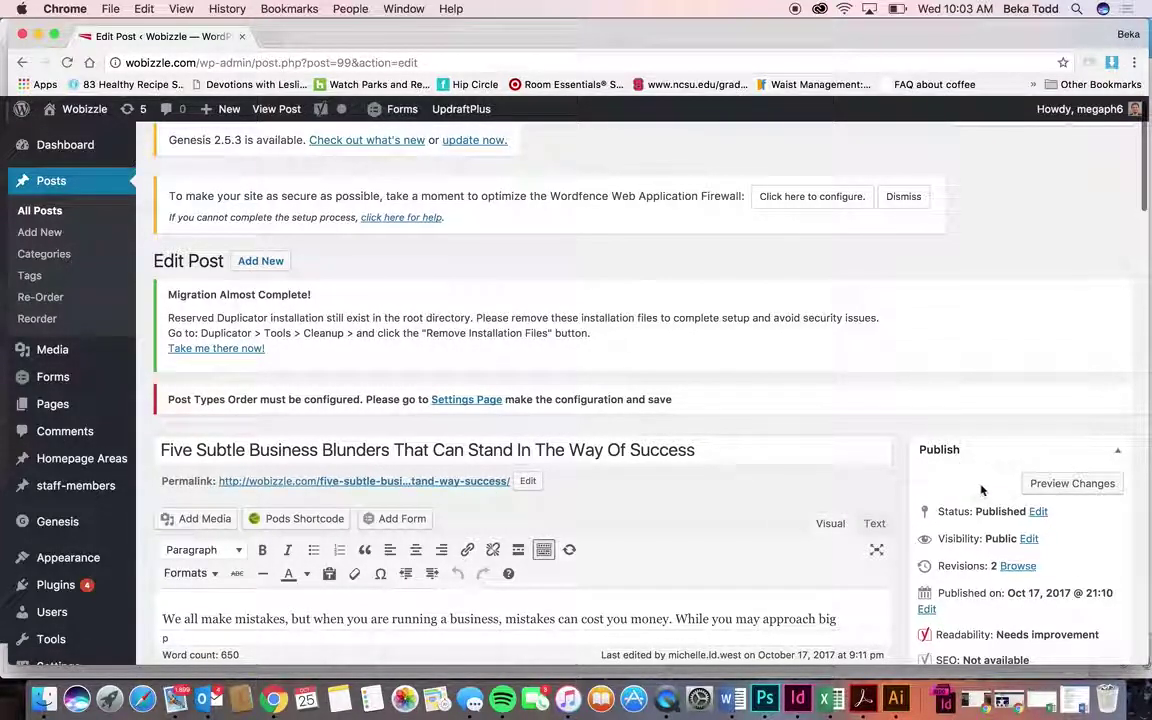
click(450, 481)
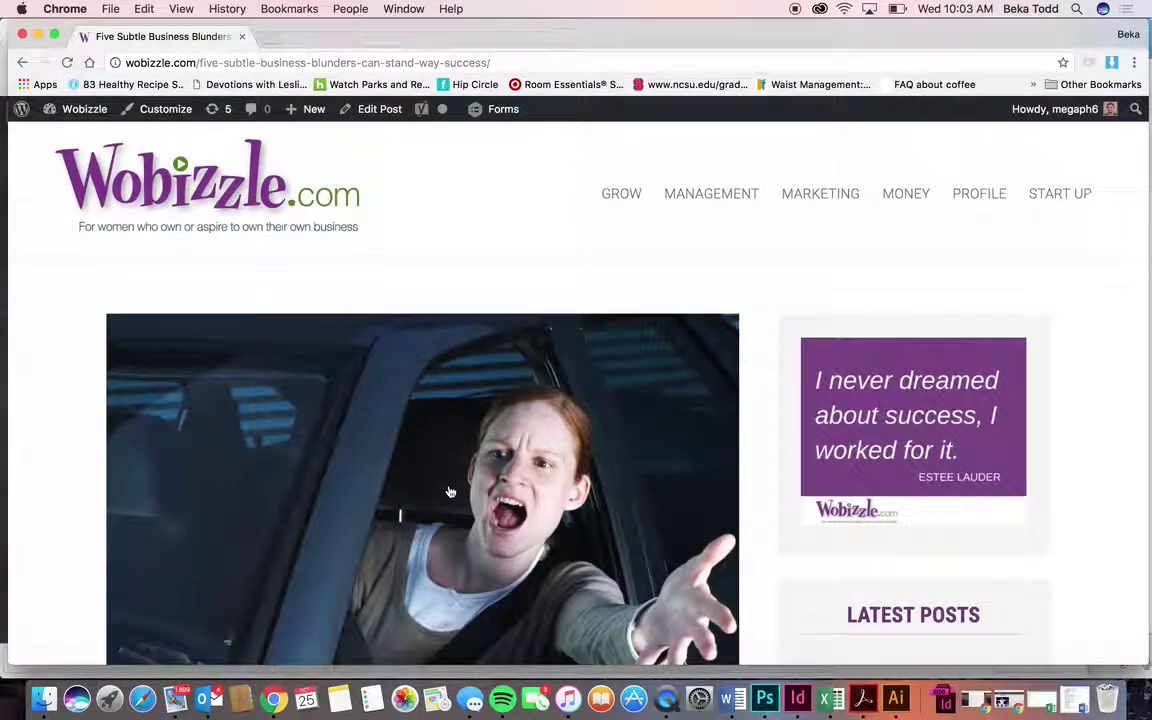
scroll(450, 491, down, 5)
scroll(450, 491, down, 20)
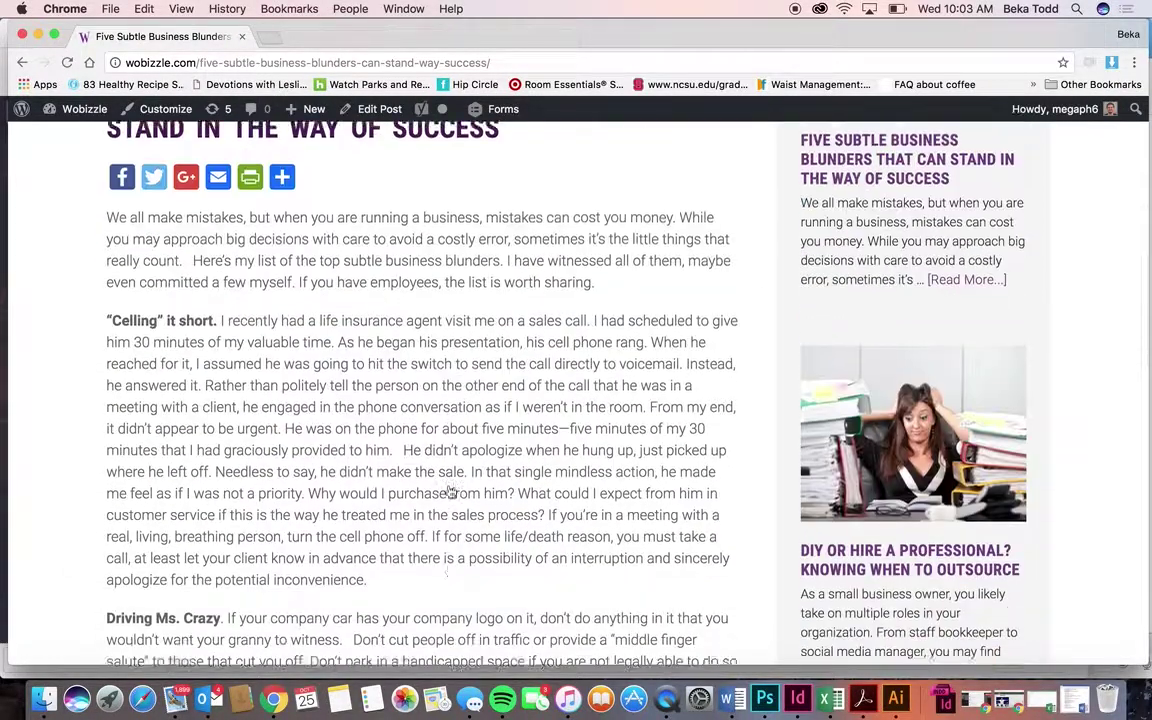
scroll(450, 491, up, 10)
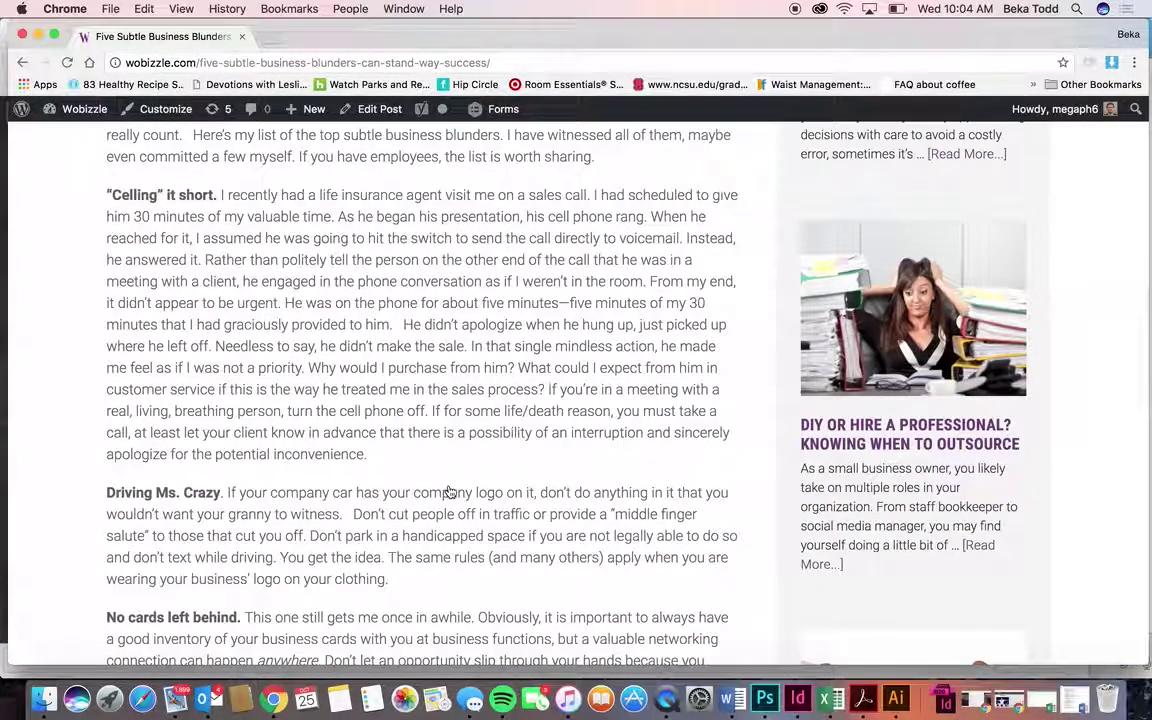
scroll(450, 491, left, 5)
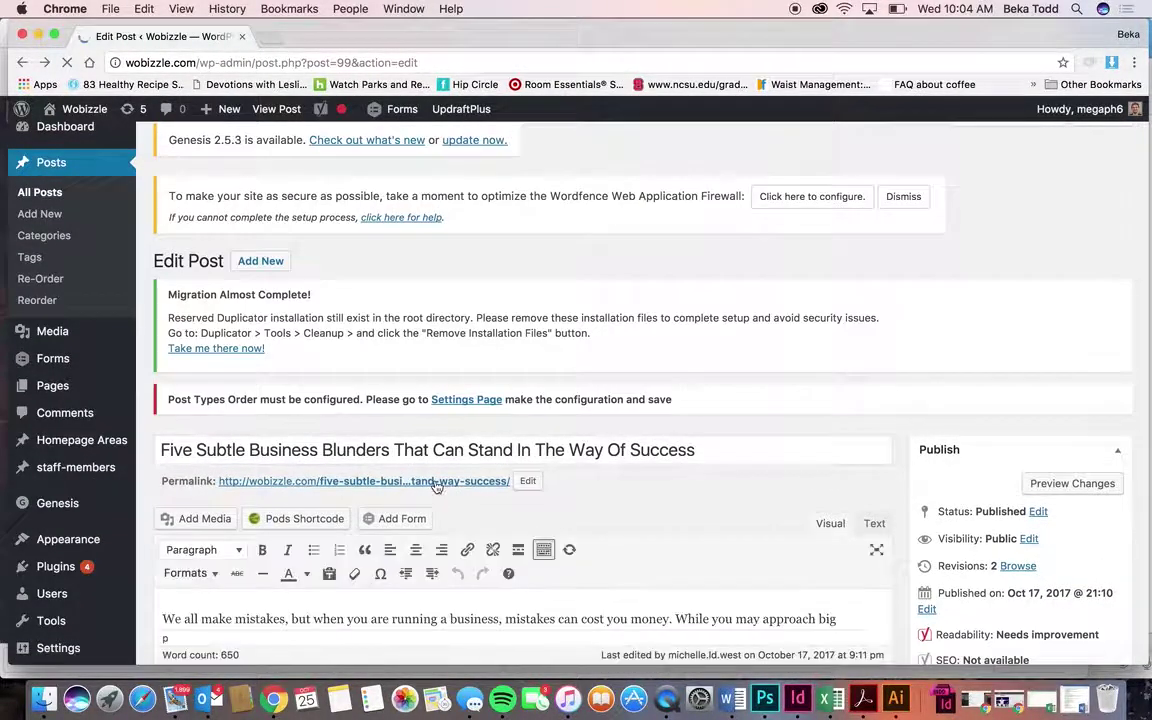
- Open the post categories page and look over the new category fields and the list of existing categories
click(69, 240)
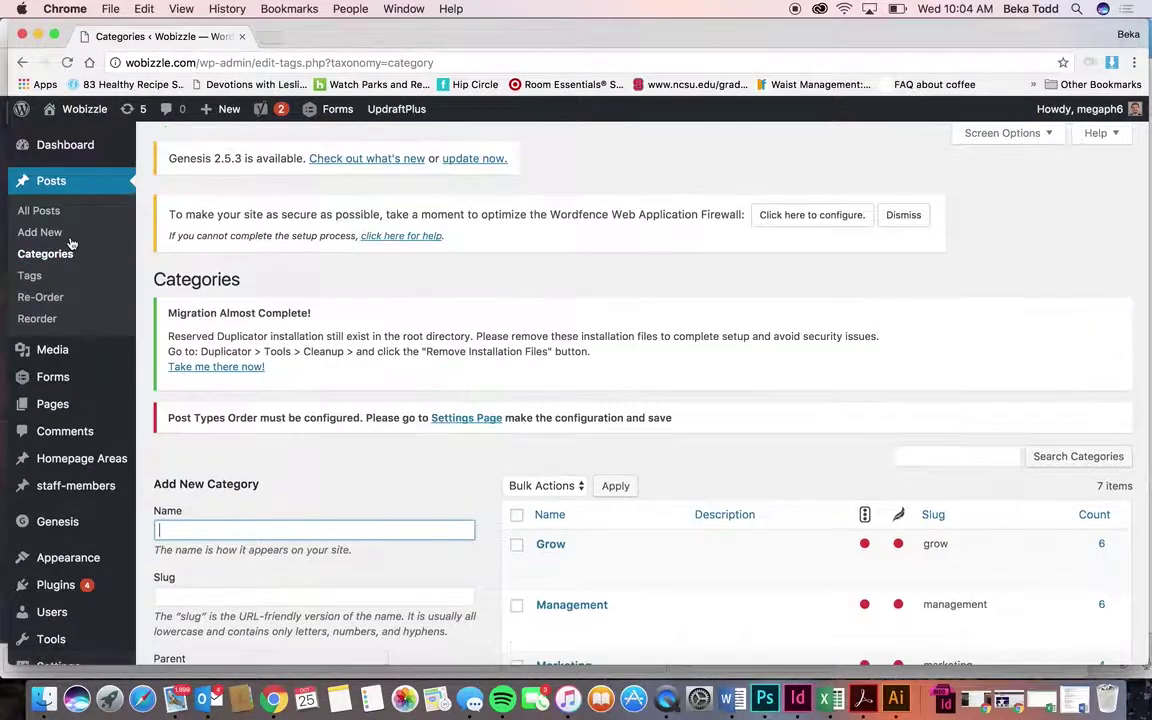
scroll(400, 225, down, 4)
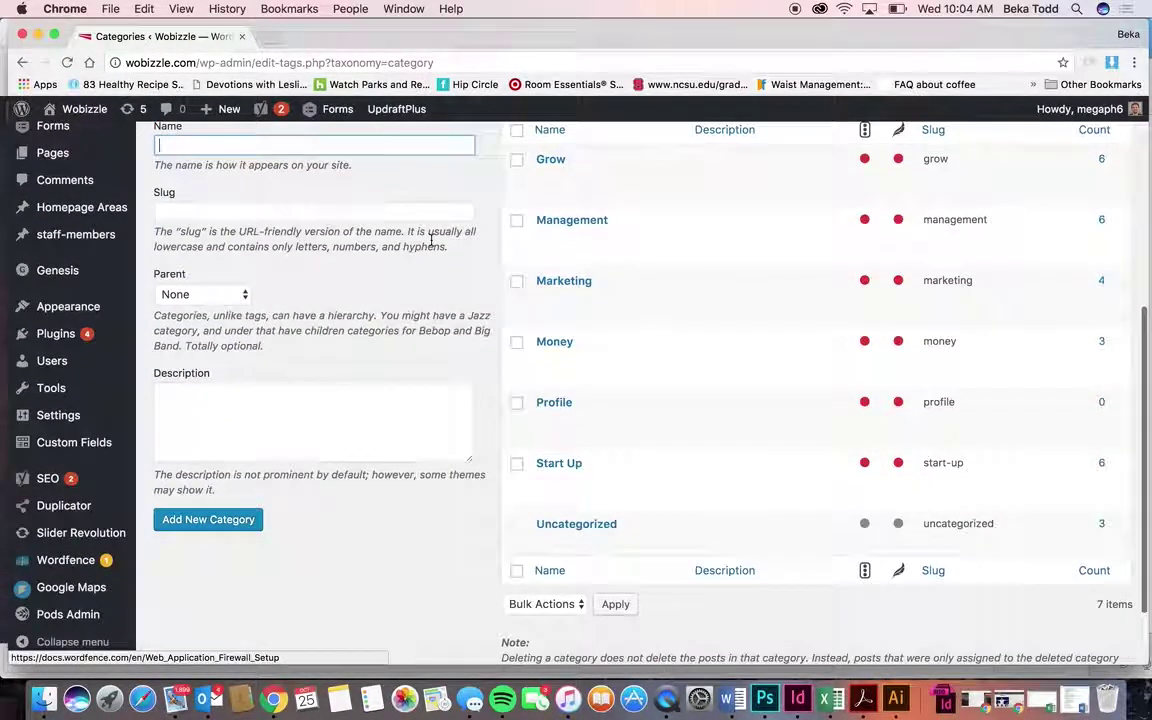
scroll(653, 340, up, 3)
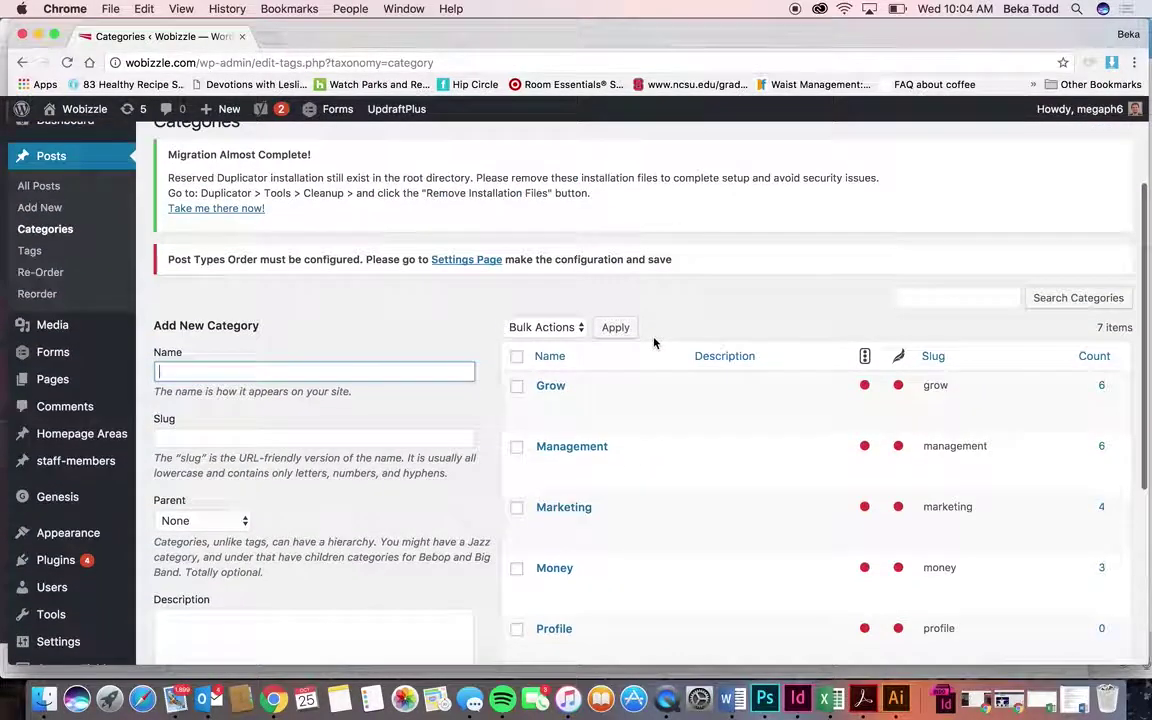
scroll(653, 340, down, 2)
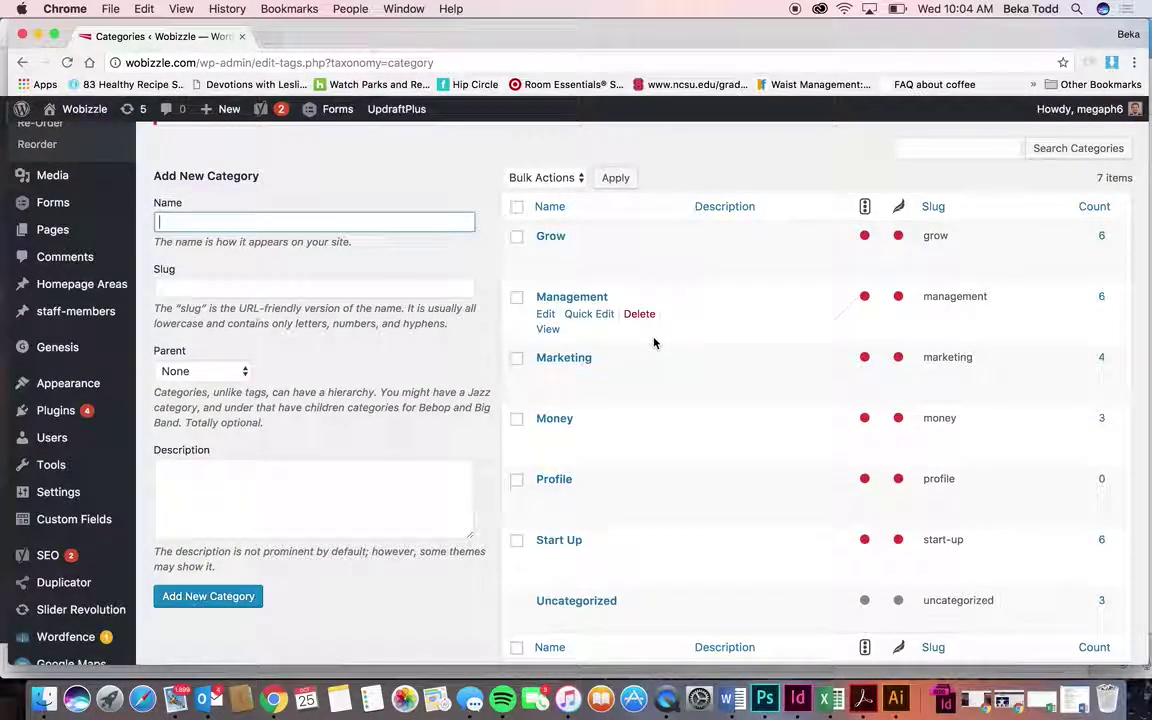
scroll(653, 342, down, 3)
scroll(653, 342, up, 3)
scroll(654, 343, up, 3)
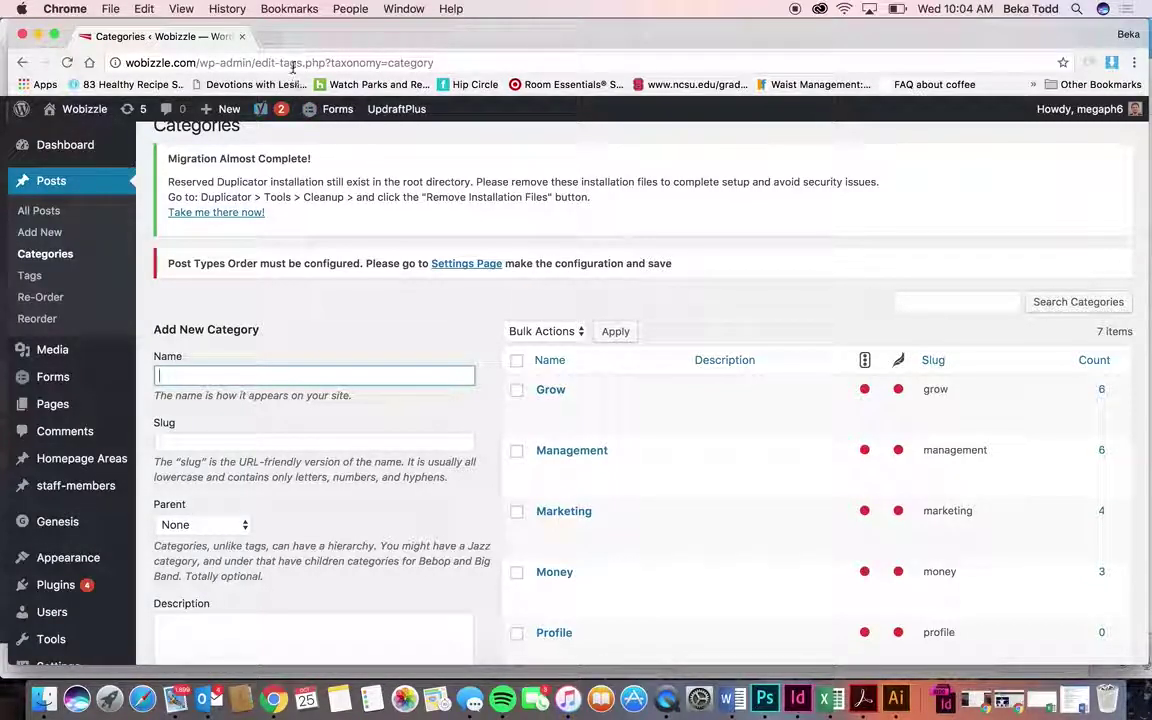
mouse_move(532, 432)
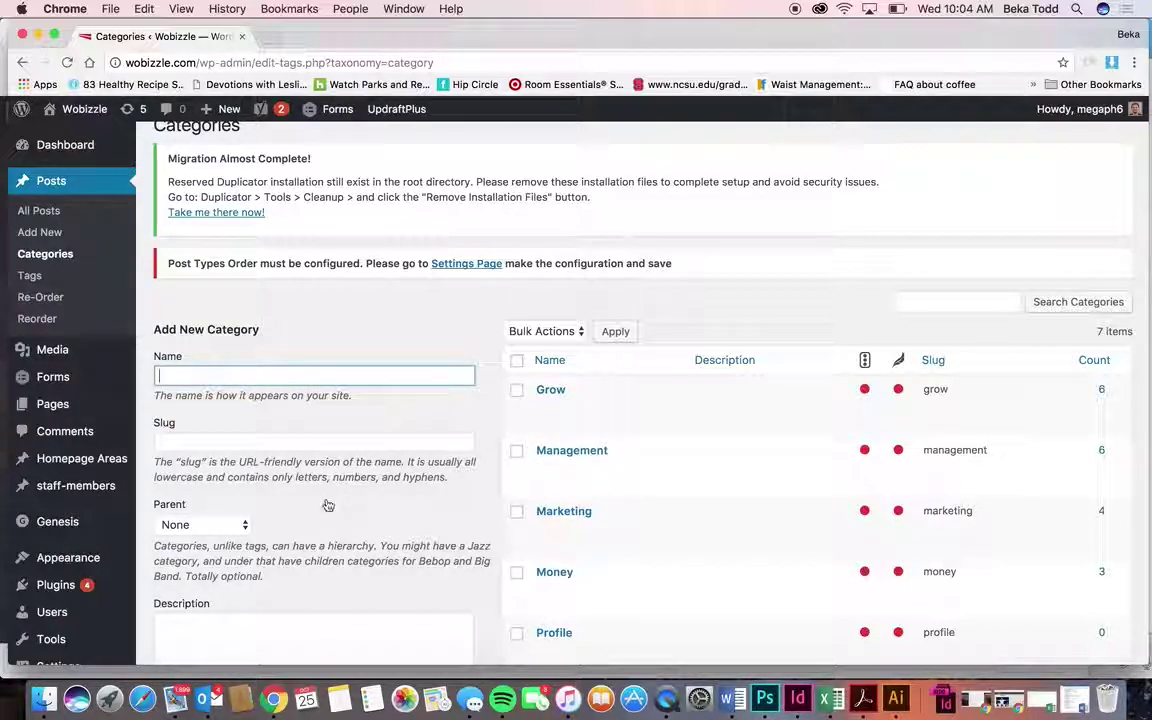
scroll(328, 505, down, 3)
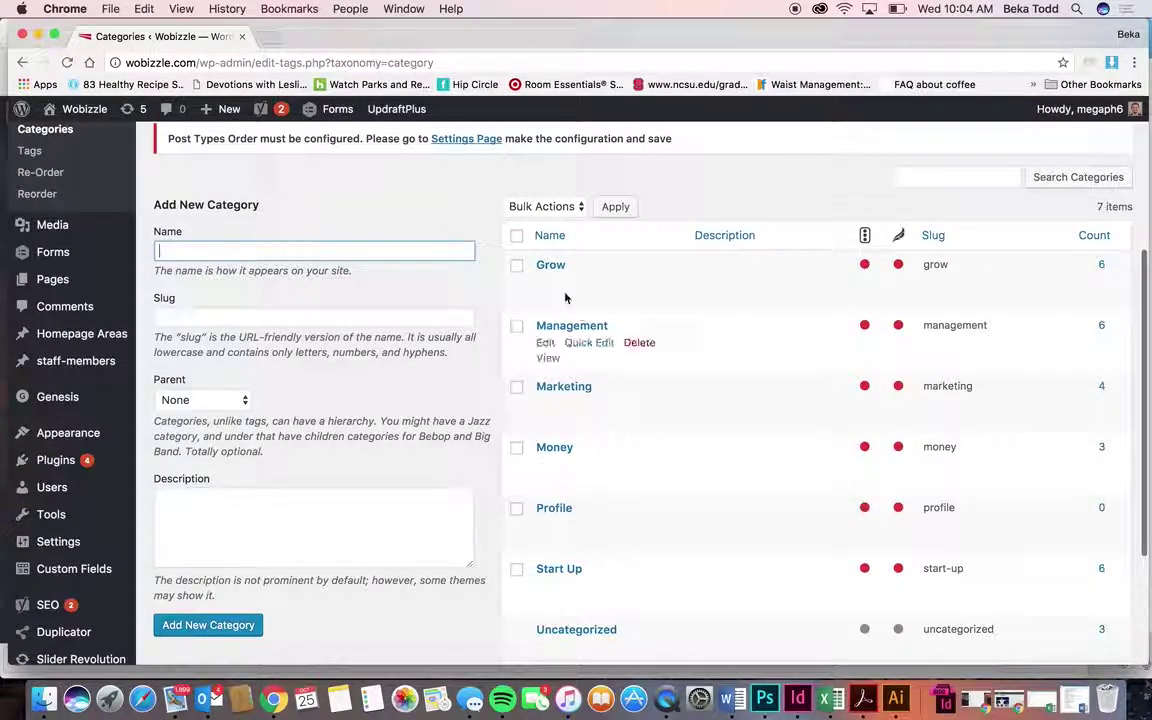
scroll(153, 338, up, 3)
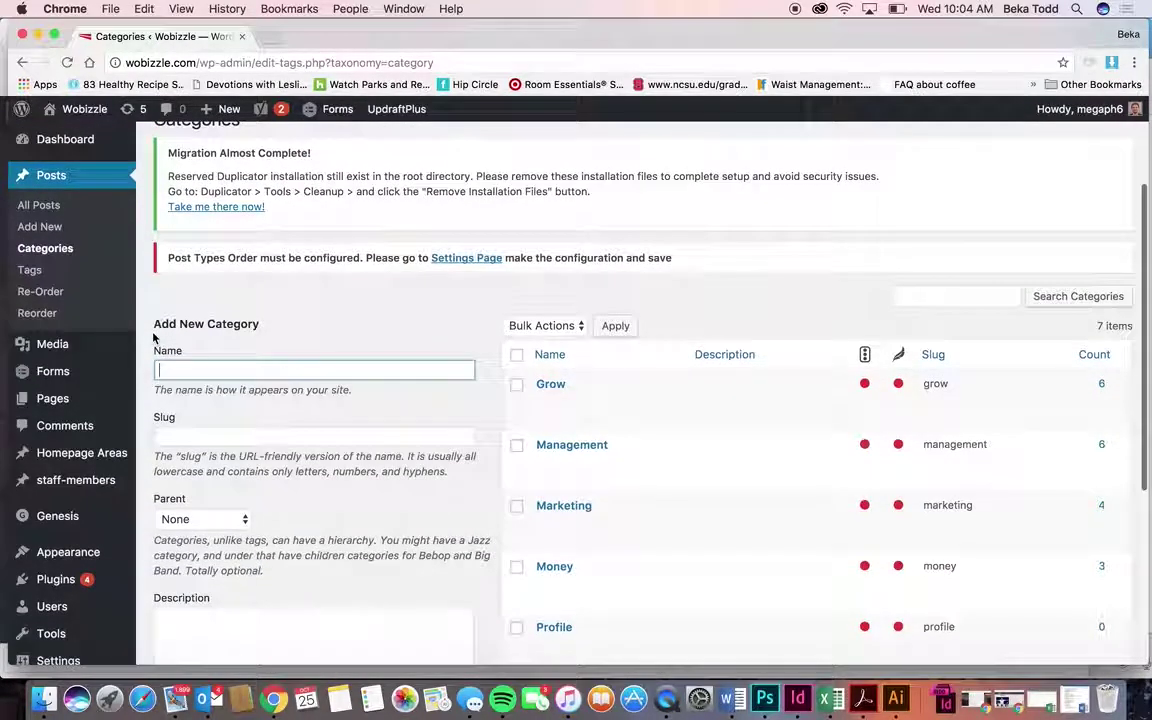
- Browse the Media Library, reveal its file upload area, and view the details of the cartoon woman image
click(55, 345)
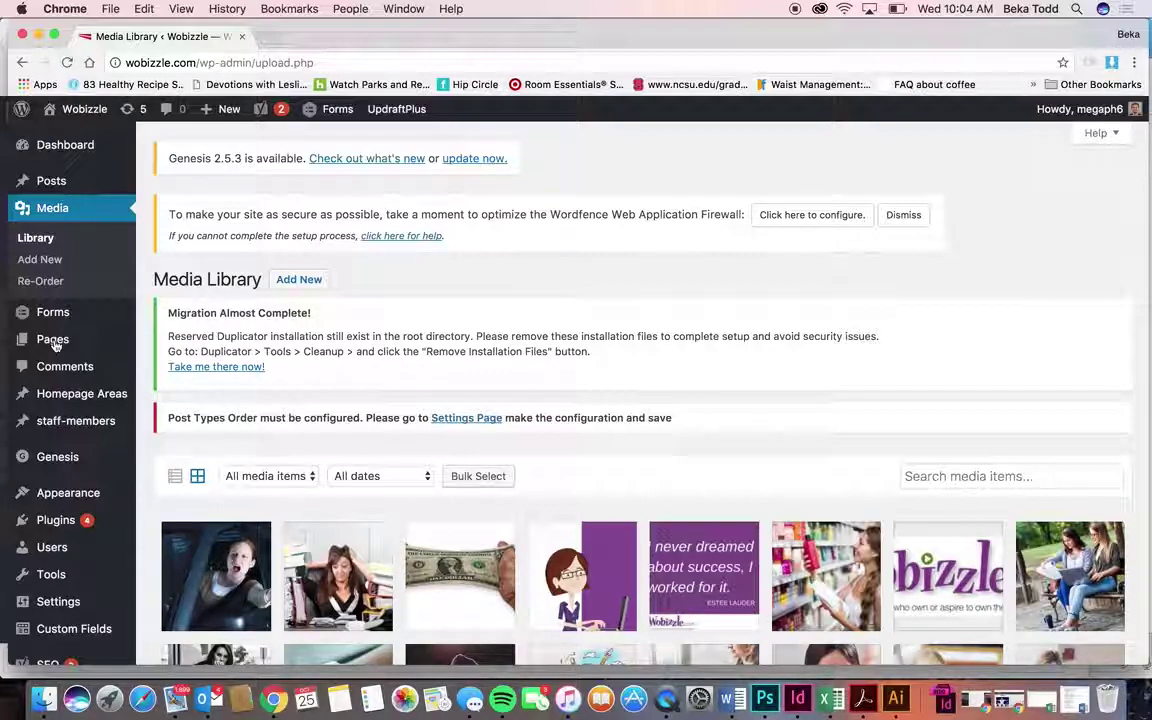
scroll(362, 417, down, 5)
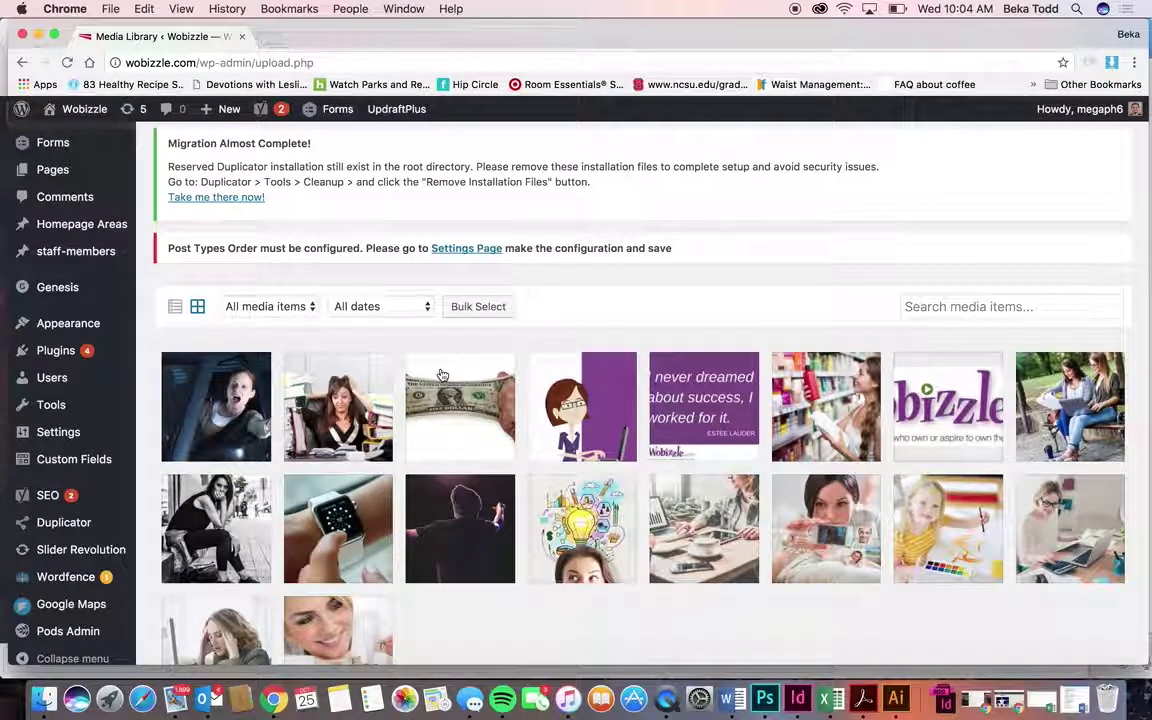
scroll(441, 374, up, 5)
click(300, 279)
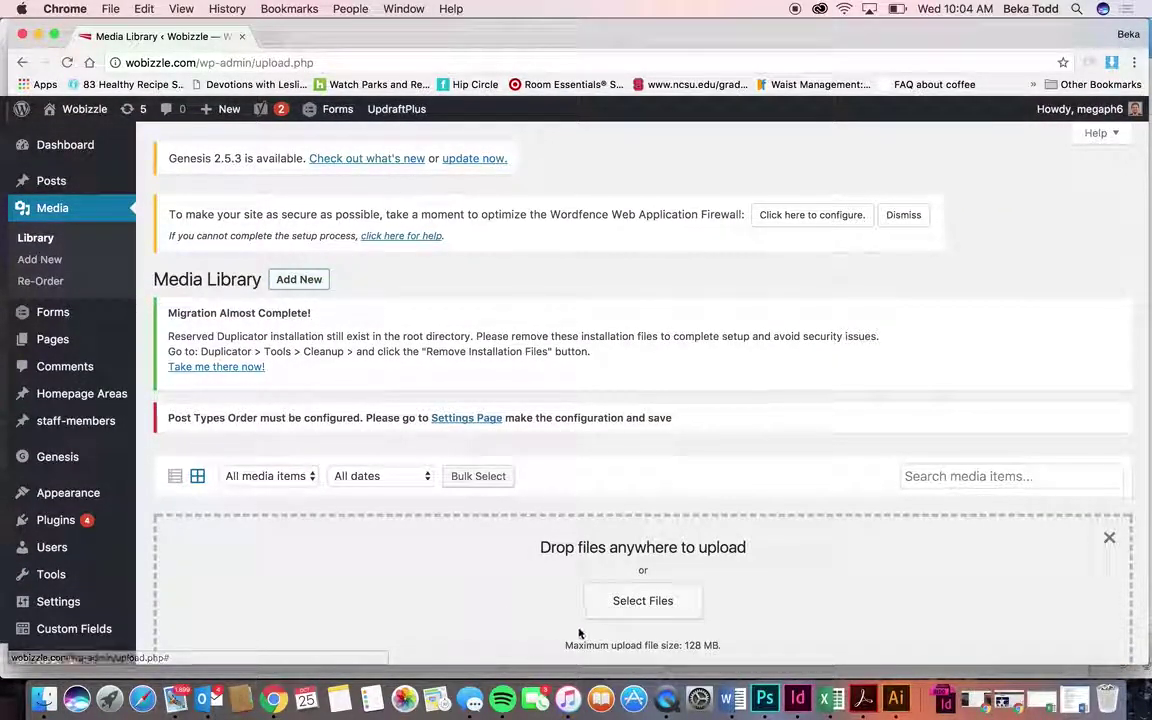
scroll(627, 545, down, 8)
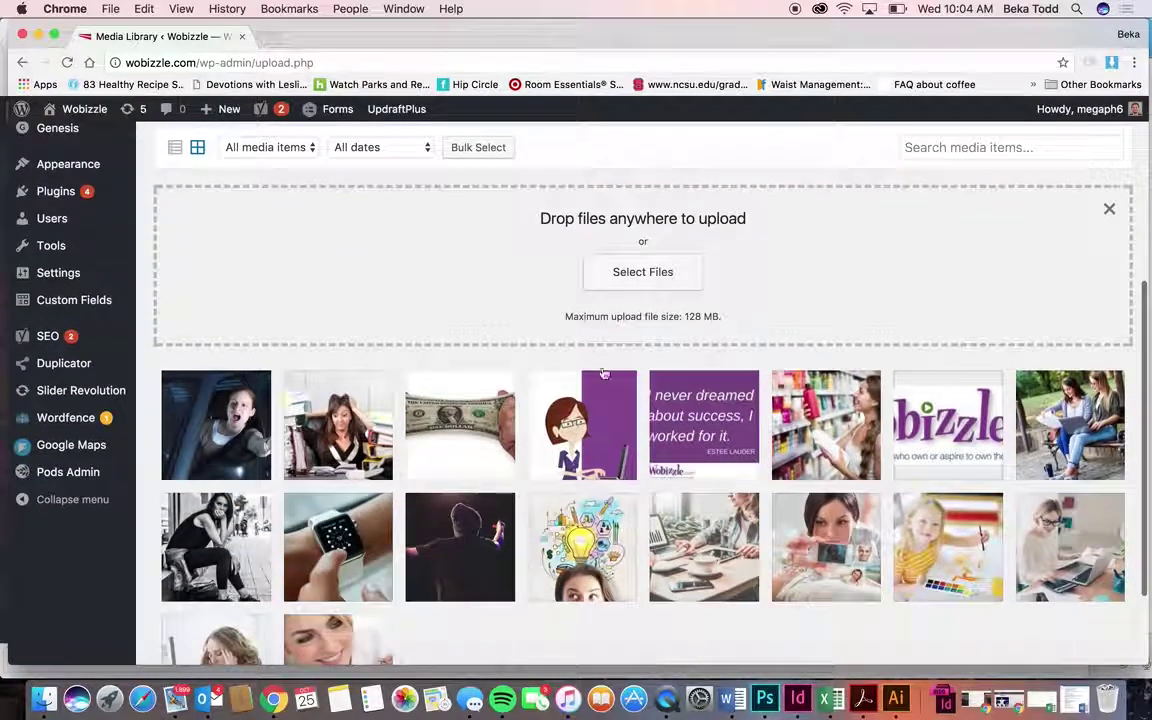
click(603, 401)
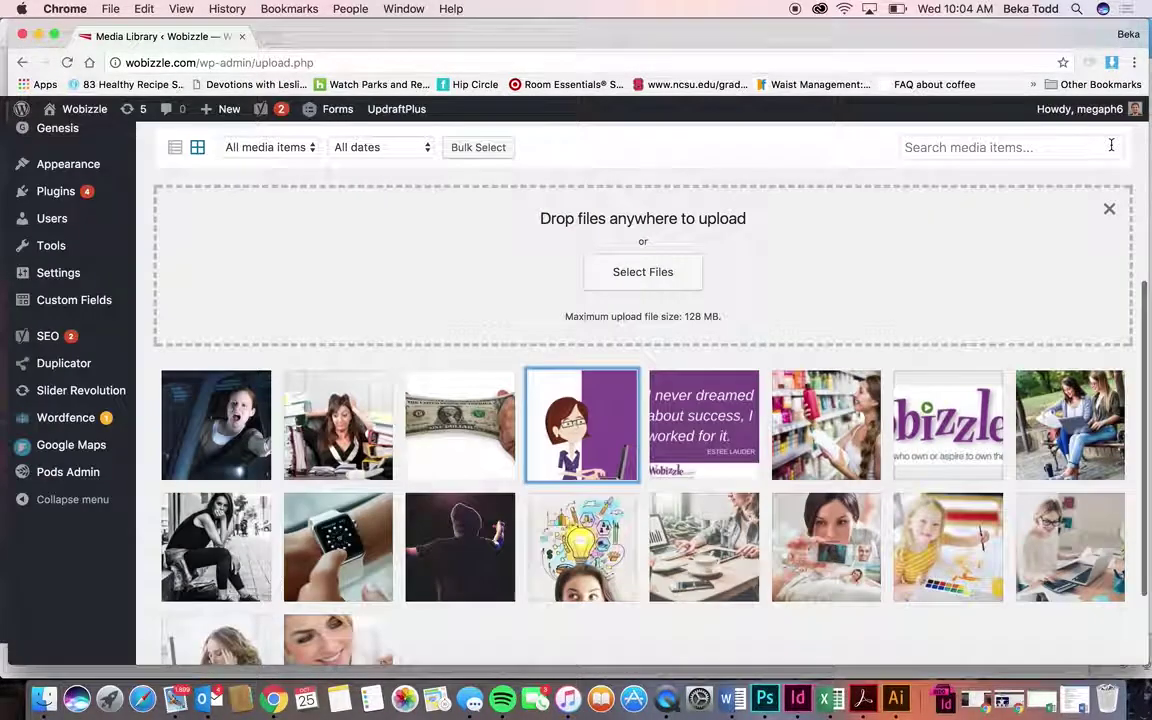
scroll(665, 459, up, 5)
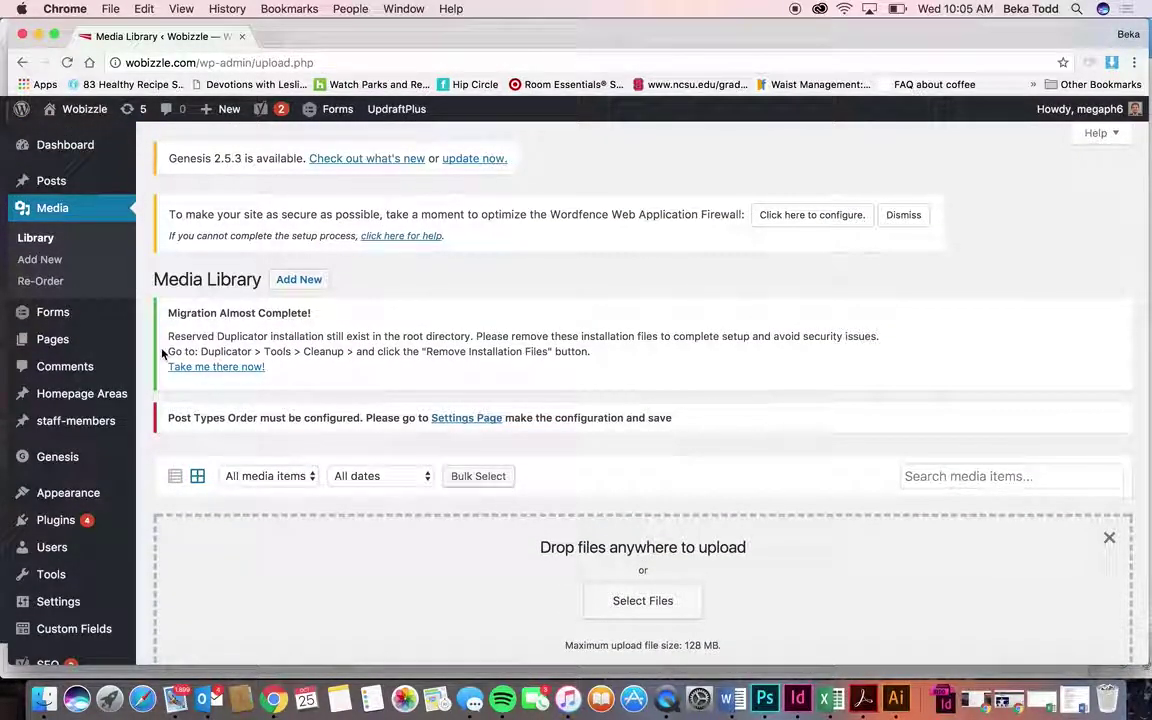
- Open the "Join the Conversation" form for editing from the site's list of forms
mouse_move(72, 320)
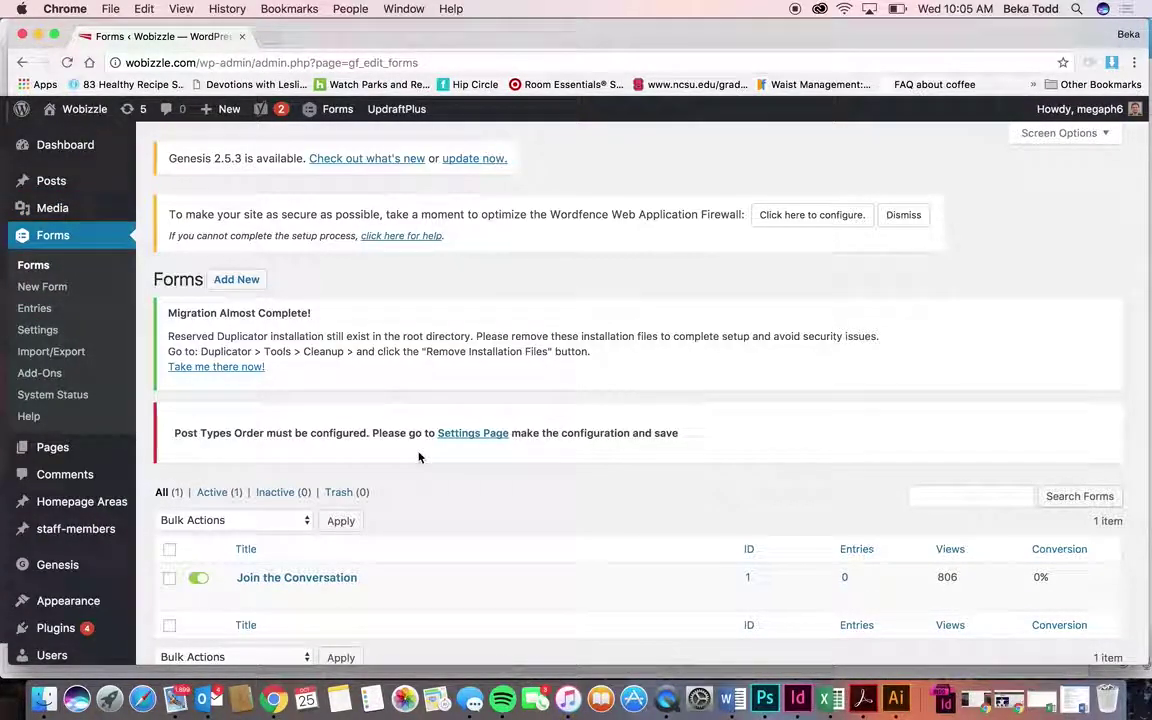
scroll(419, 457, down, 5)
click(347, 429)
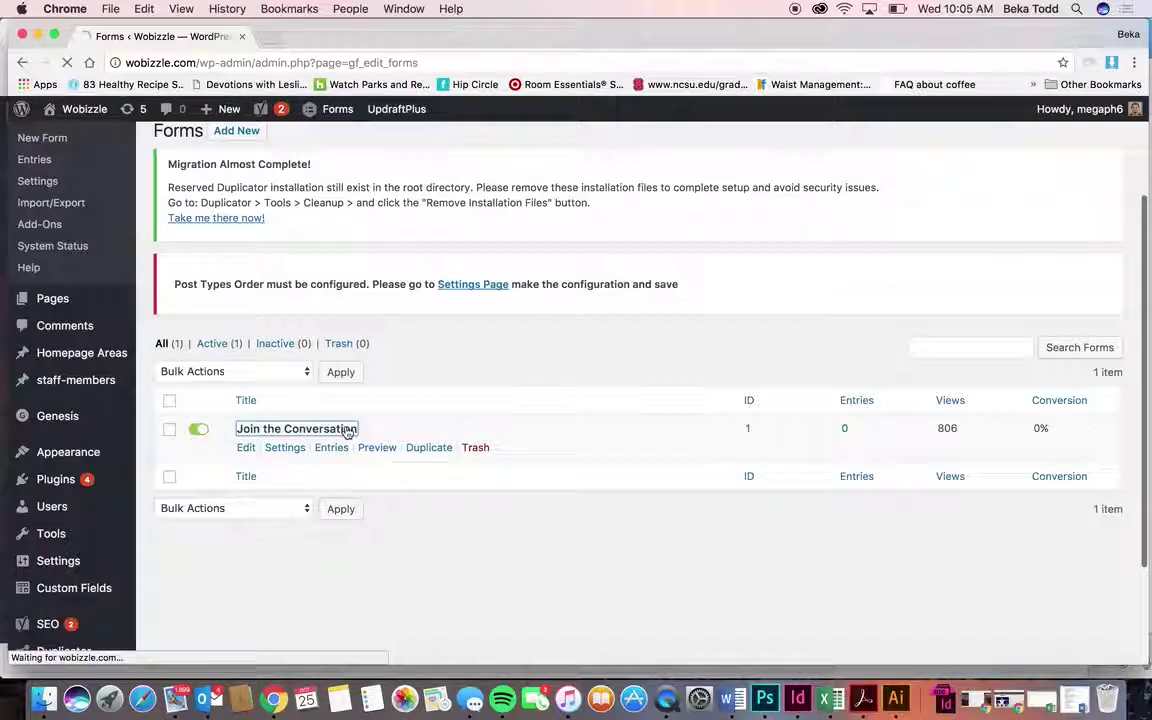
scroll(563, 525, down, 3)
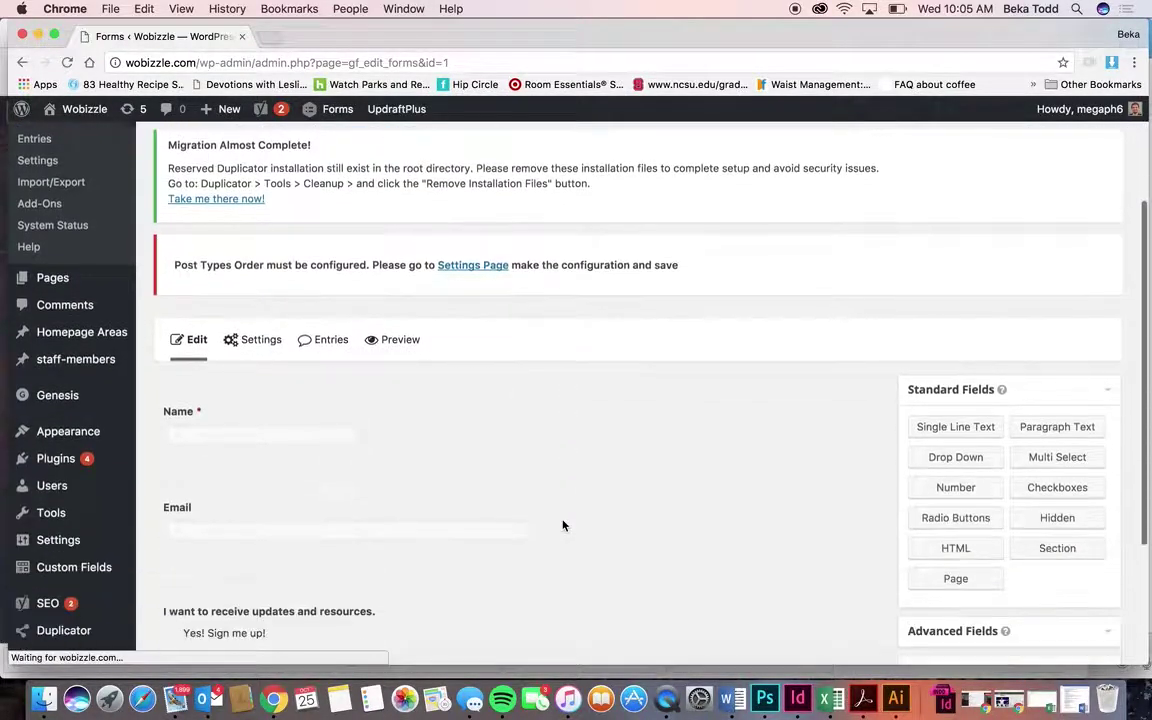
scroll(563, 525, down, 1)
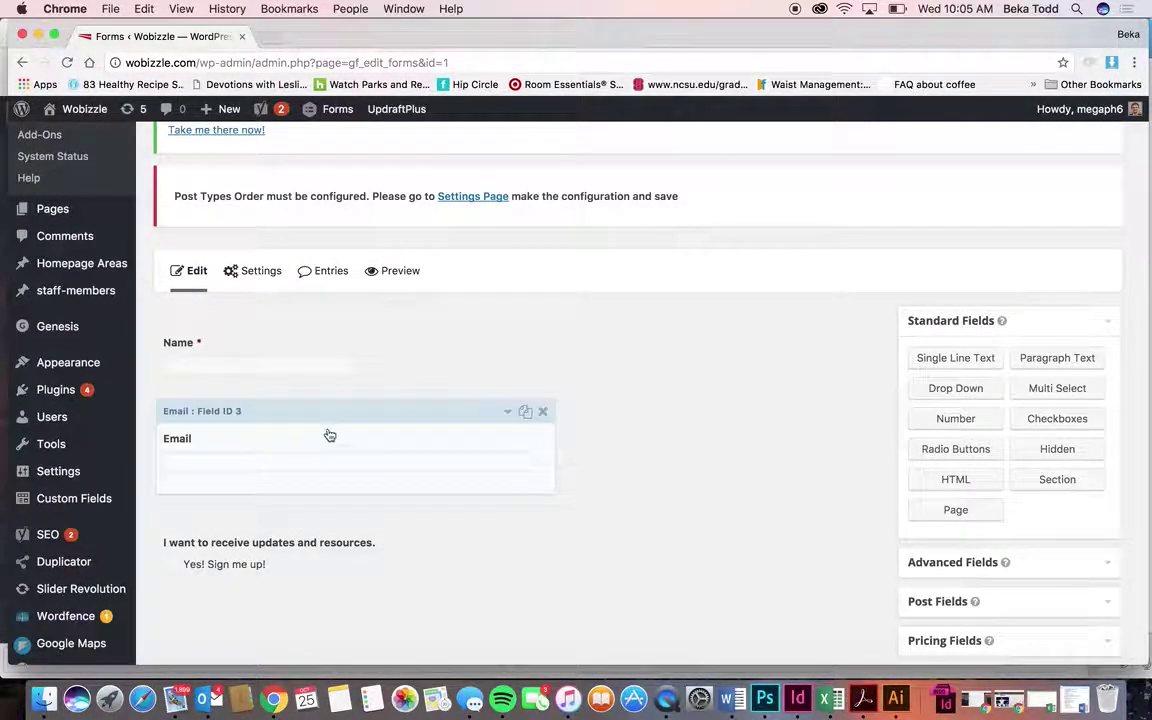
- Inspect the settings of the "I want to receive updates and resources." checkboxes field and collapse them
click(319, 572)
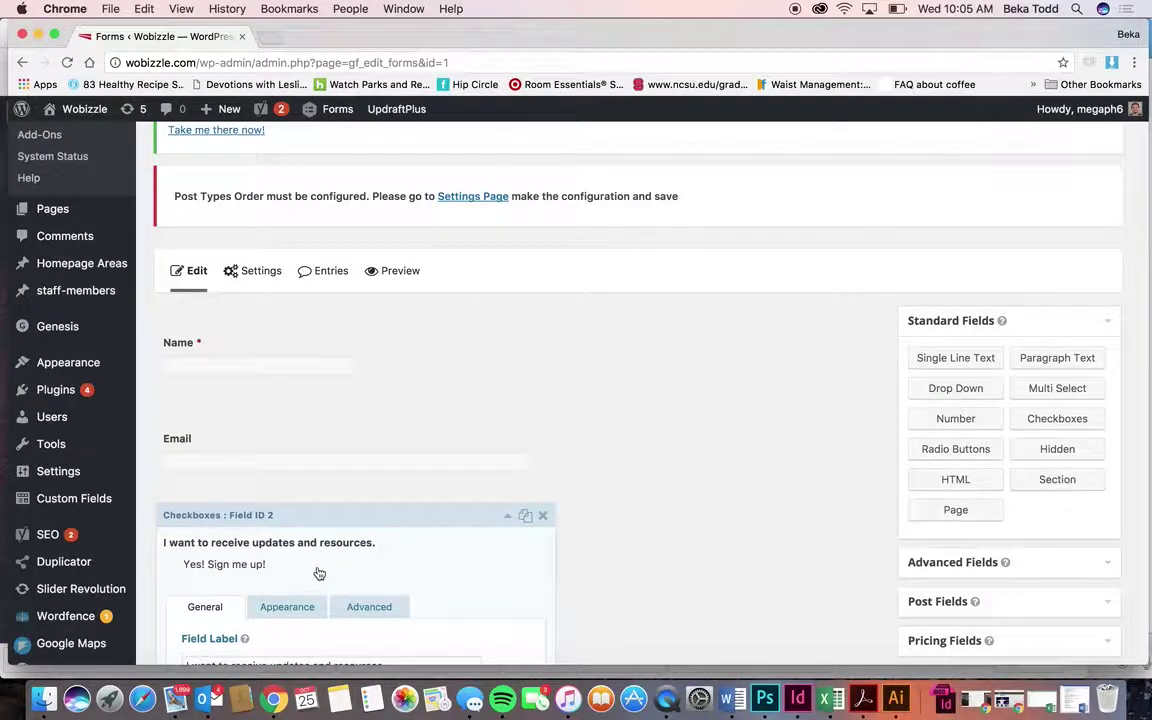
scroll(319, 573, down, 4)
scroll(319, 573, down, 3)
scroll(463, 370, up, 4)
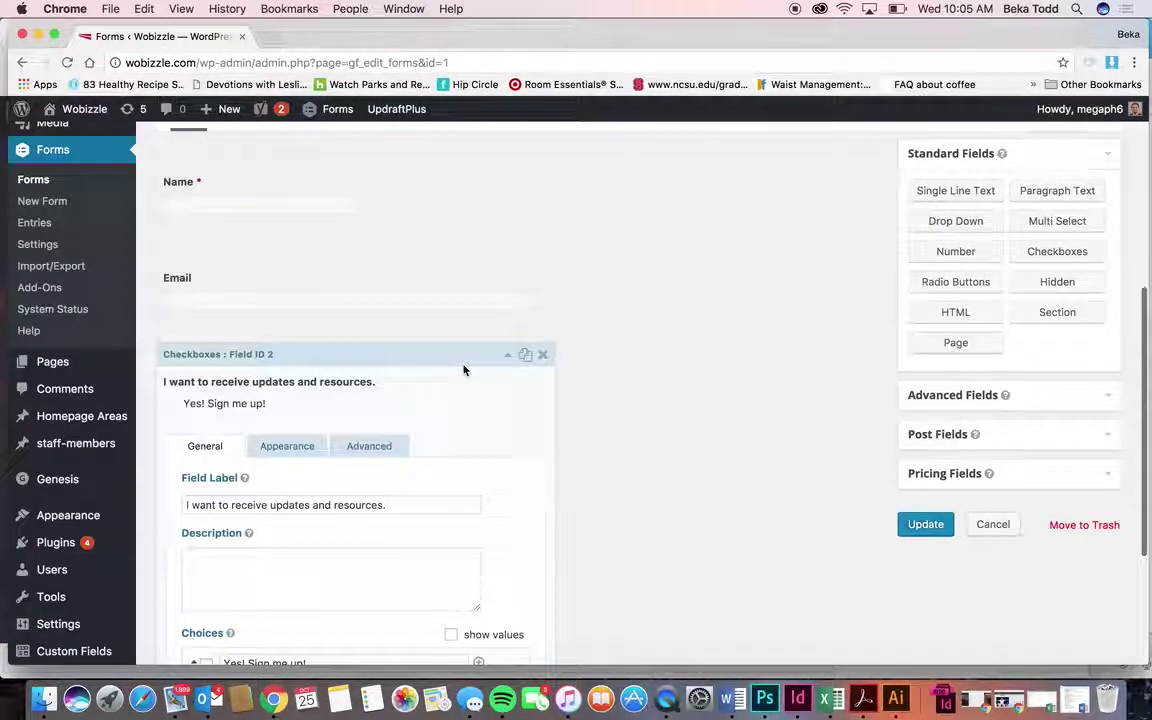
click(465, 369)
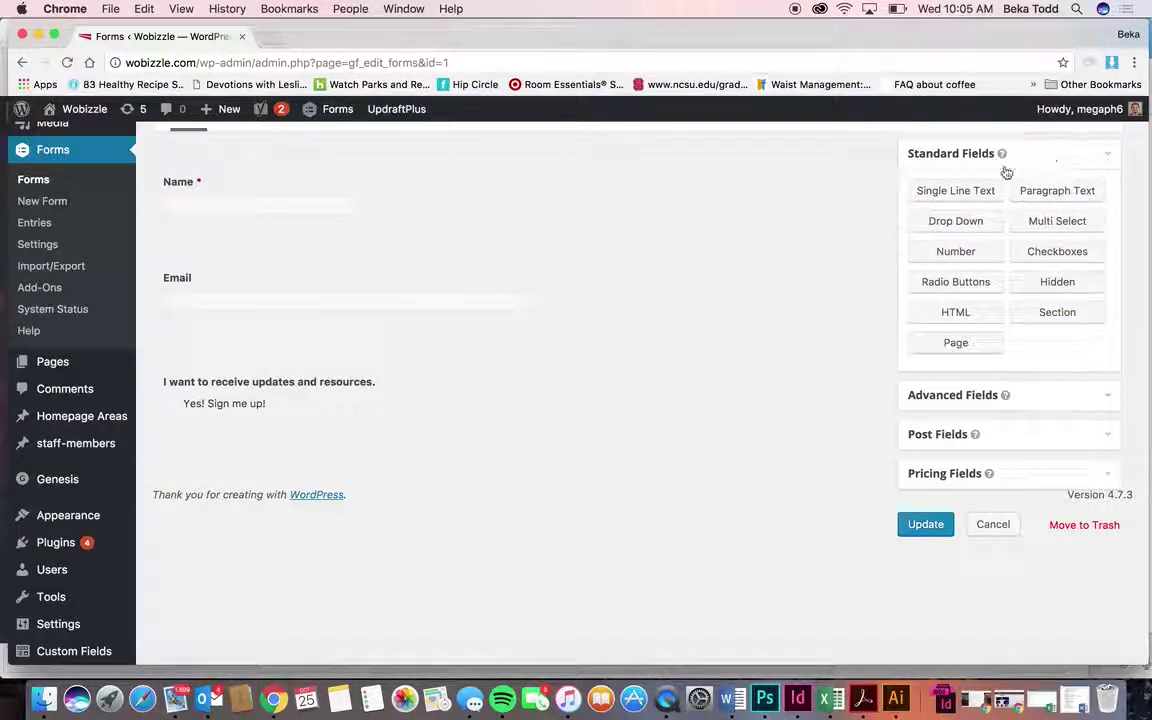
- Add an Address field from the advanced fields to the form and expand its settings
click(1010, 397)
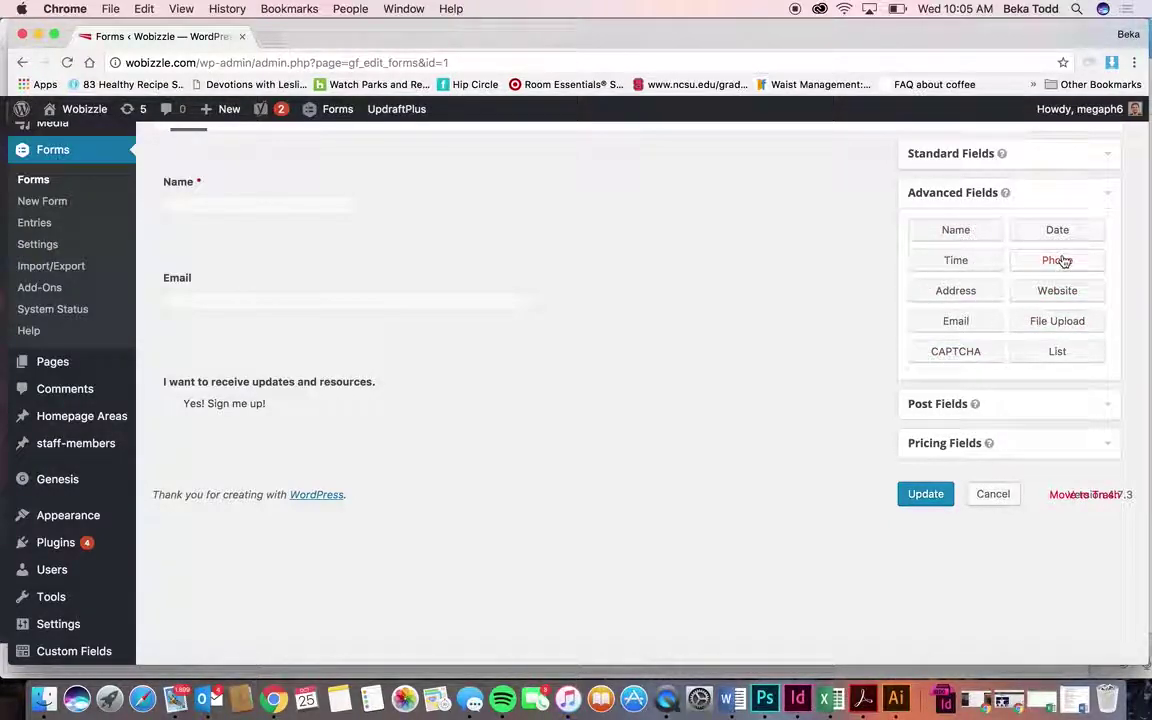
click(998, 300)
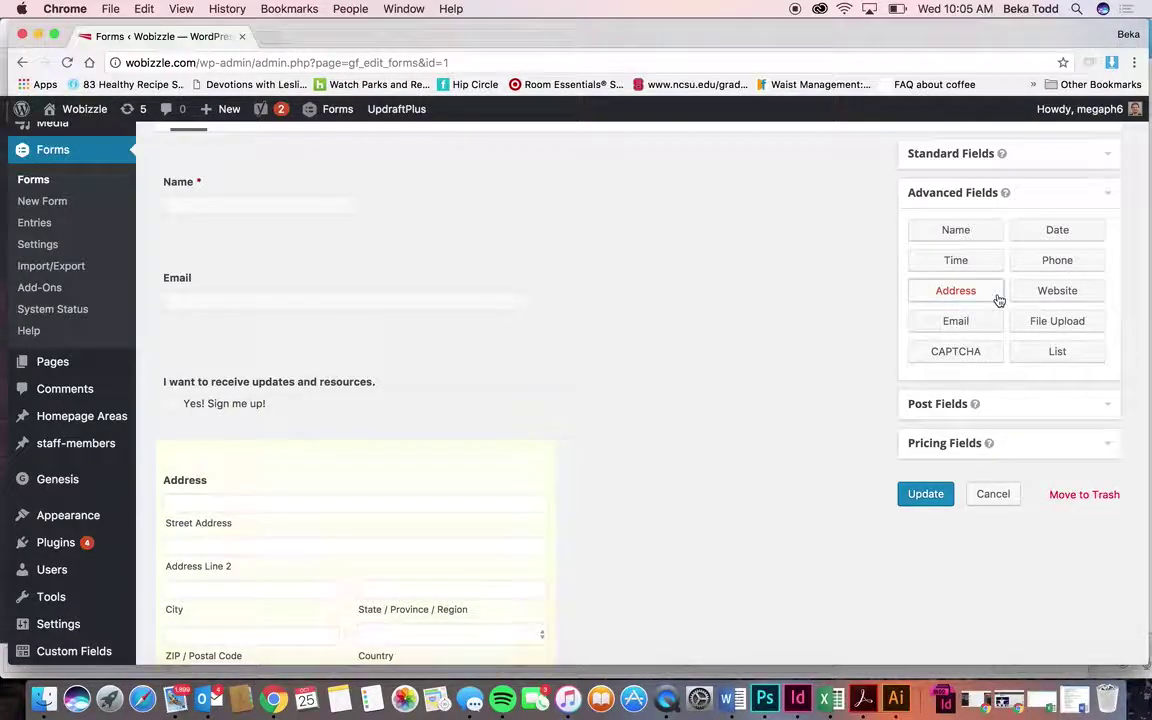
scroll(500, 470, down, 2)
click(492, 418)
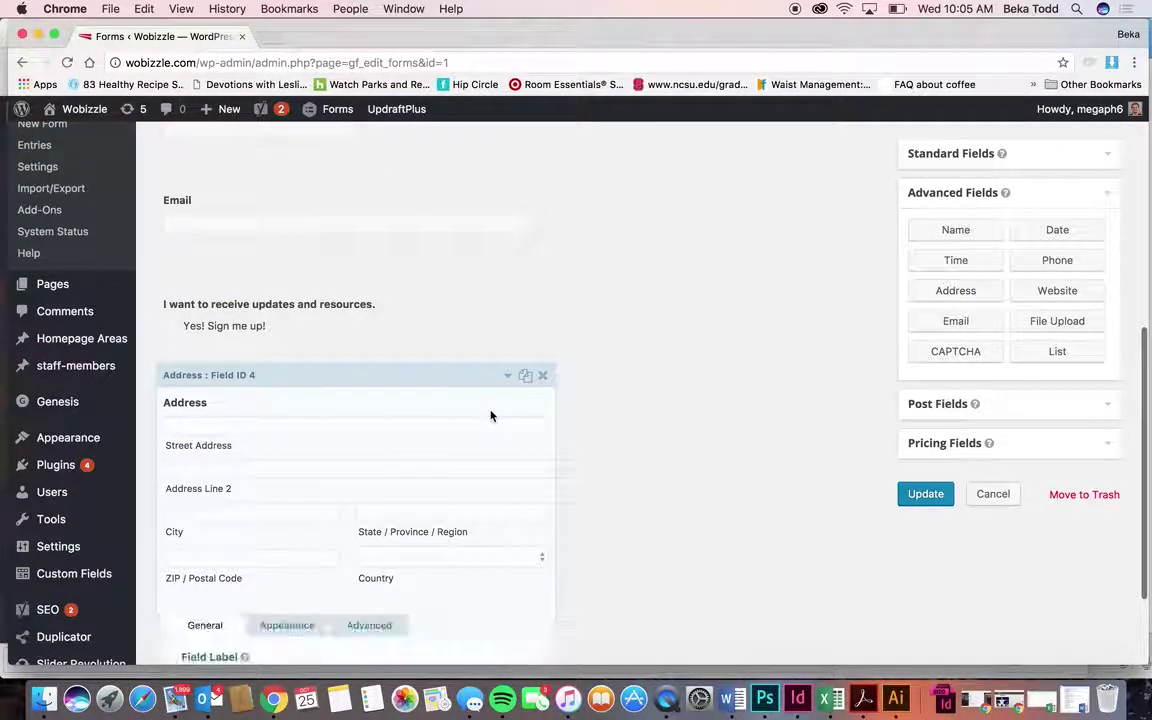
- Review the Address field's general settings, including its label, address type and sub-fields, and collapse them
scroll(226, 612, down, 2)
scroll(230, 600, down, 2)
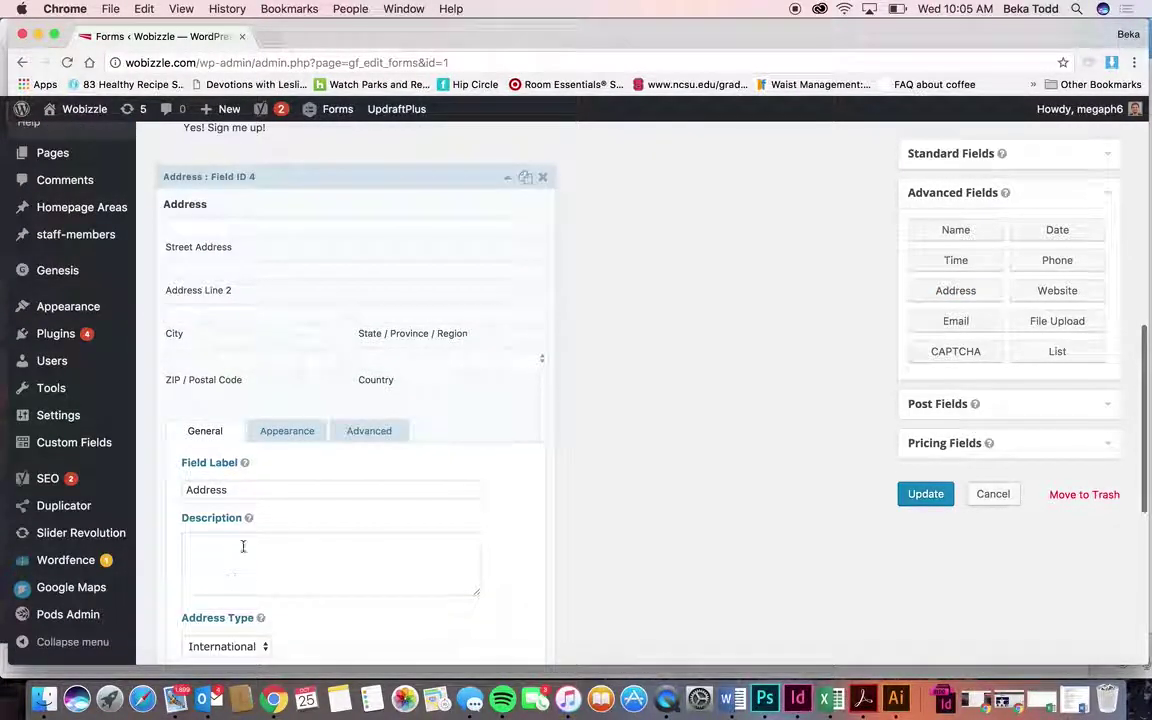
double_click(236, 489)
scroll(237, 491, down, 3)
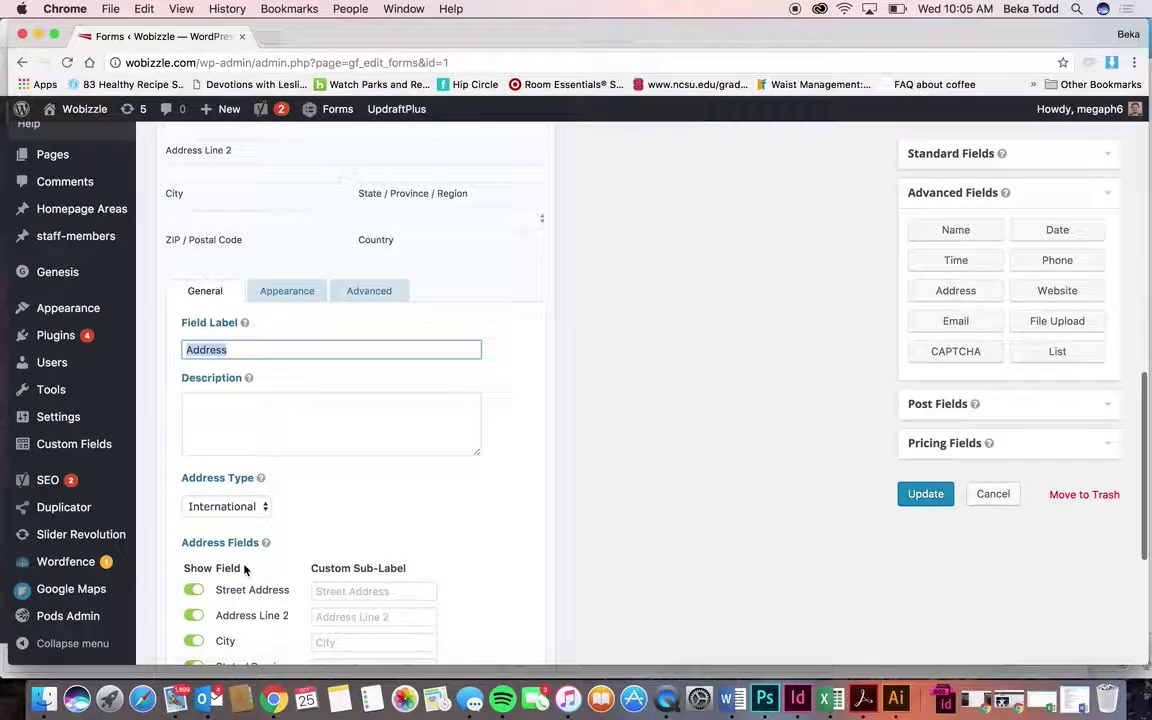
scroll(215, 565, down, 2)
scroll(215, 565, down, 1)
scroll(215, 540, up, 5)
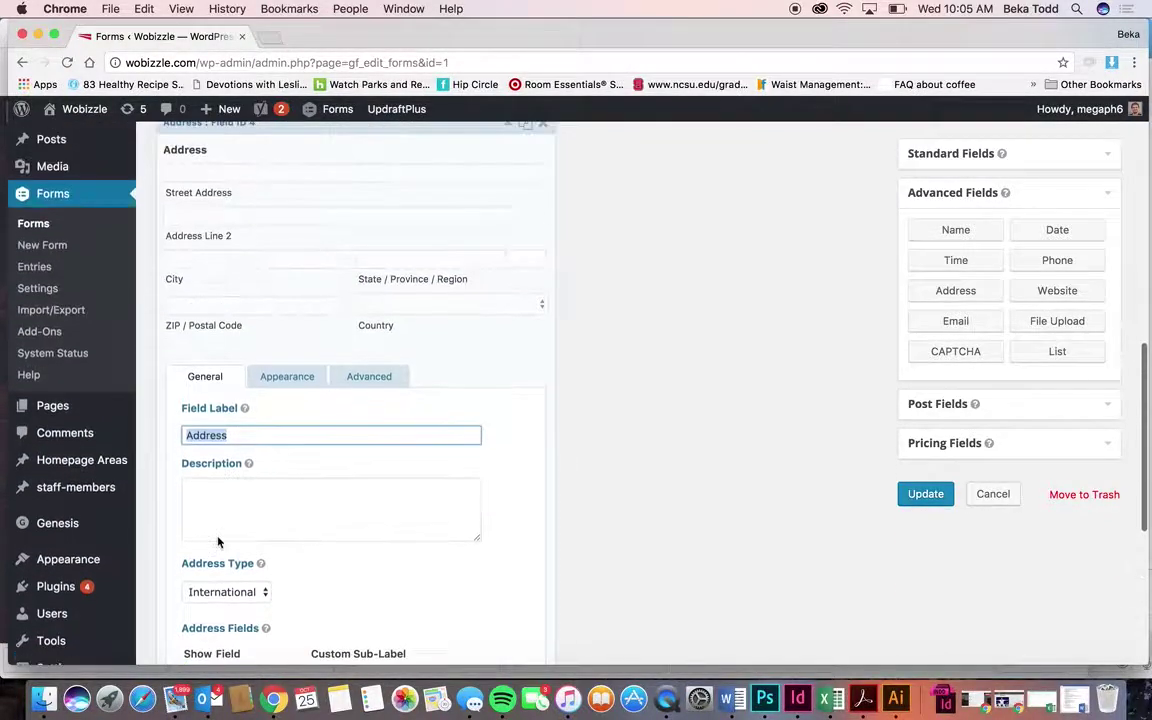
click(509, 190)
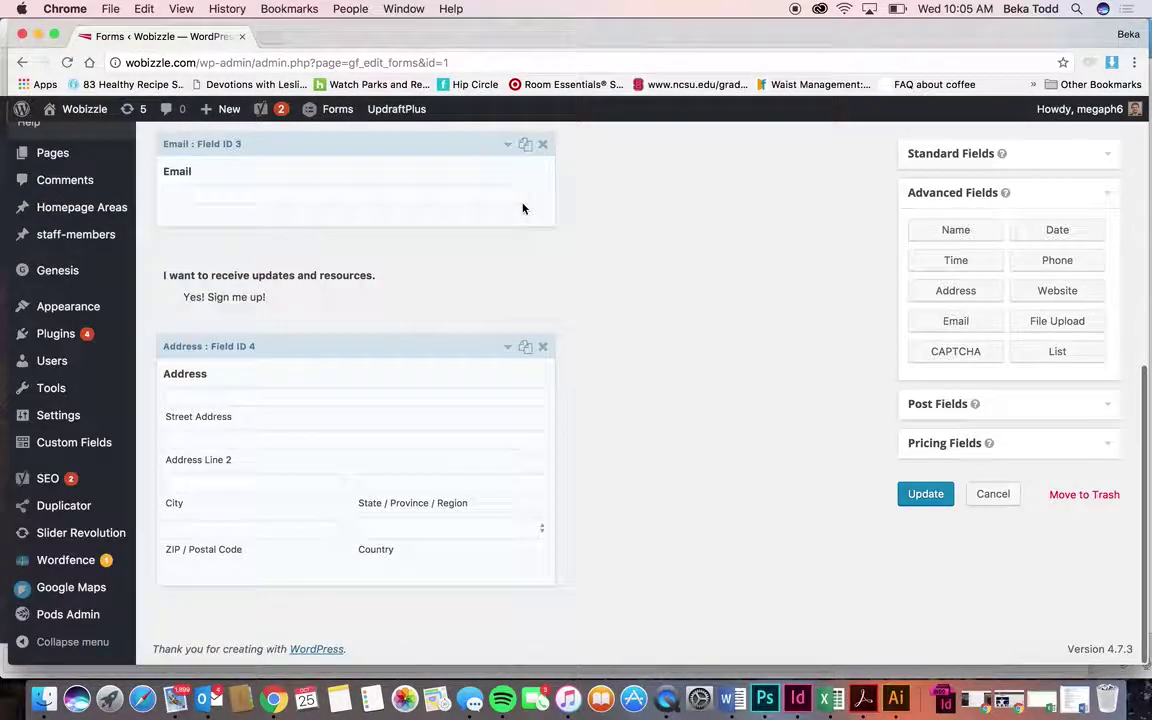
- Duplicate the Address field and delete the duplicate
click(524, 350)
scroll(527, 453, down, 3)
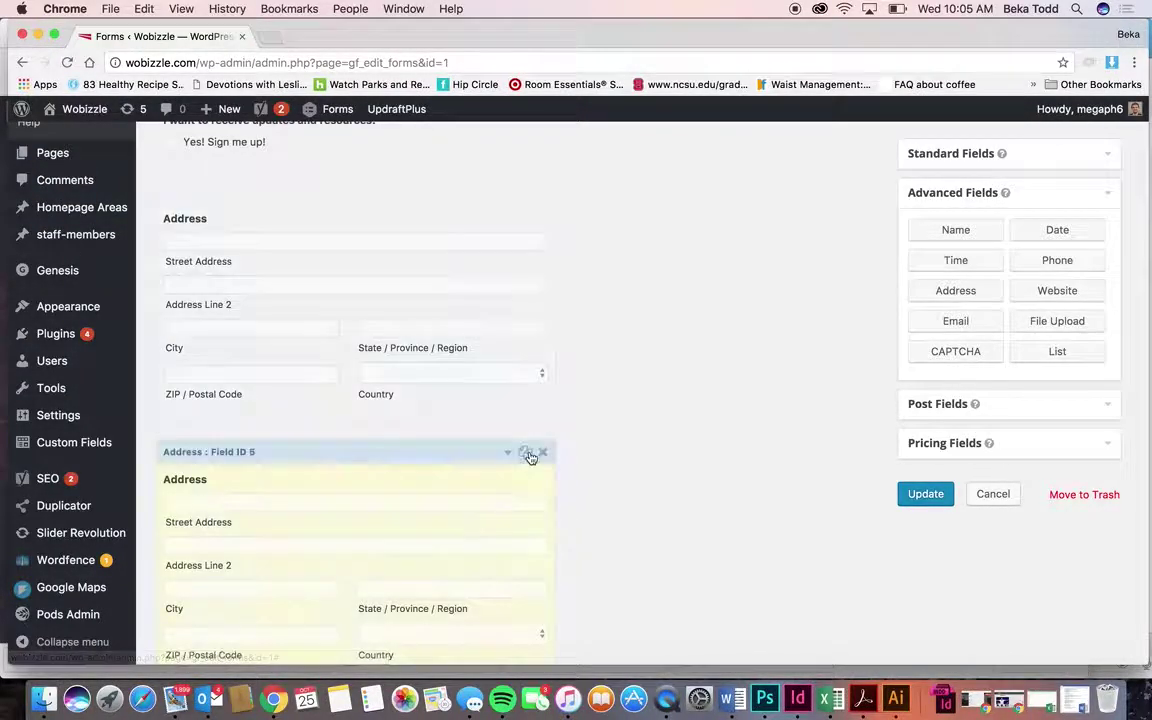
click(543, 453)
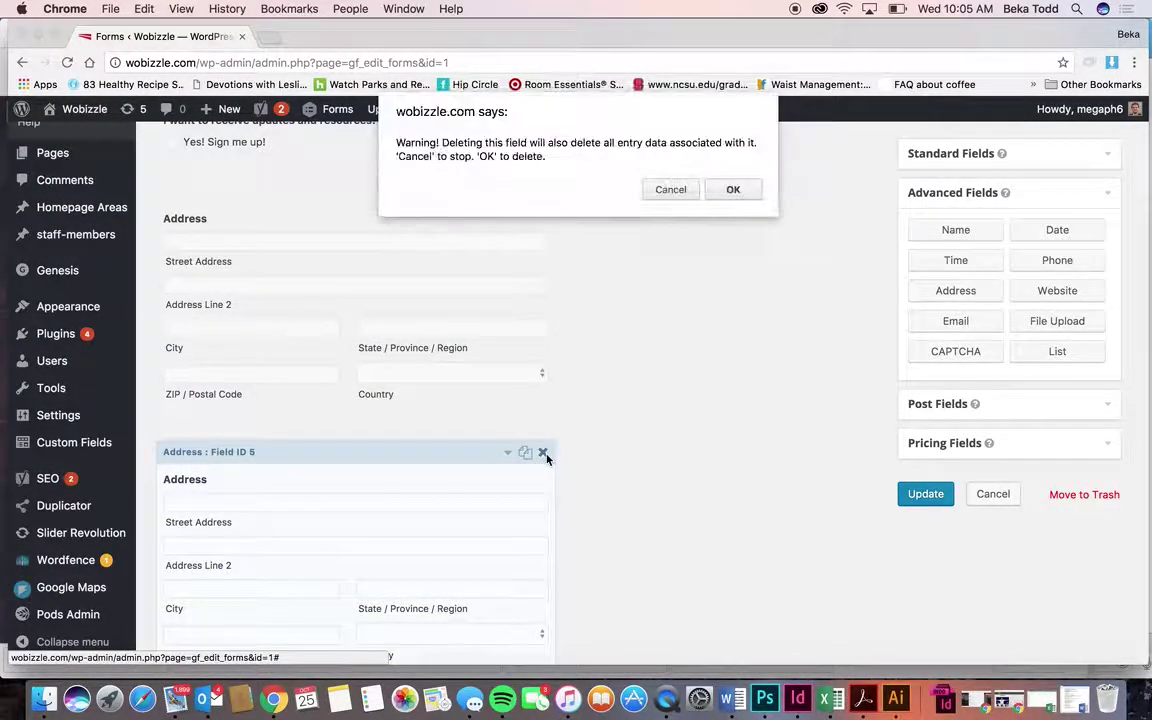
click(737, 188)
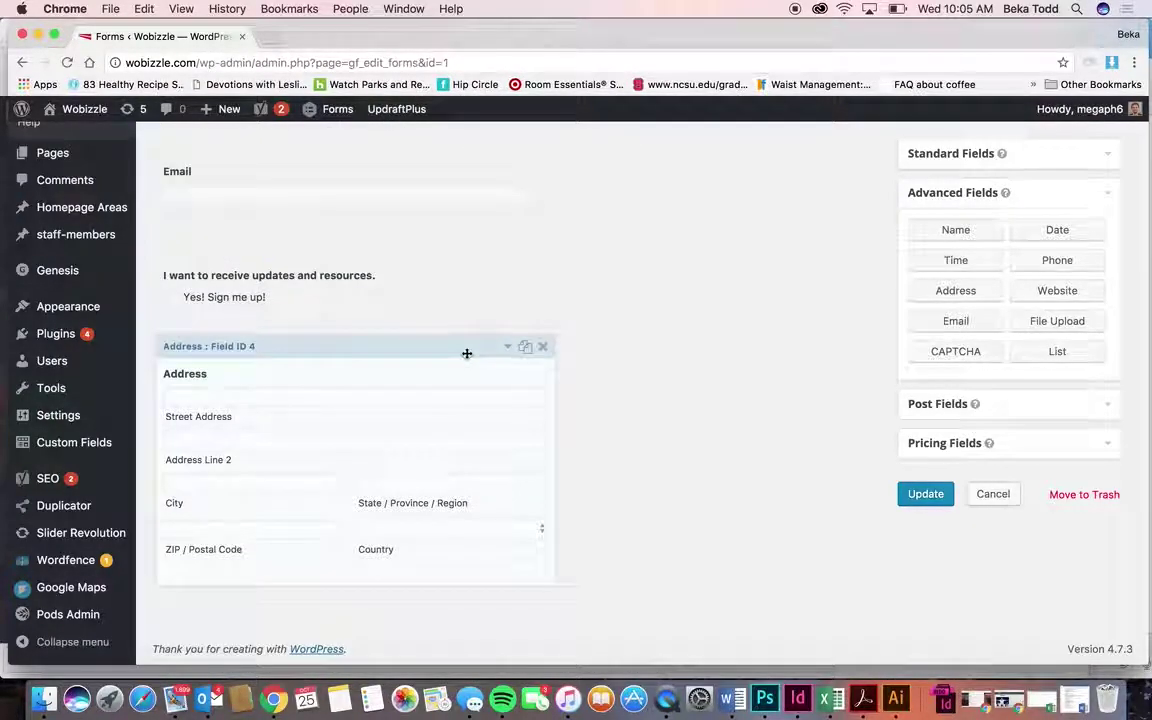
- Move the Address field between the Name and Email fields, and delete it from the form
drag(465, 350, 515, 410)
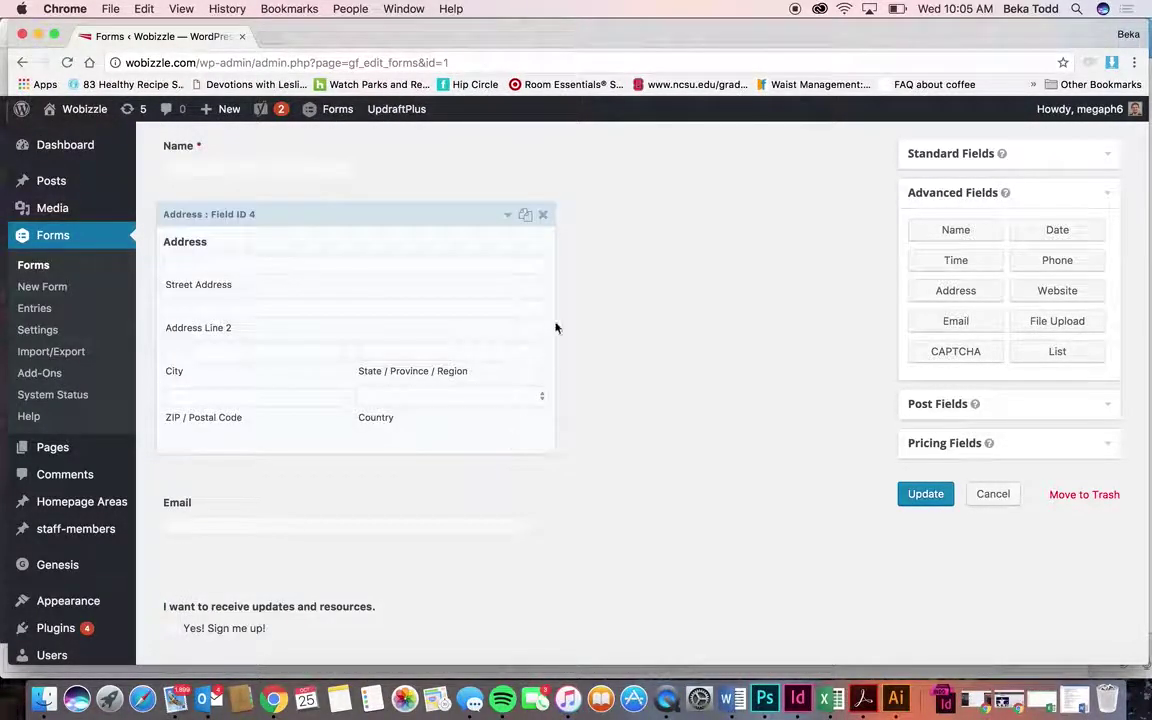
click(543, 215)
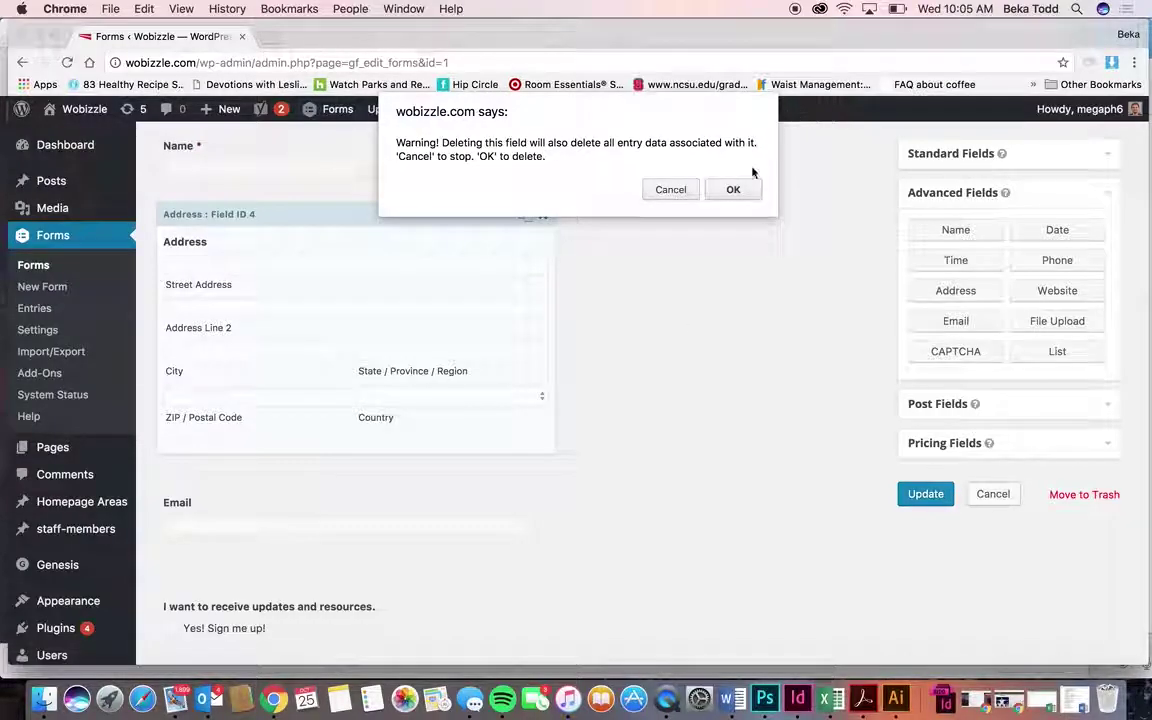
click(733, 190)
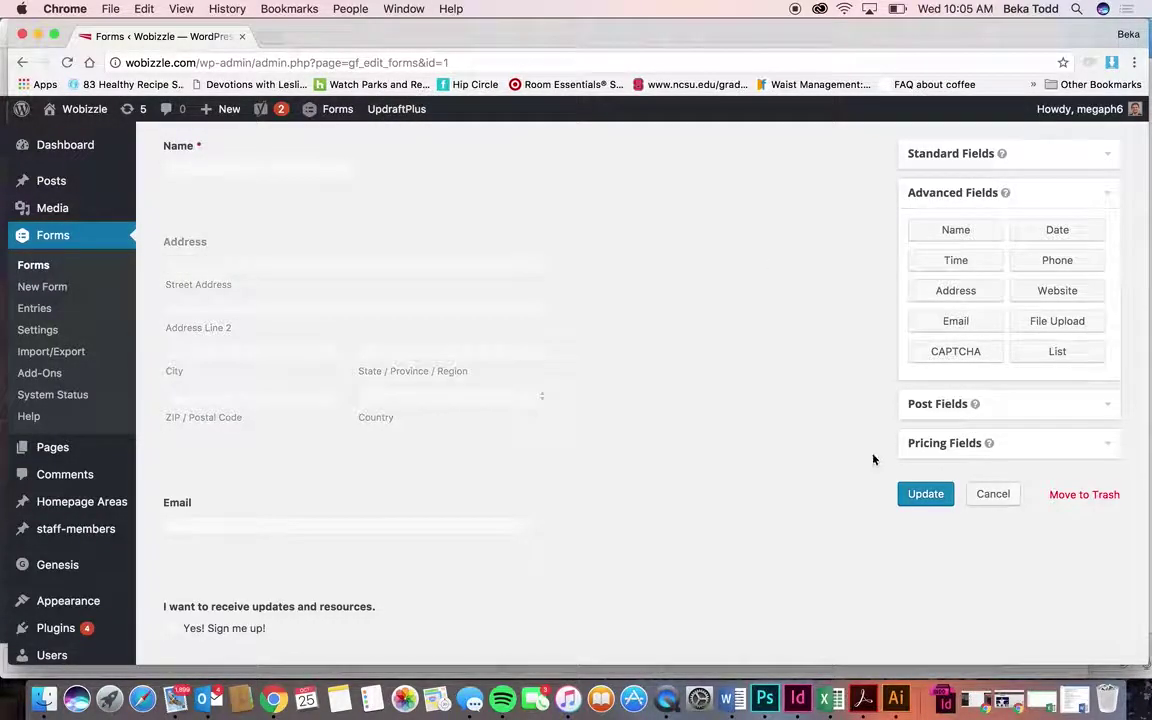
- Update the "Join the Conversation" form and reveal its settings choices
click(925, 493)
mouse_move(269, 513)
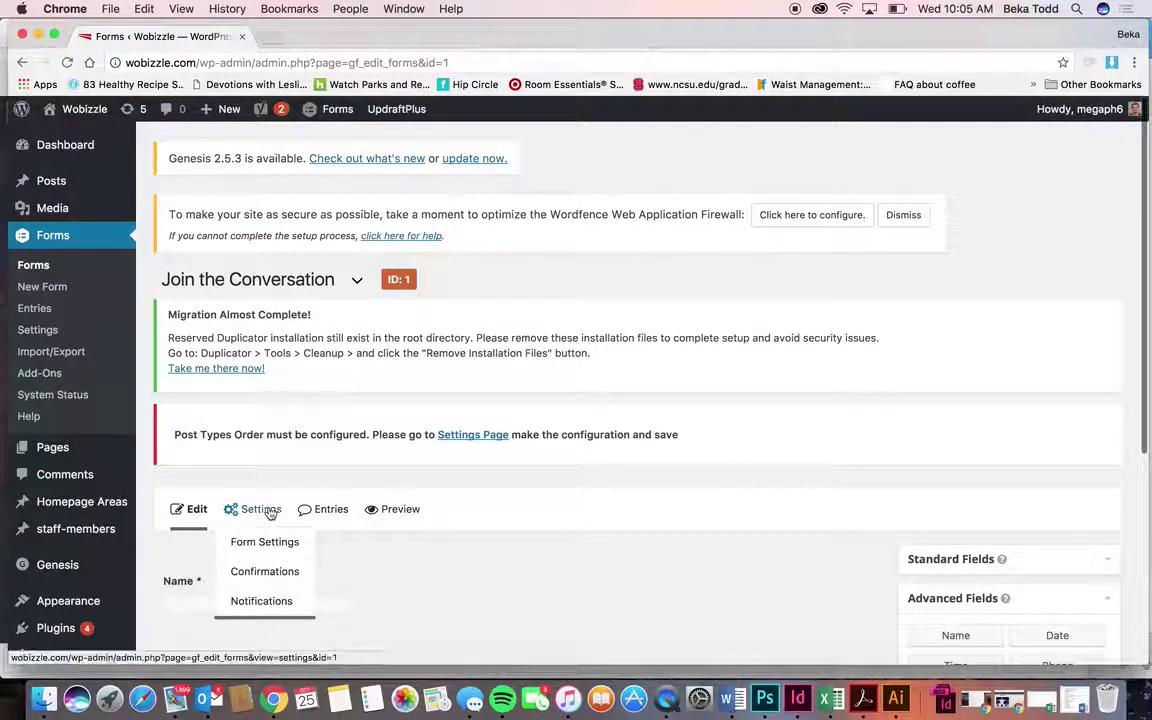
- Review the form's settings, from its basics and layout to its restrictions and form options
click(268, 509)
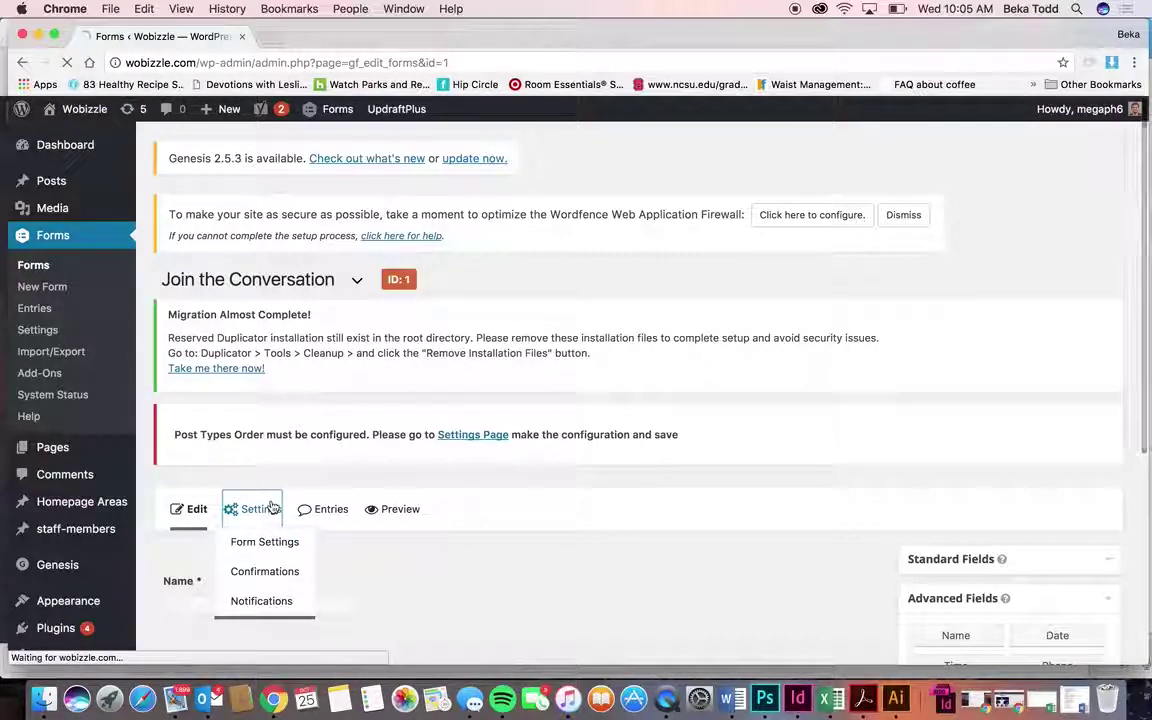
scroll(377, 540, down, 5)
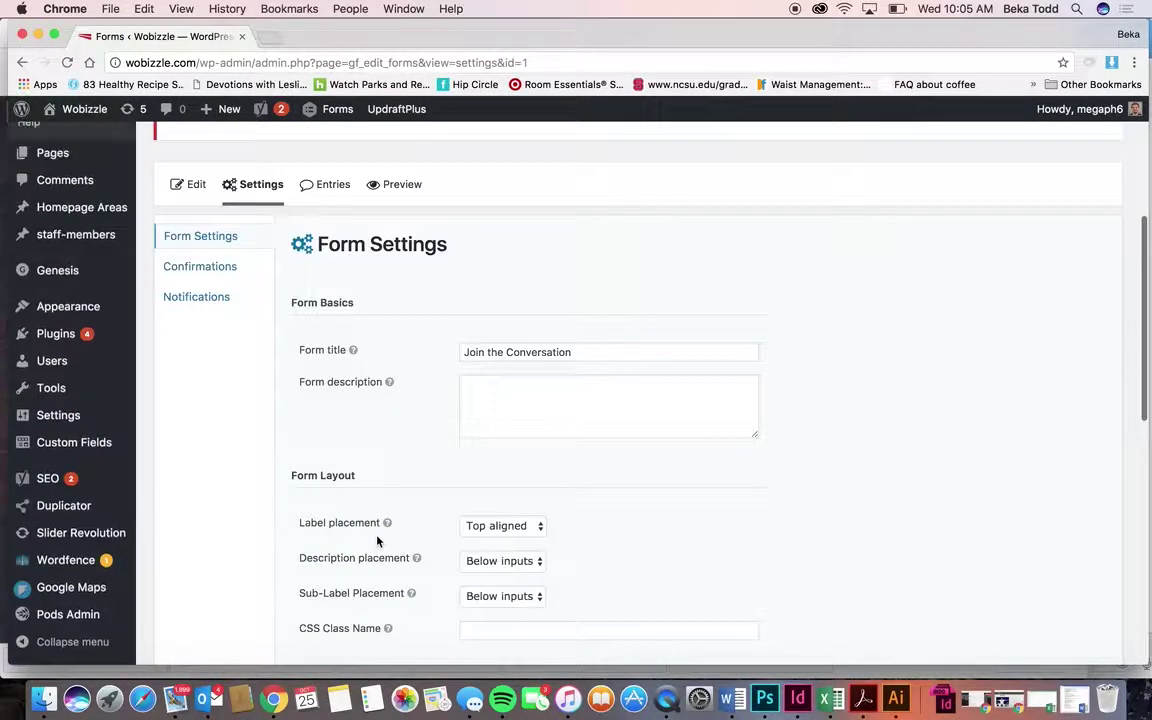
scroll(378, 537, down, 1)
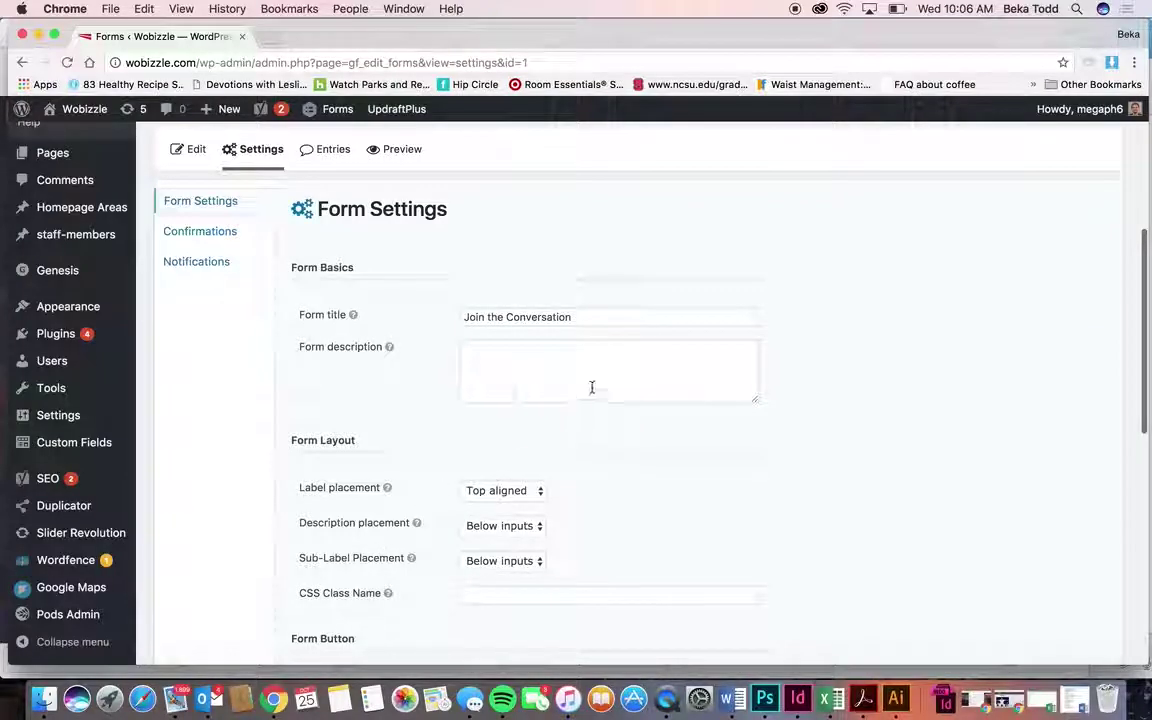
scroll(459, 530, down, 12)
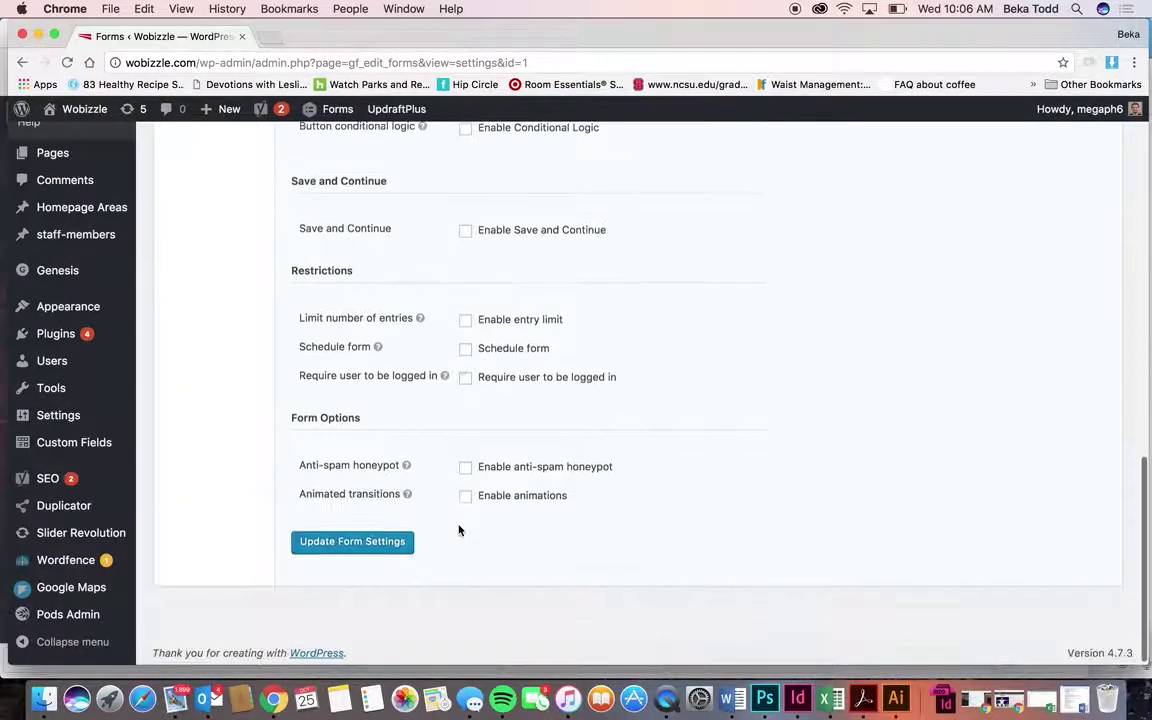
- View the form's list of confirmations, including the default confirmation's type and content
scroll(459, 530, up, 15)
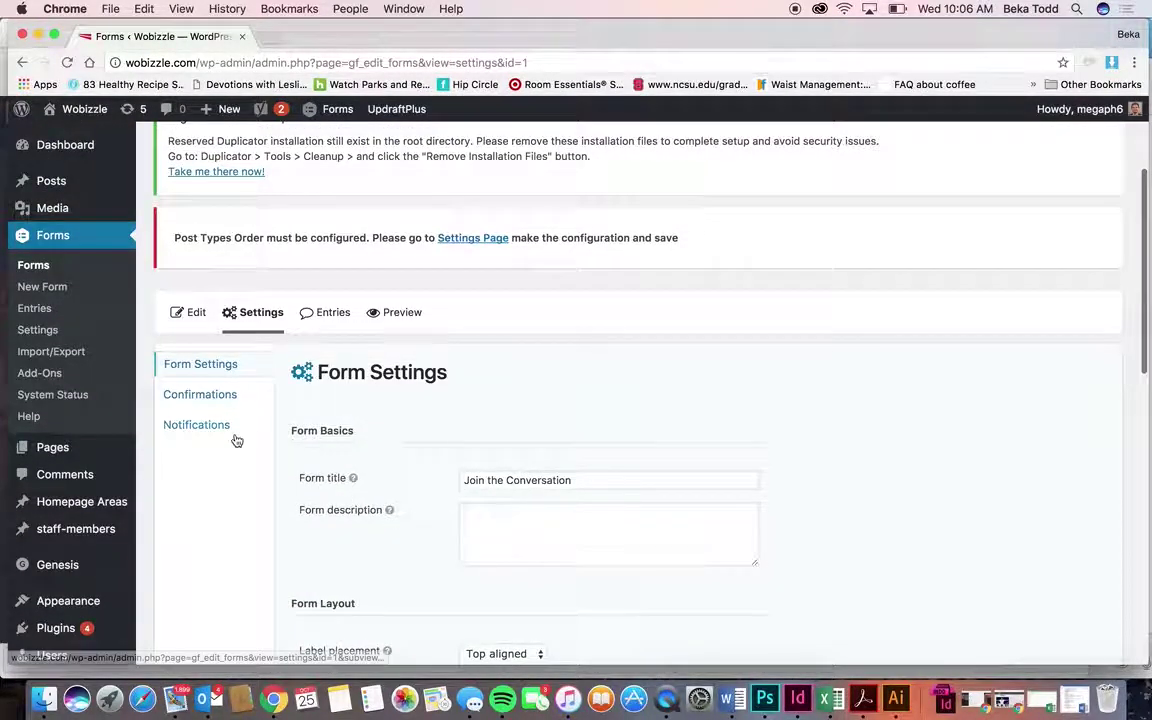
click(214, 396)
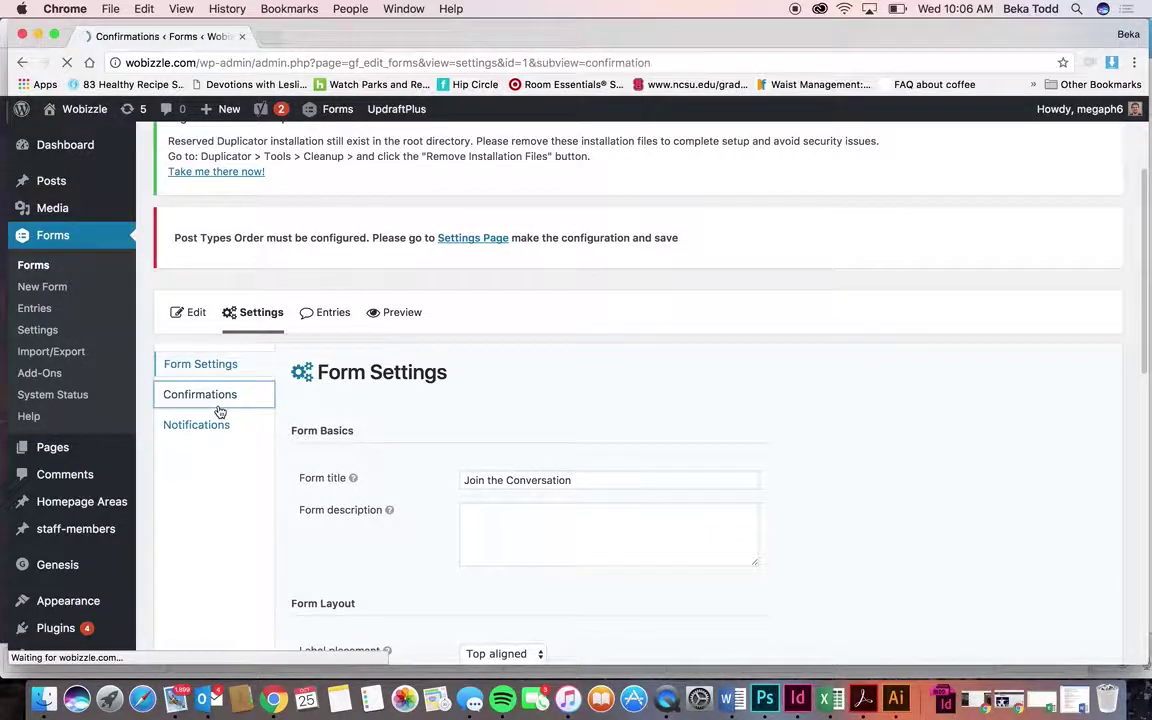
scroll(458, 515, down, 2)
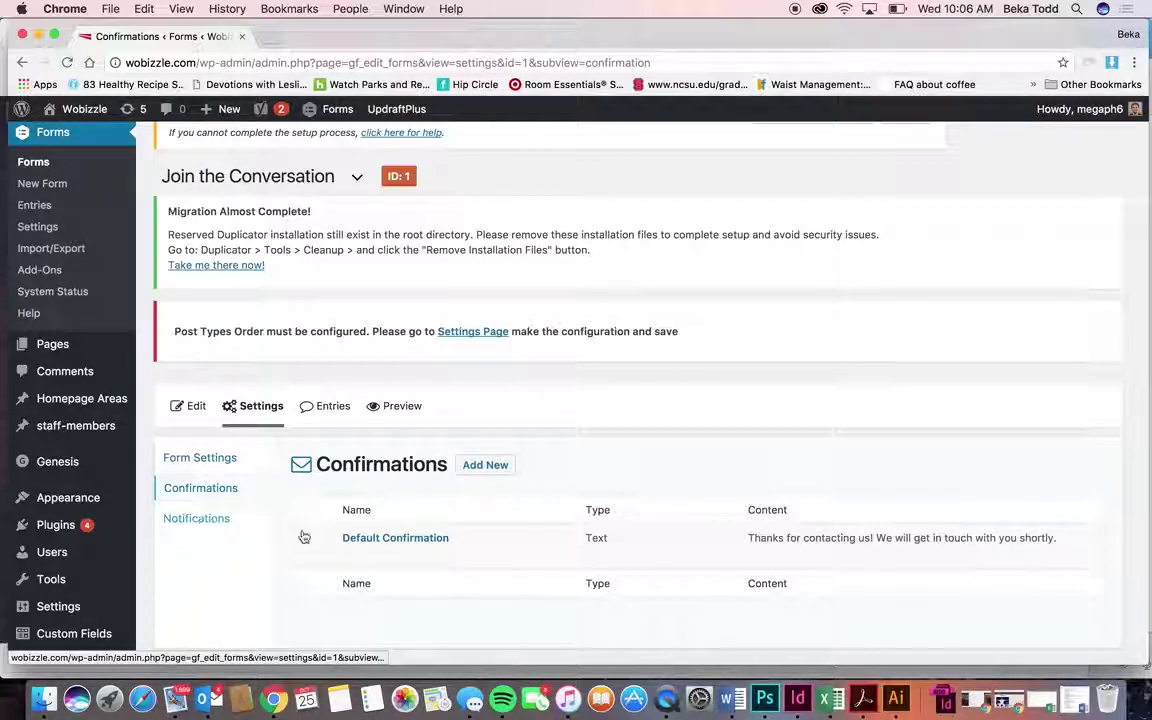
- Review the form's notifications, view the settings of the one named after an e-mail address, and return to the notification list
click(211, 526)
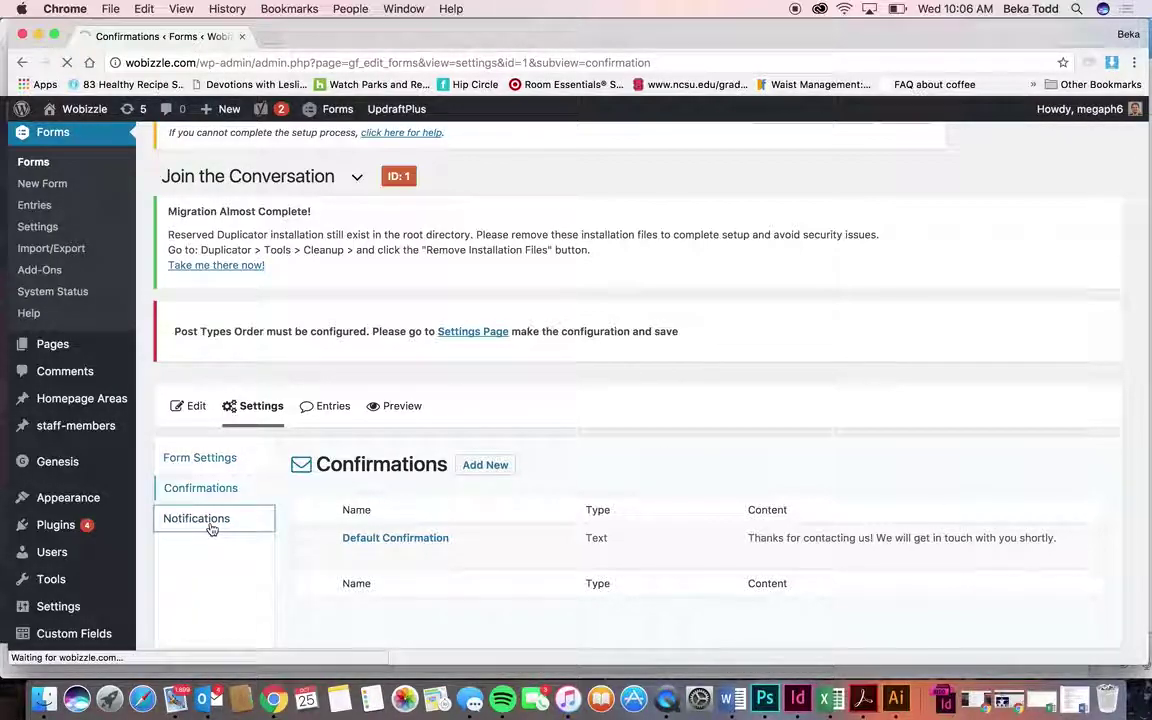
scroll(379, 536, down, 5)
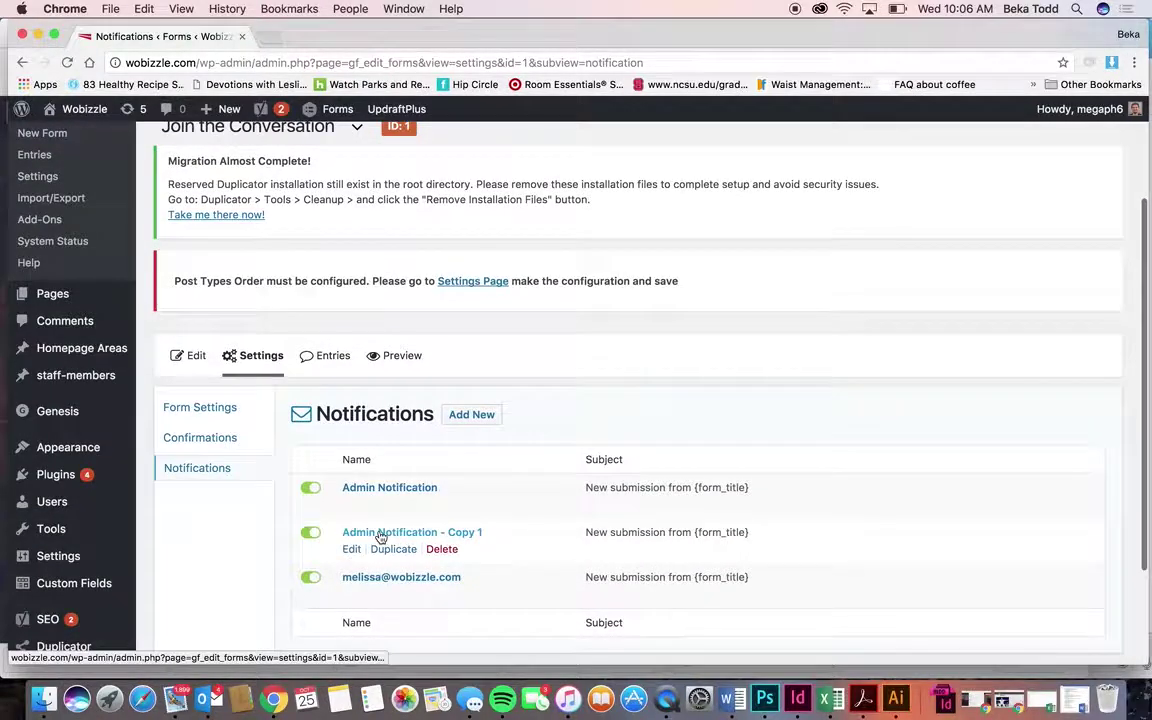
scroll(379, 537, down, 1)
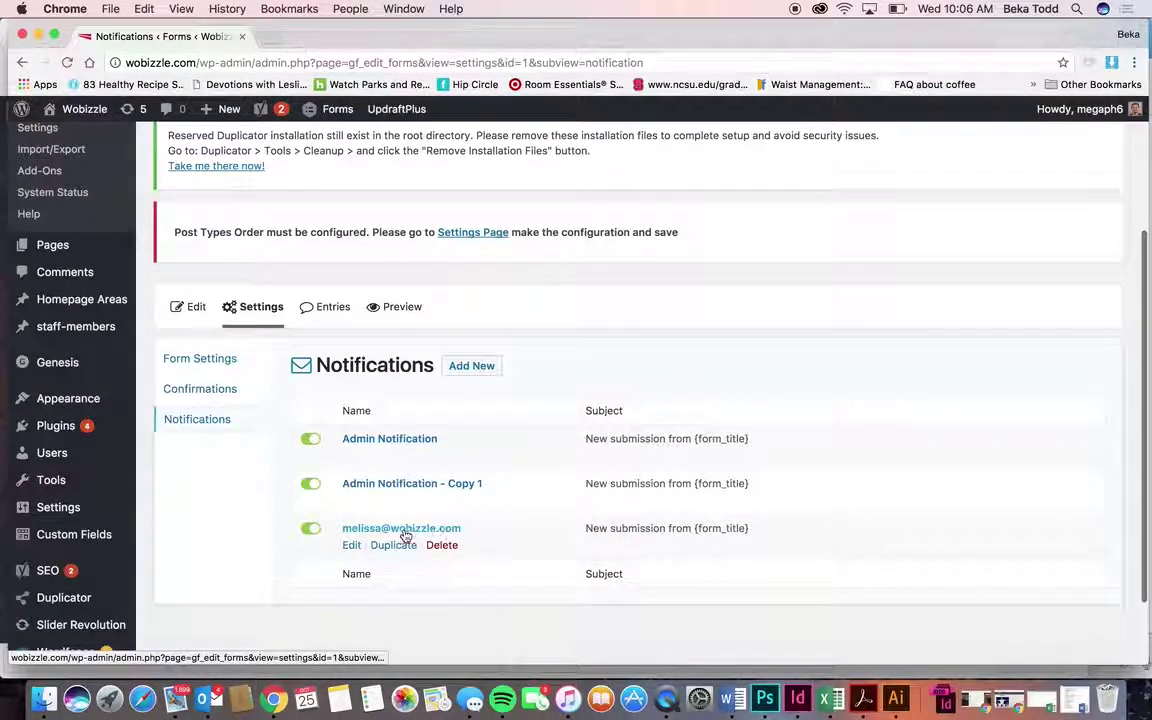
click(455, 531)
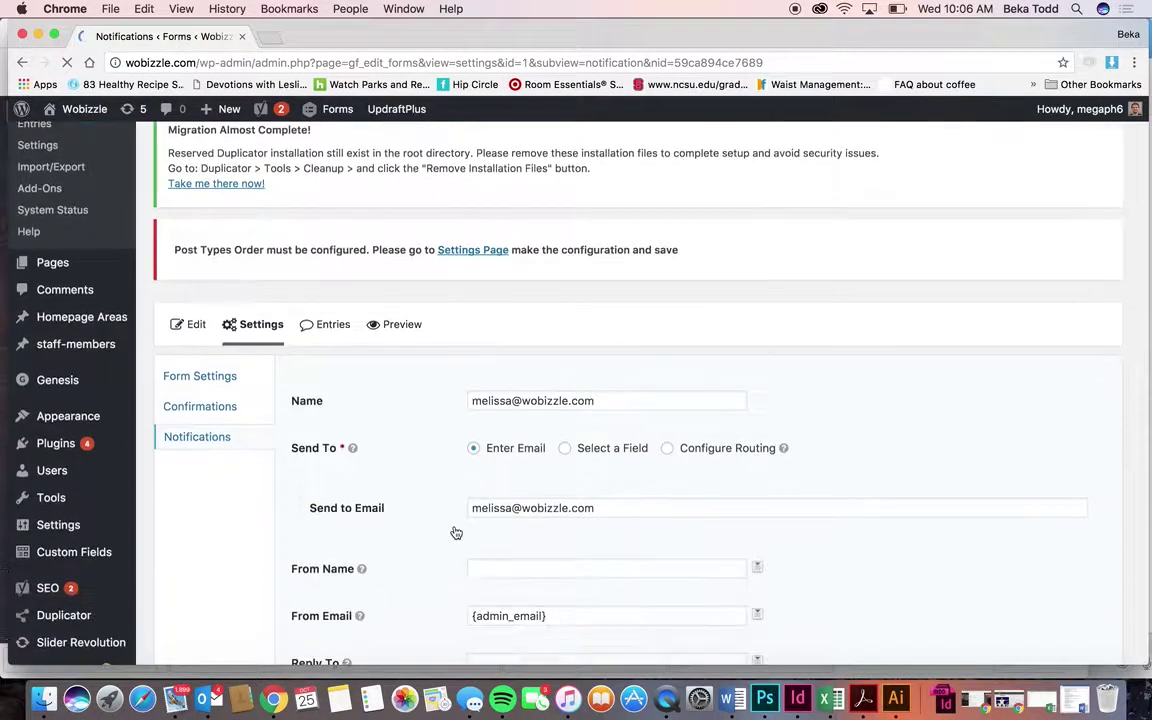
key(super+bracketleft)
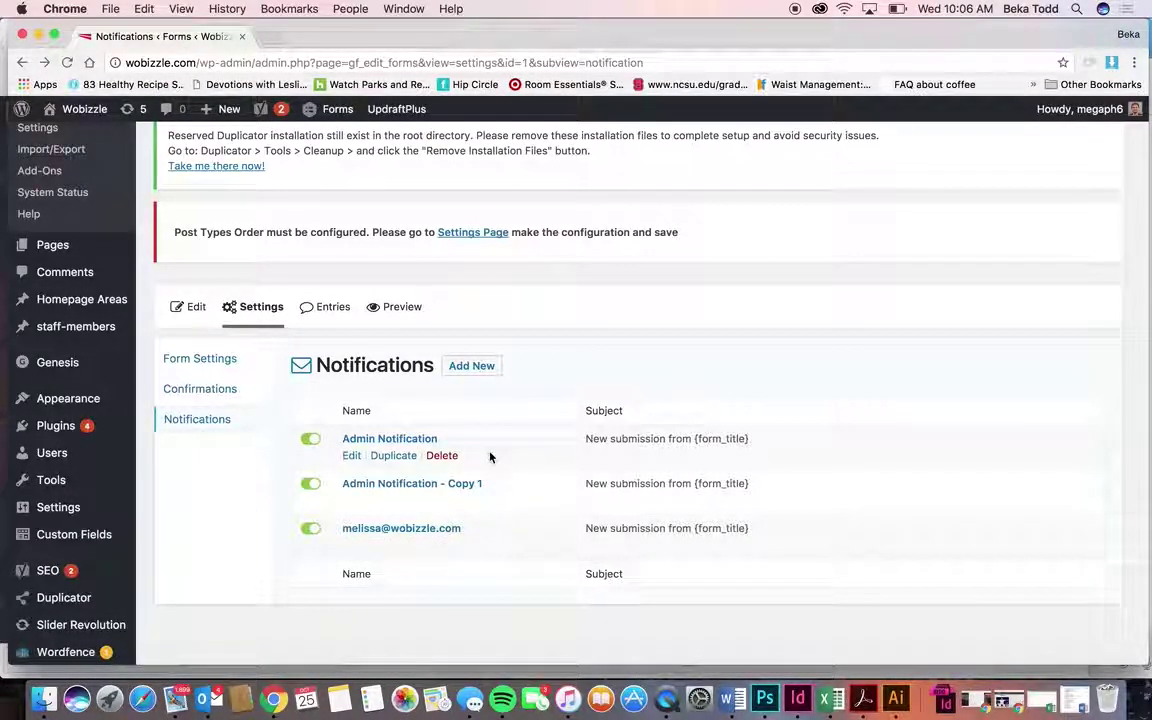
- View the submitted entries for the "Join the Conversation" form
scroll(92, 206, up, 4)
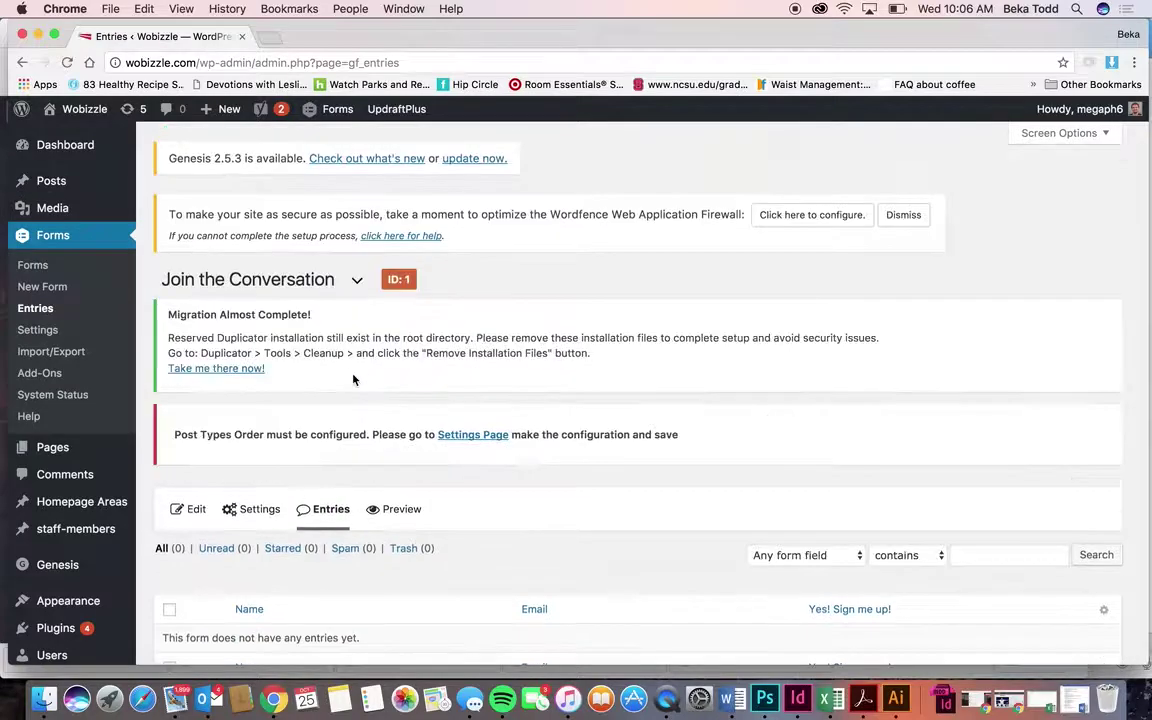
scroll(353, 379, down, 5)
scroll(613, 299, up, 5)
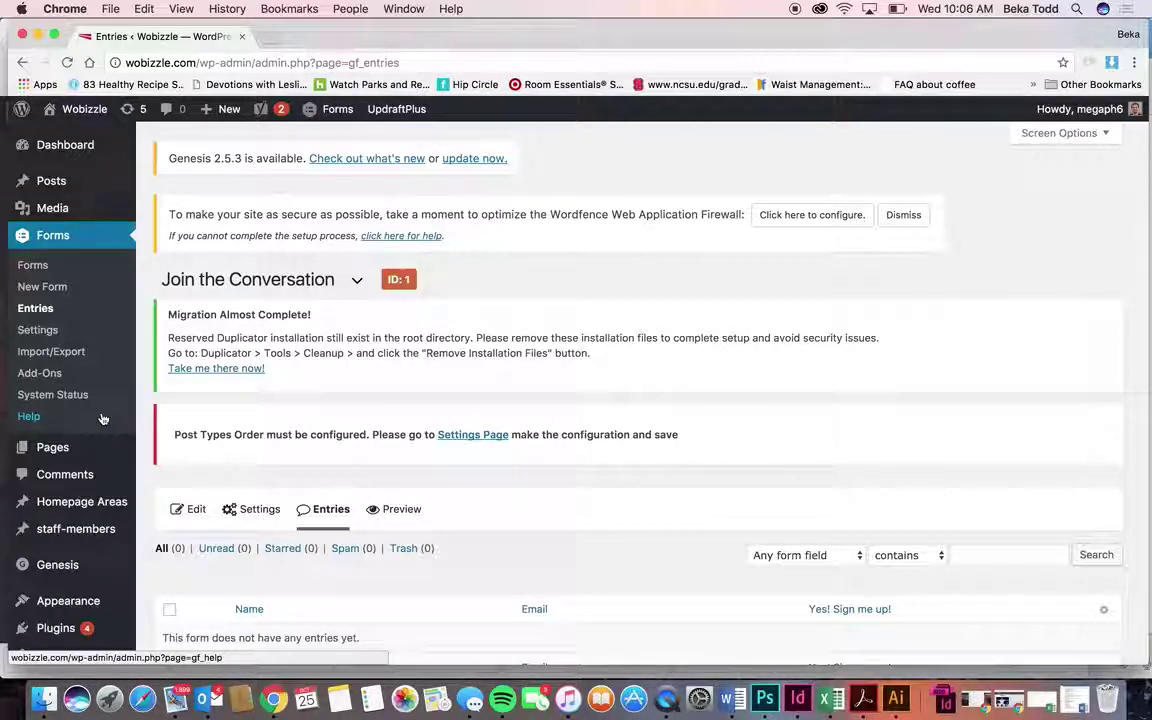
- Open the "Ask the M's Podcasts" page for editing, look over its content, and return to the list of all pages
click(57, 447)
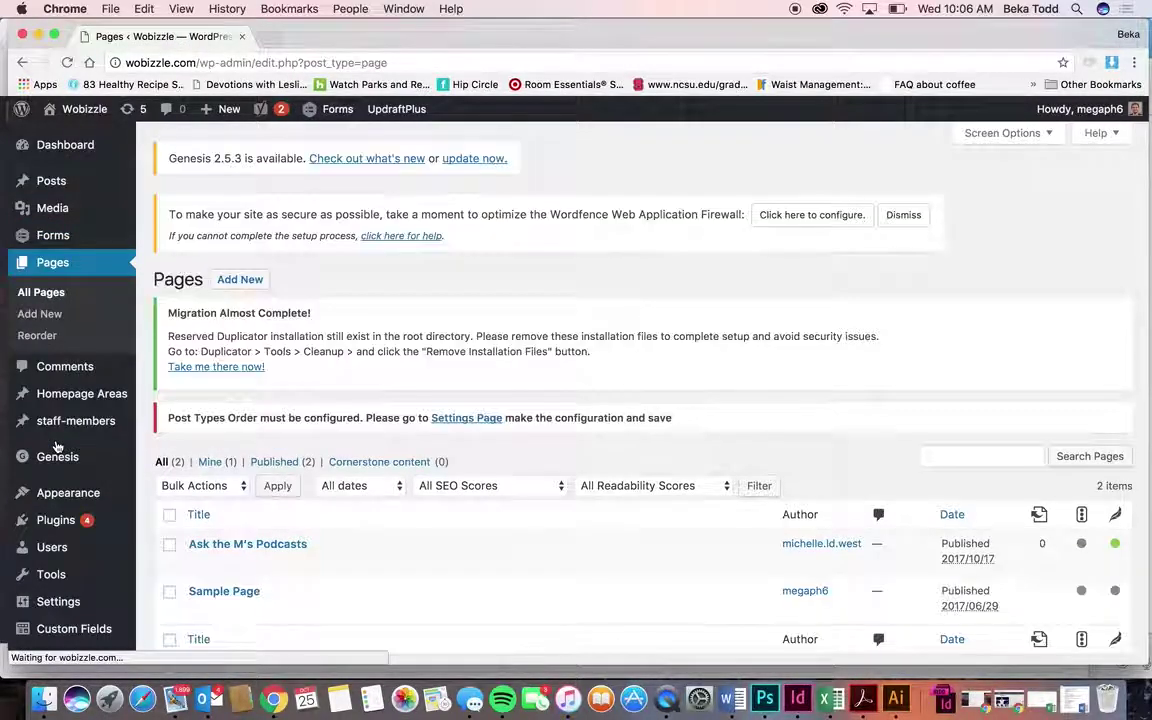
scroll(361, 560, down, 2)
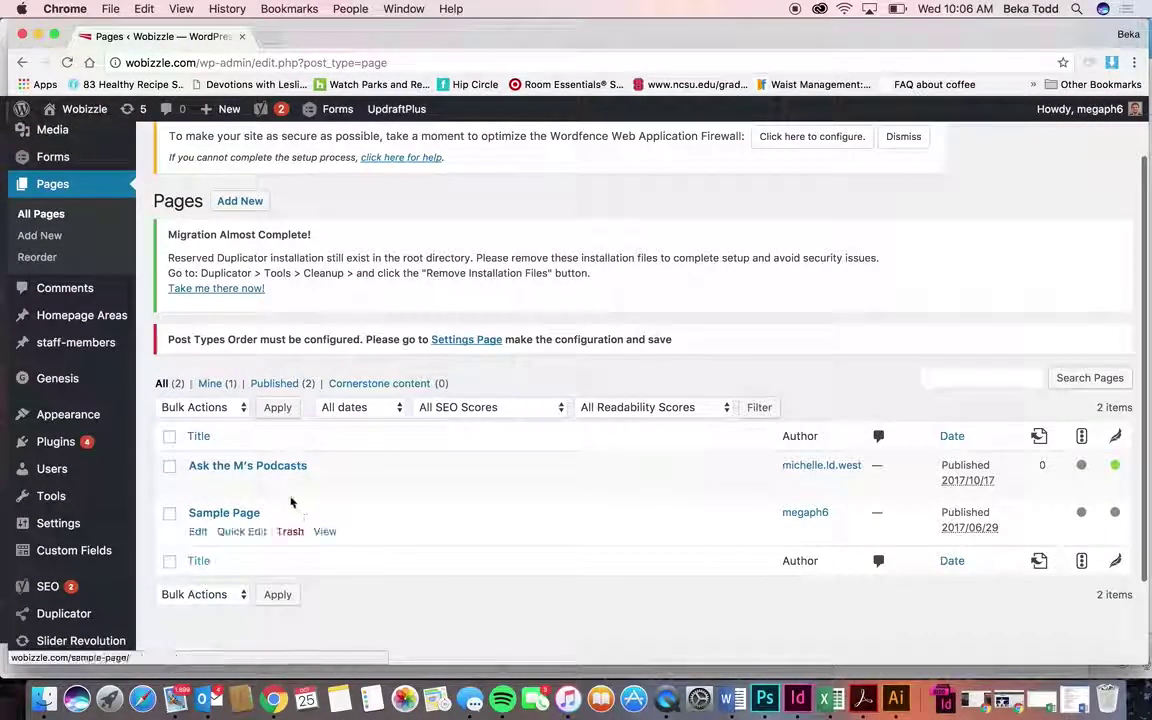
click(285, 467)
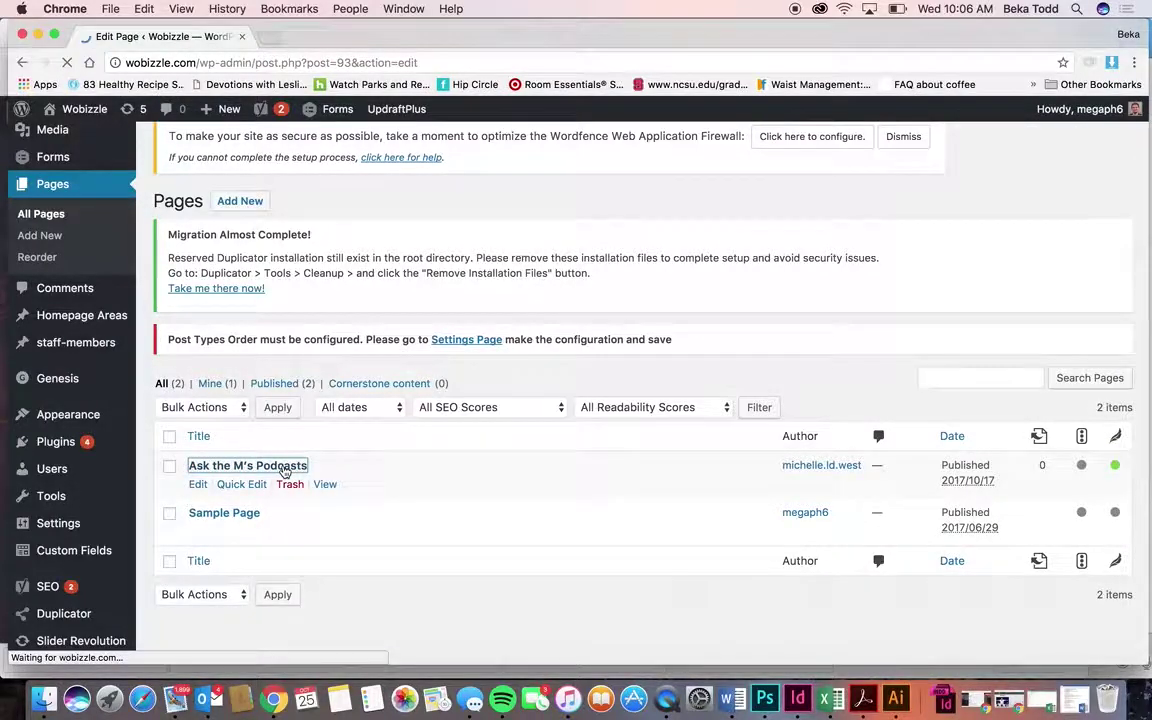
scroll(285, 471, down, 5)
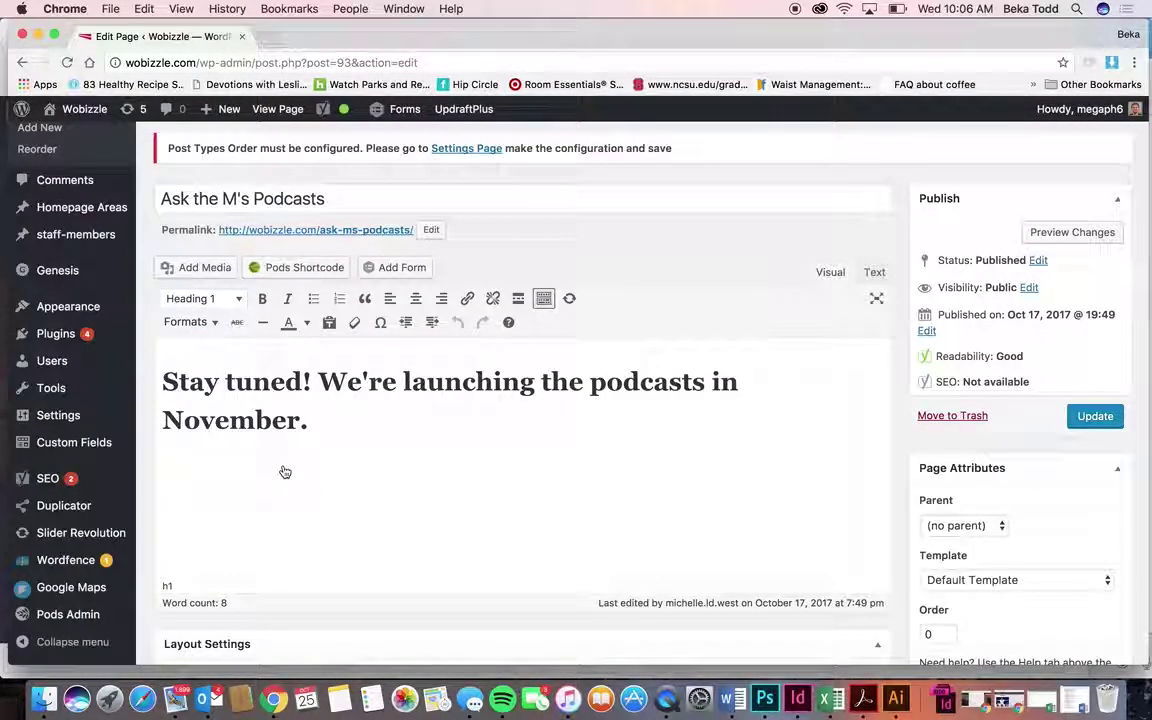
scroll(285, 471, up, 3)
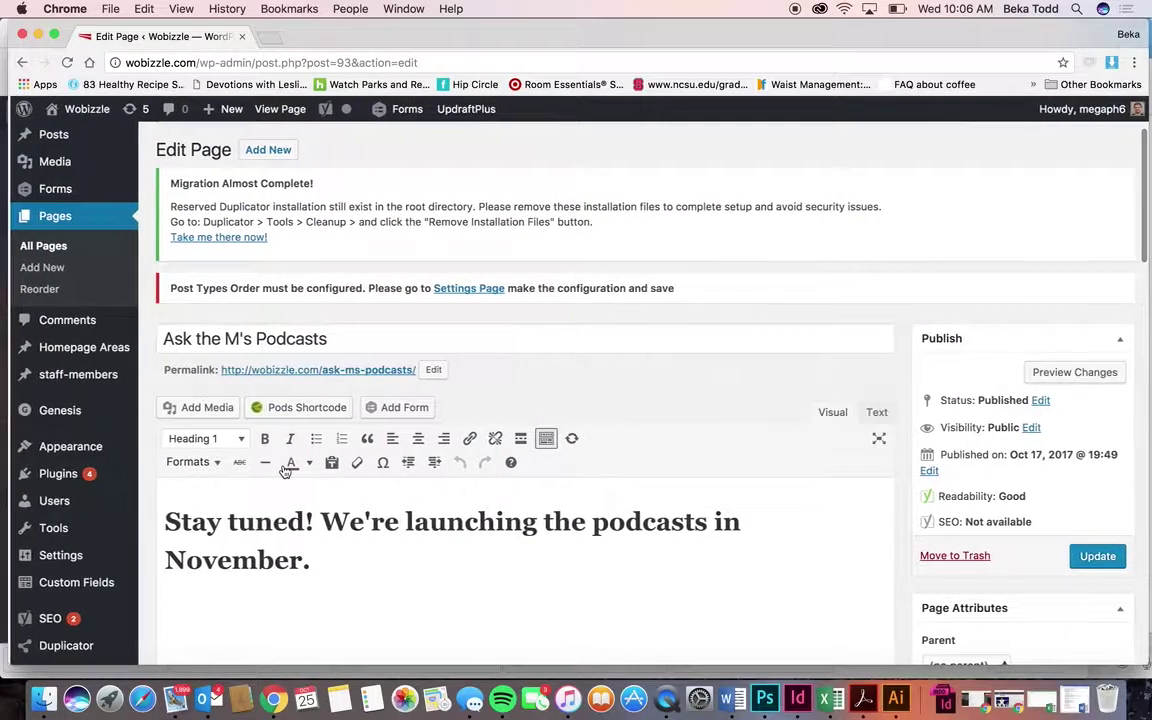
scroll(285, 471, right, 1)
scroll(285, 471, left, 3)
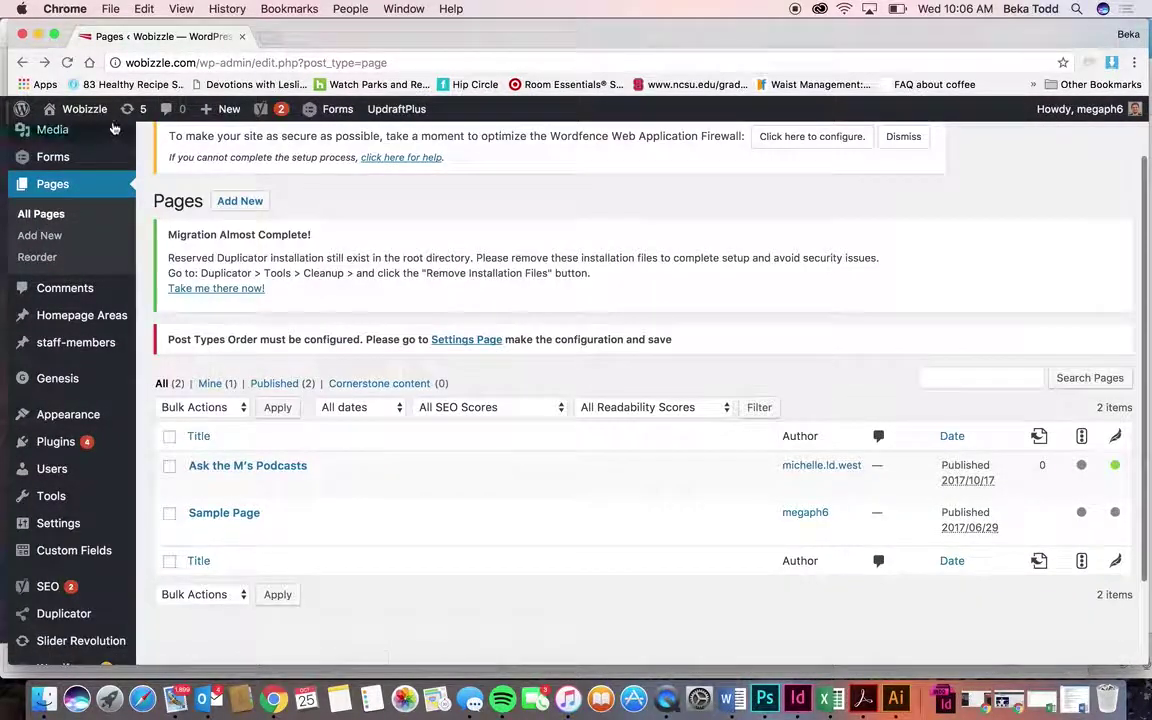
- Open the live Wobizzle homepage in a new tab and look it over down to the sign-up form and footer
right_click(107, 112)
click(108, 116)
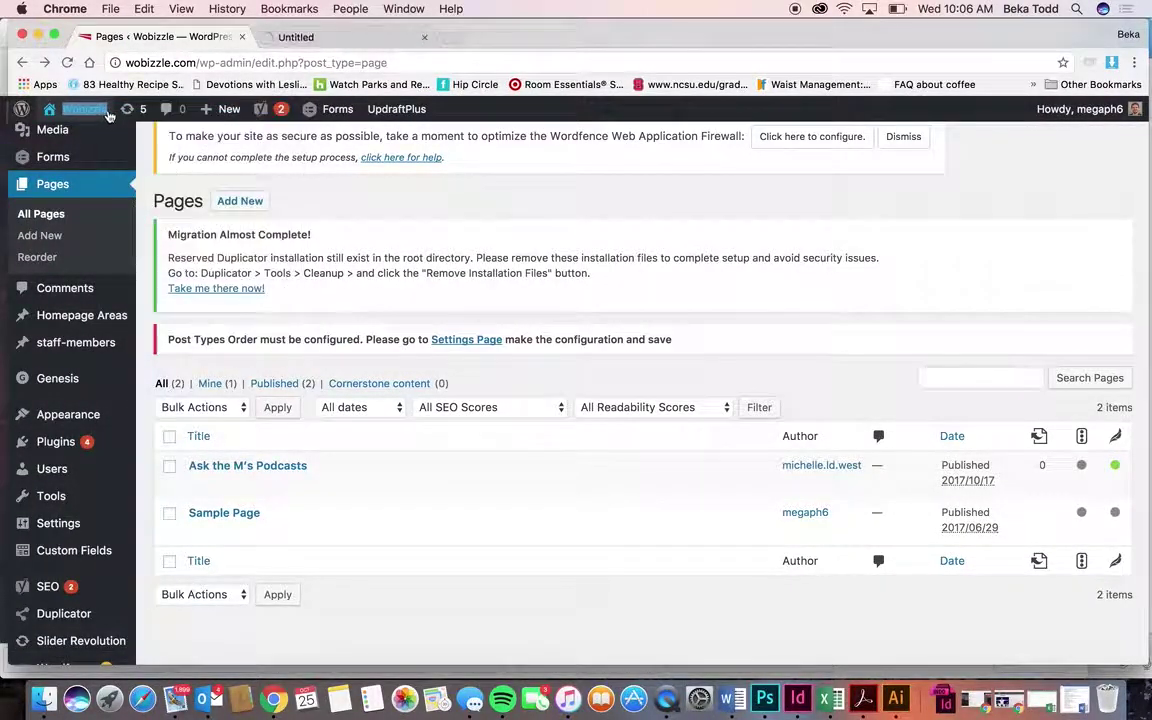
click(300, 36)
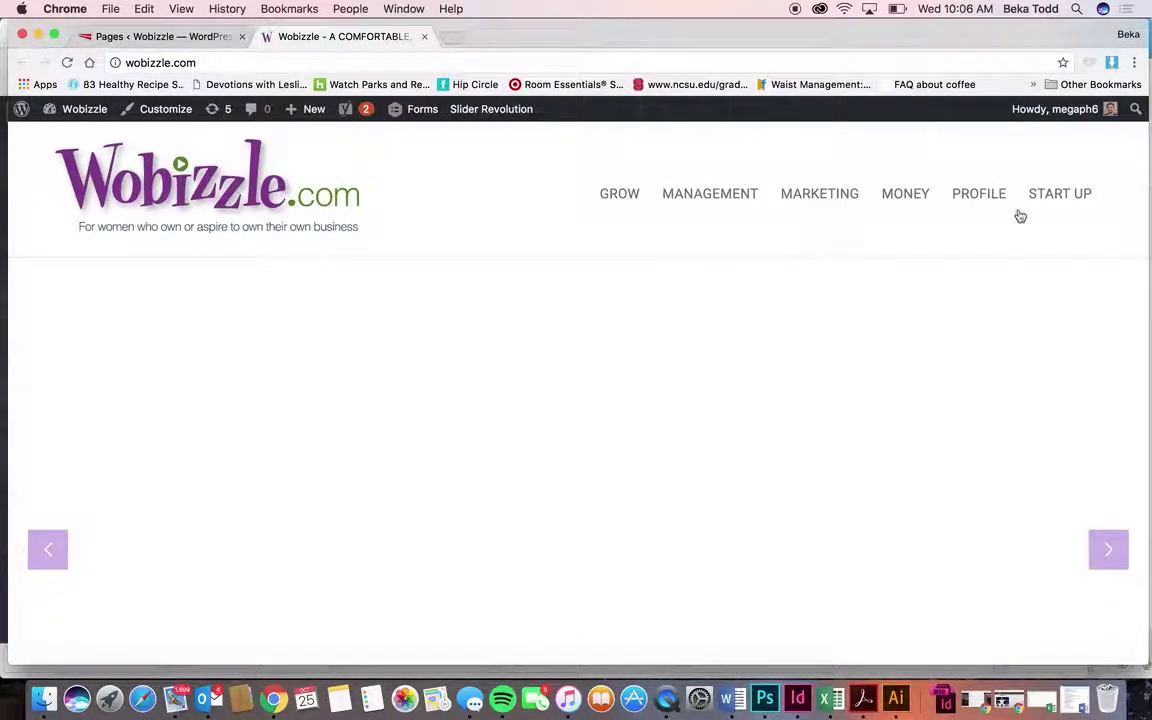
scroll(787, 216, down, 15)
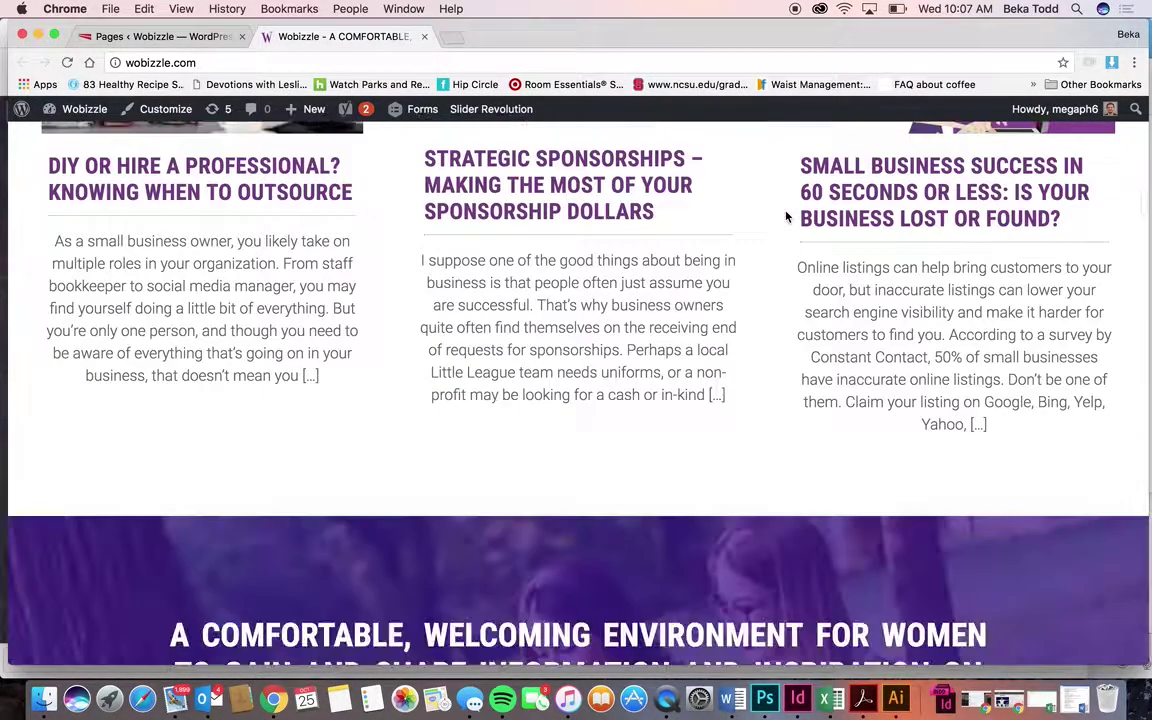
scroll(787, 216, down, 5)
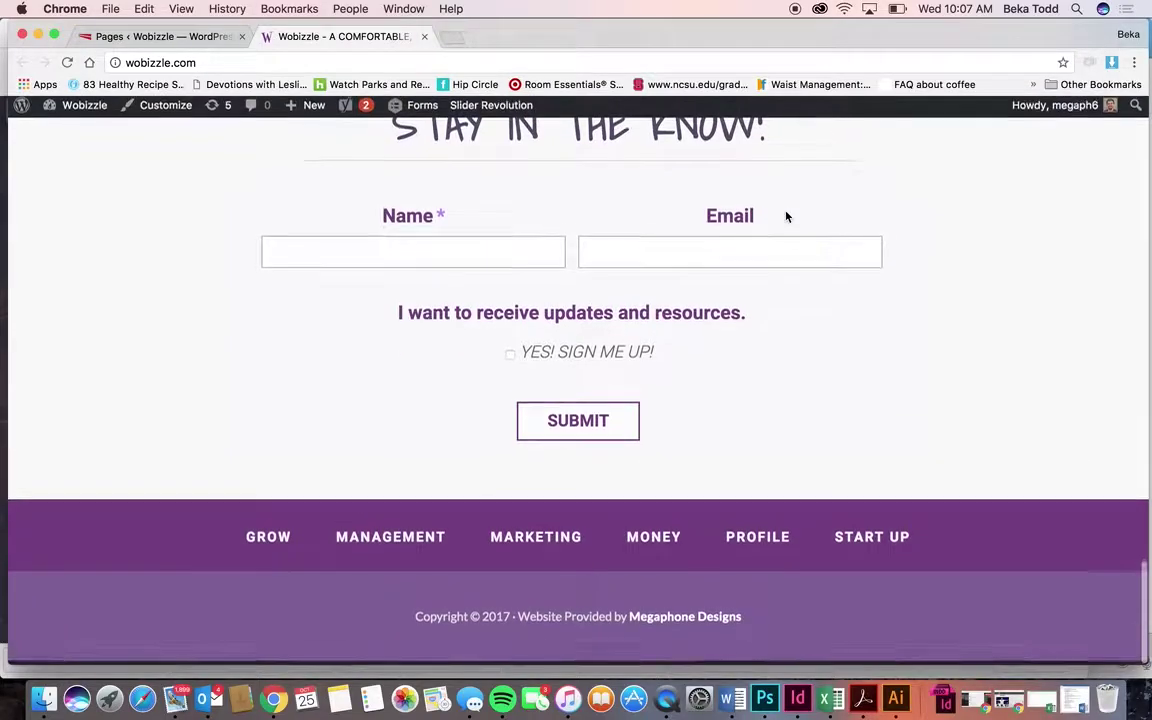
scroll(787, 216, up, 15)
scroll(780, 220, up, 3)
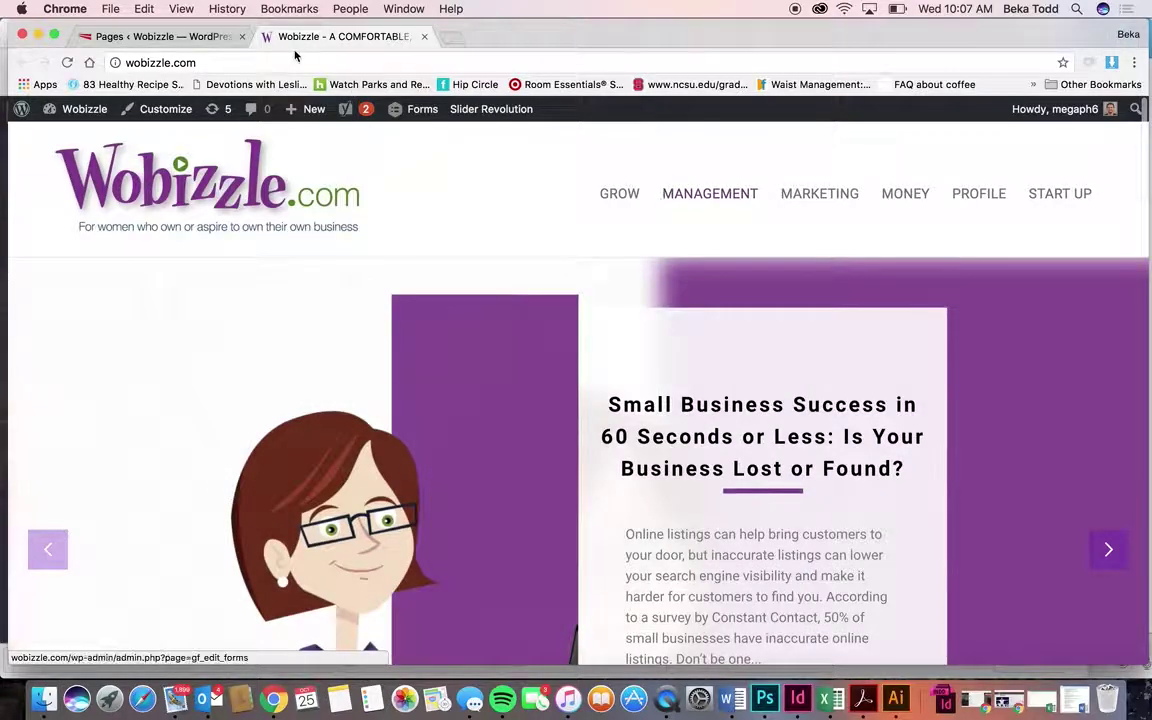
- Show the admin's Comments list, and view the Management article "Breaking the Cycle of the Tax-Time Crunch" on the live site through to its end
click(188, 37)
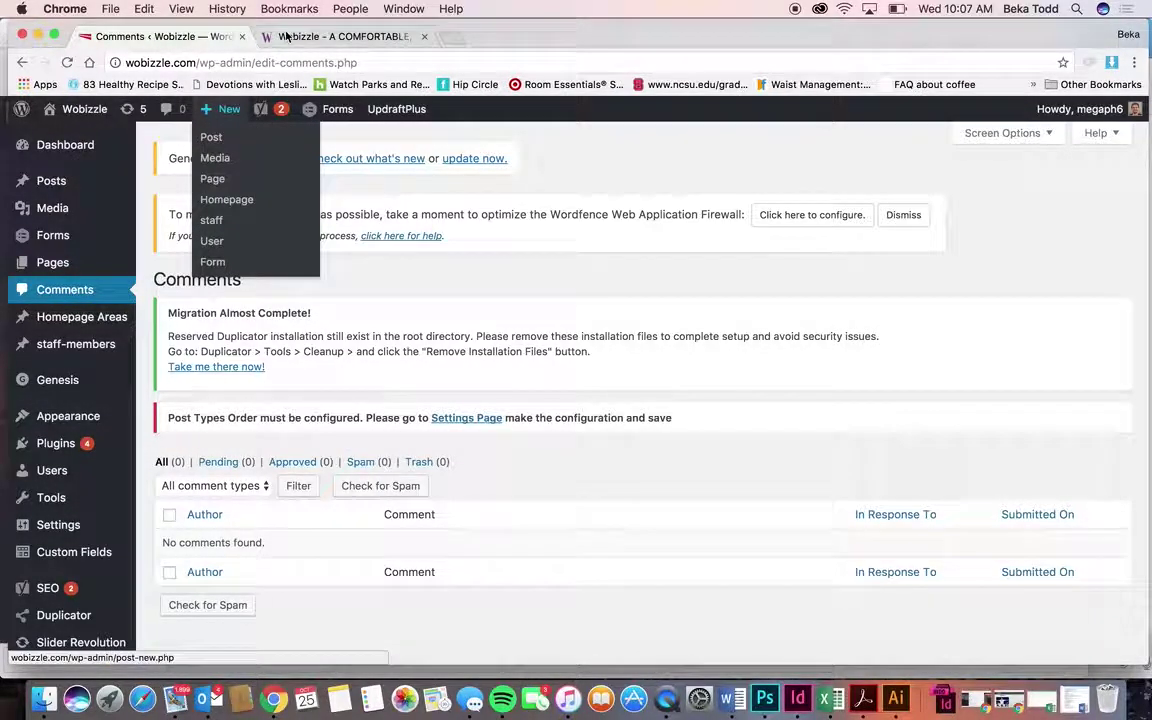
click(335, 36)
scroll(540, 378, up, 3)
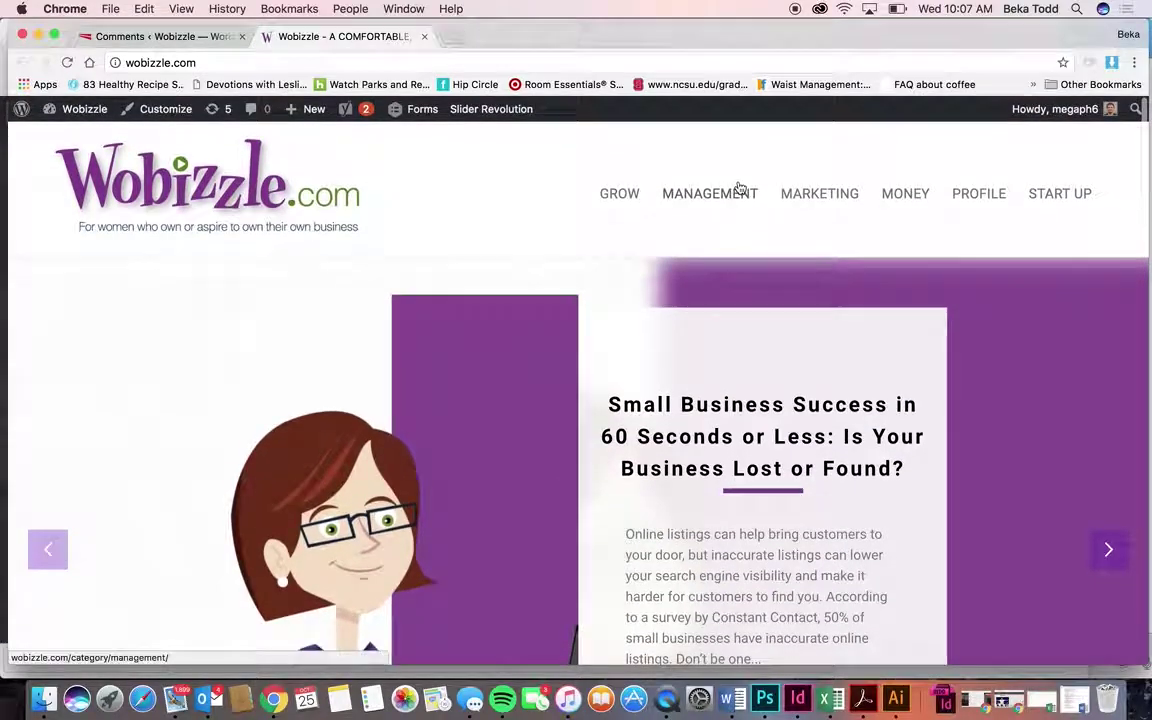
scroll(658, 296, down, 15)
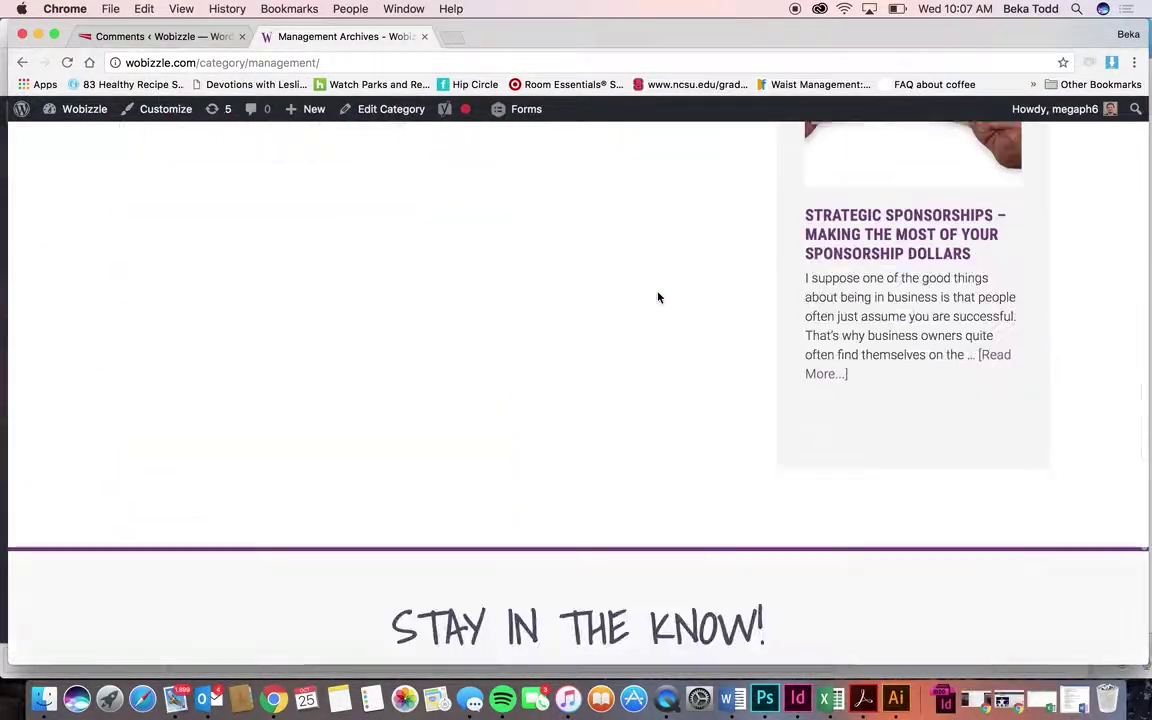
click(589, 188)
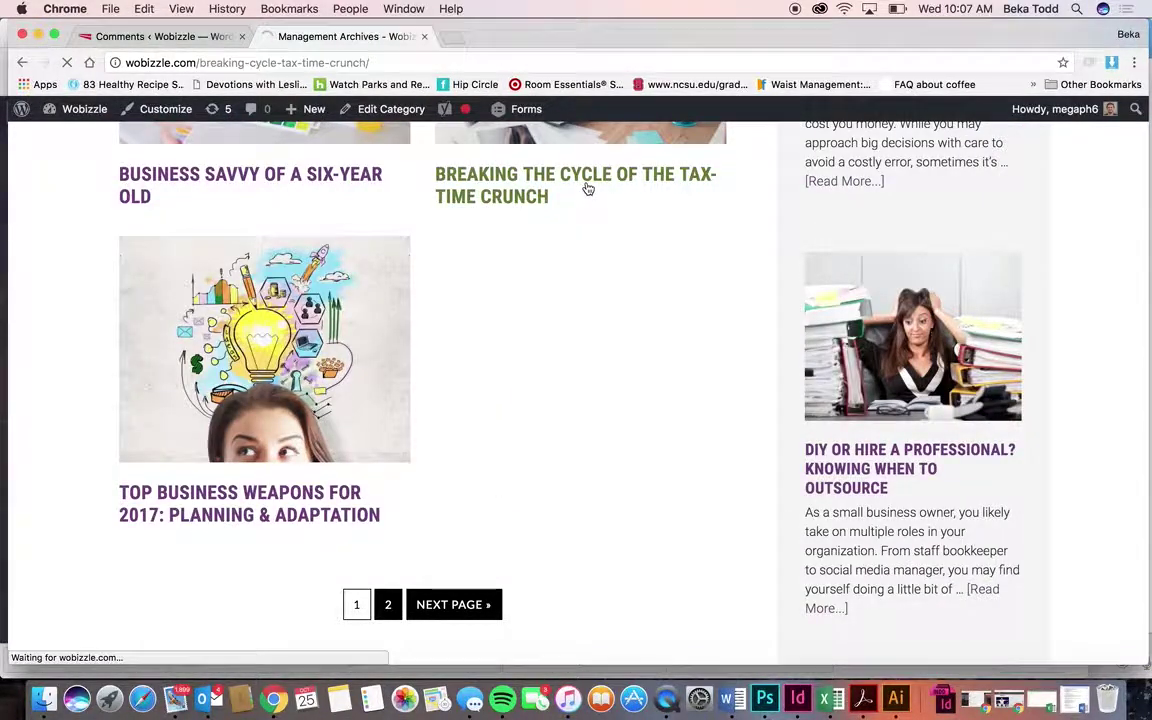
scroll(588, 189, down, 20)
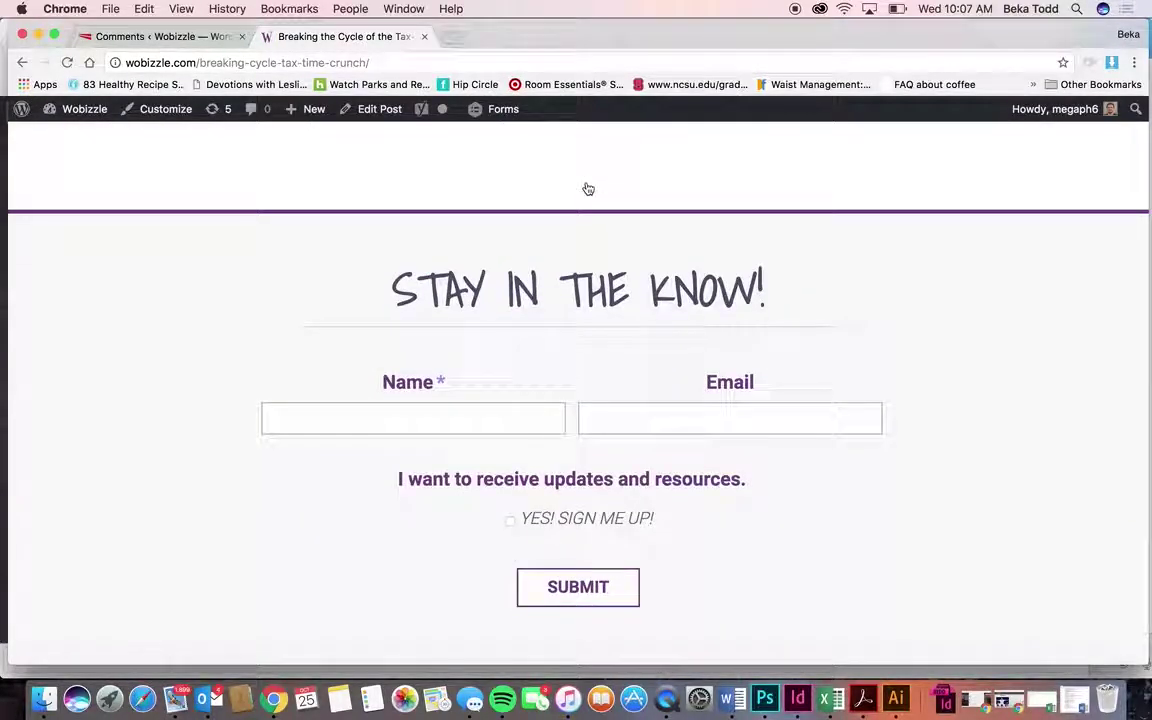
- Return to the WordPress admin and show the list of all Homepage Areas
click(84, 36)
mouse_move(112, 324)
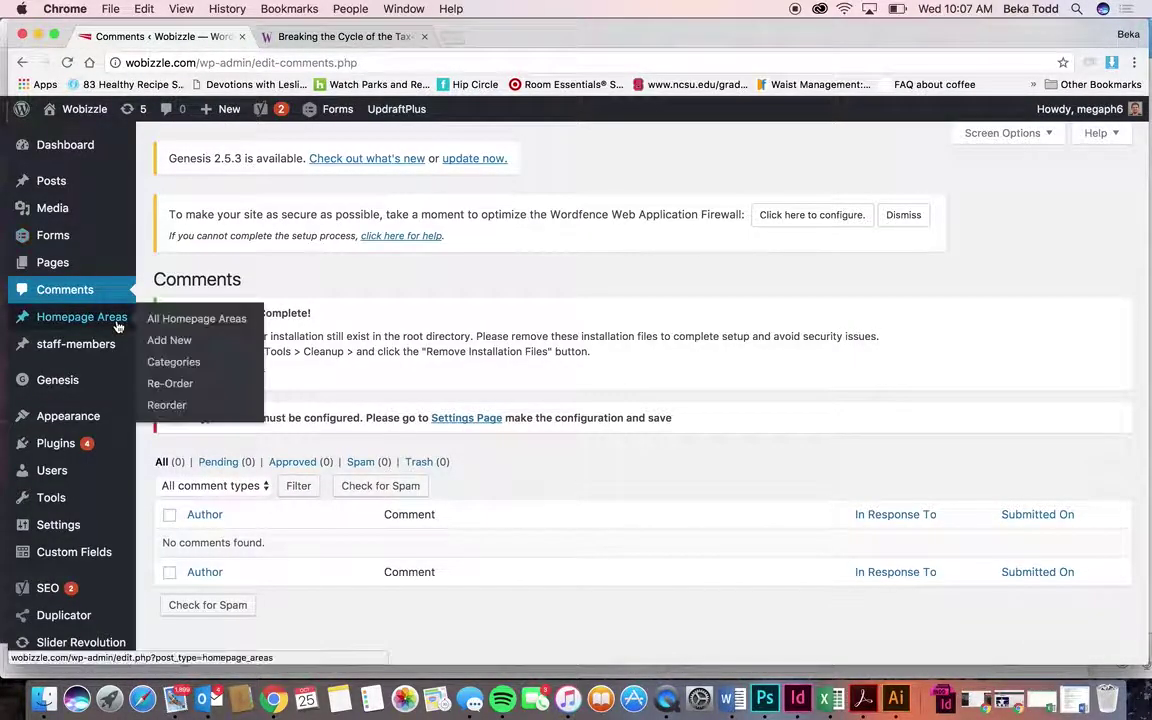
click(109, 324)
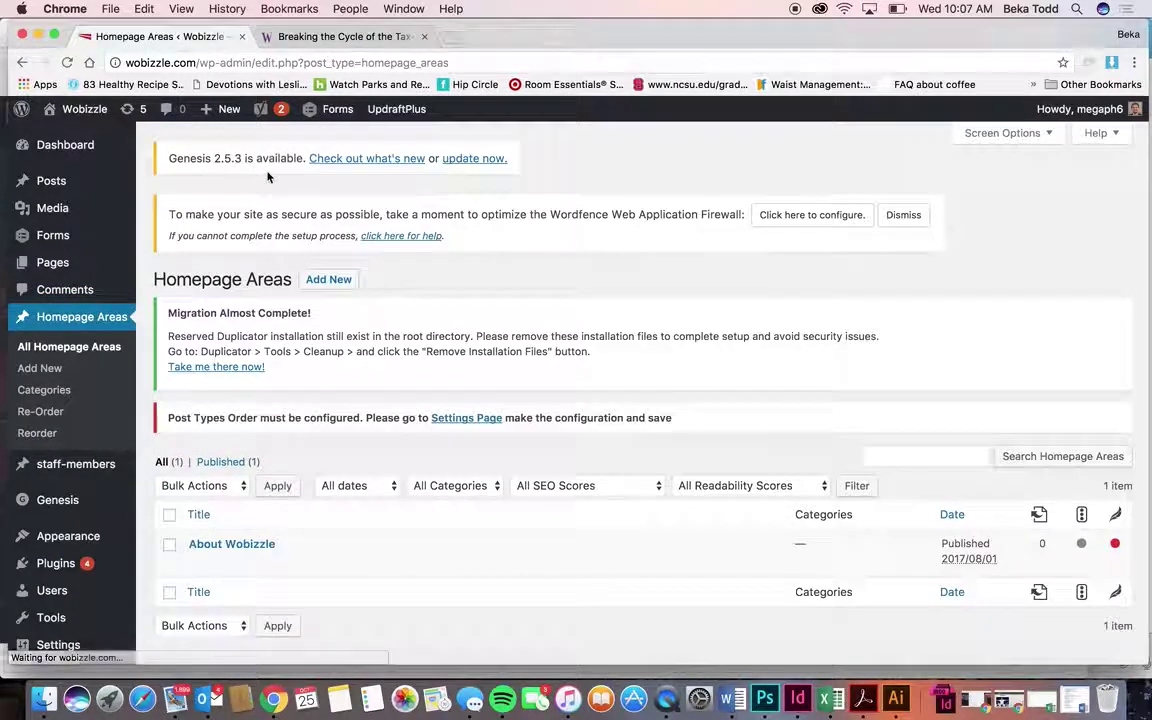
- View the live Wobizzle homepage from its slider past the featured articles to the purple statement banner
click(340, 38)
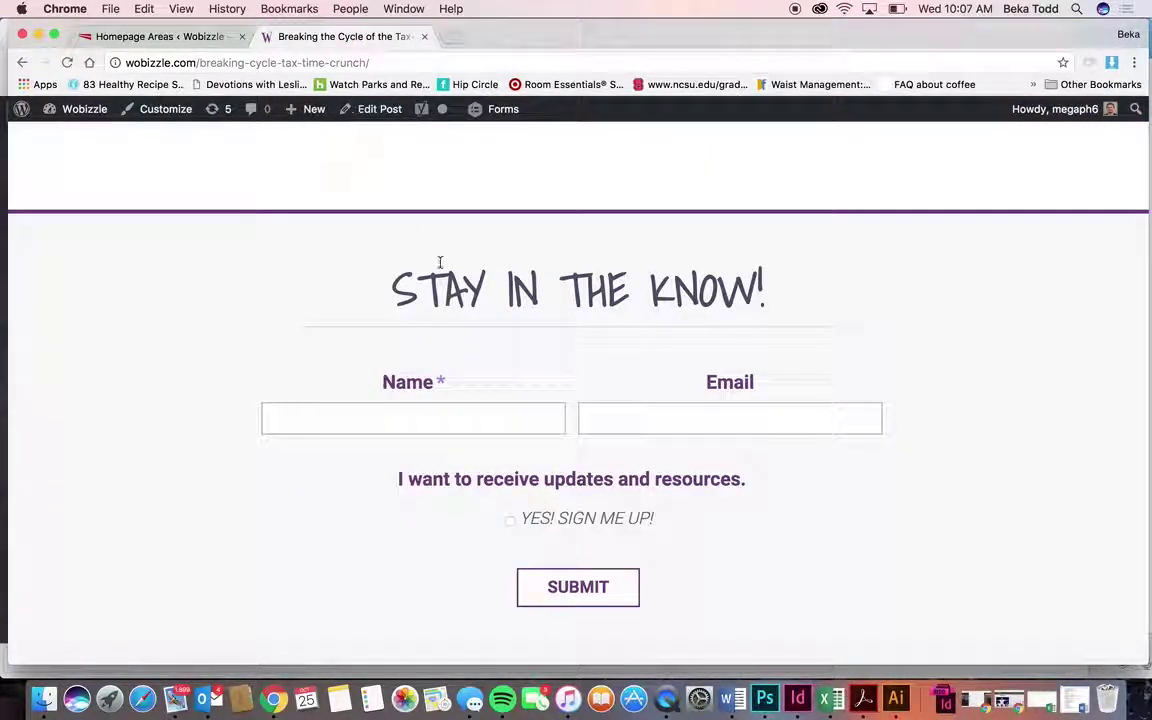
scroll(440, 262, up, 10)
scroll(440, 262, up, 15)
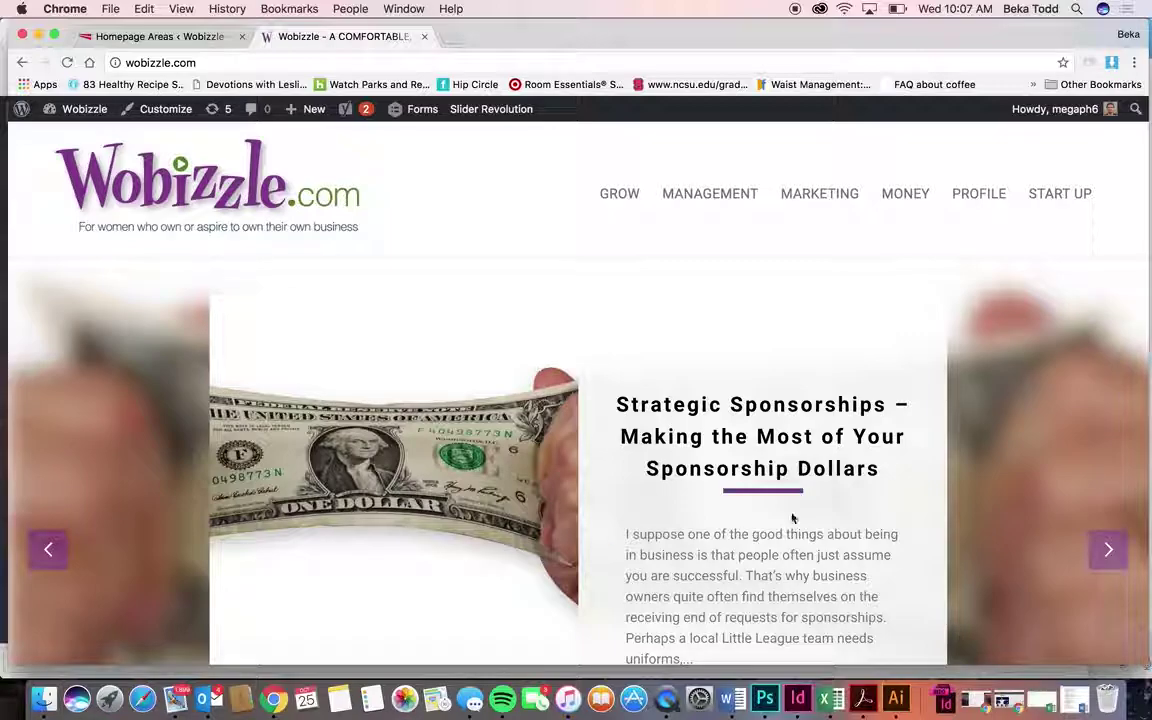
scroll(584, 543, down, 10)
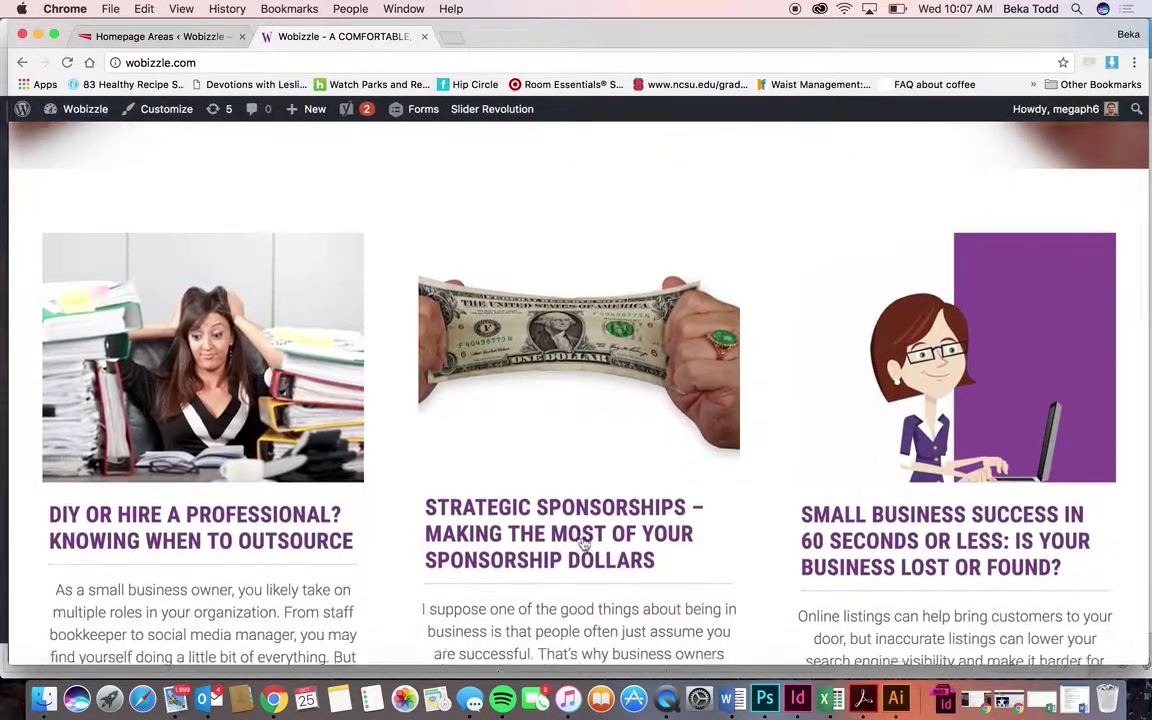
scroll(582, 545, down, 5)
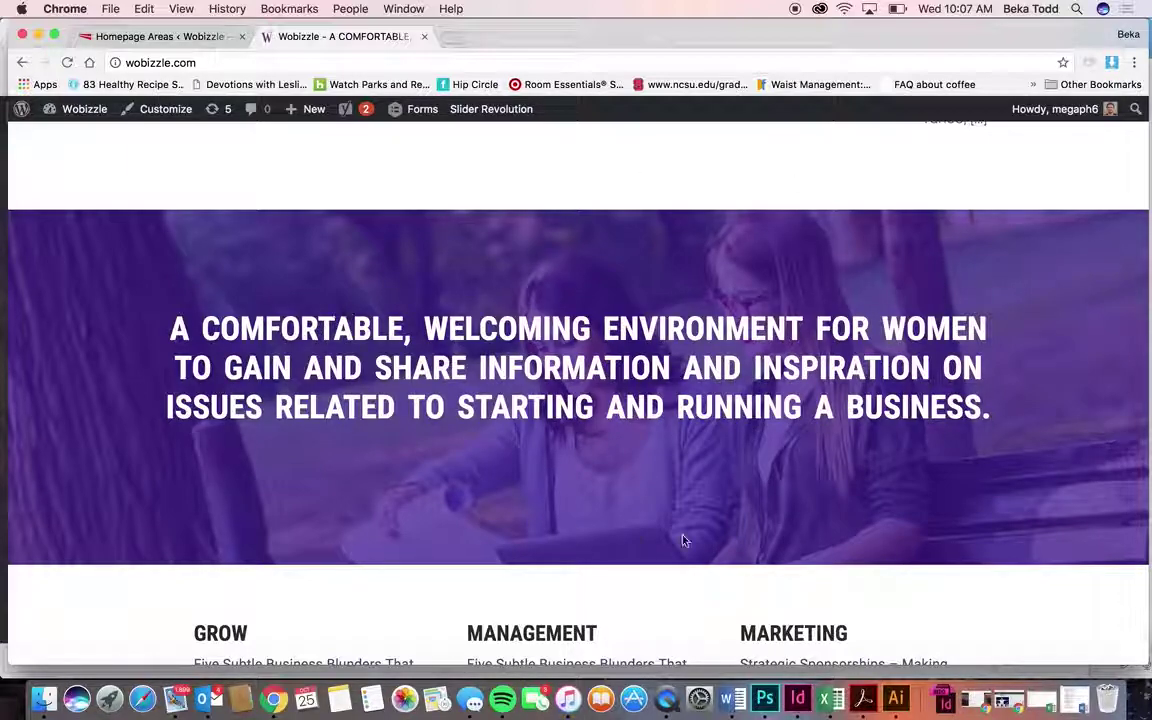
- Open the "About Wobizzle" homepage area for editing and show its heading text and paragraph format options
click(160, 36)
scroll(270, 445, down, 2)
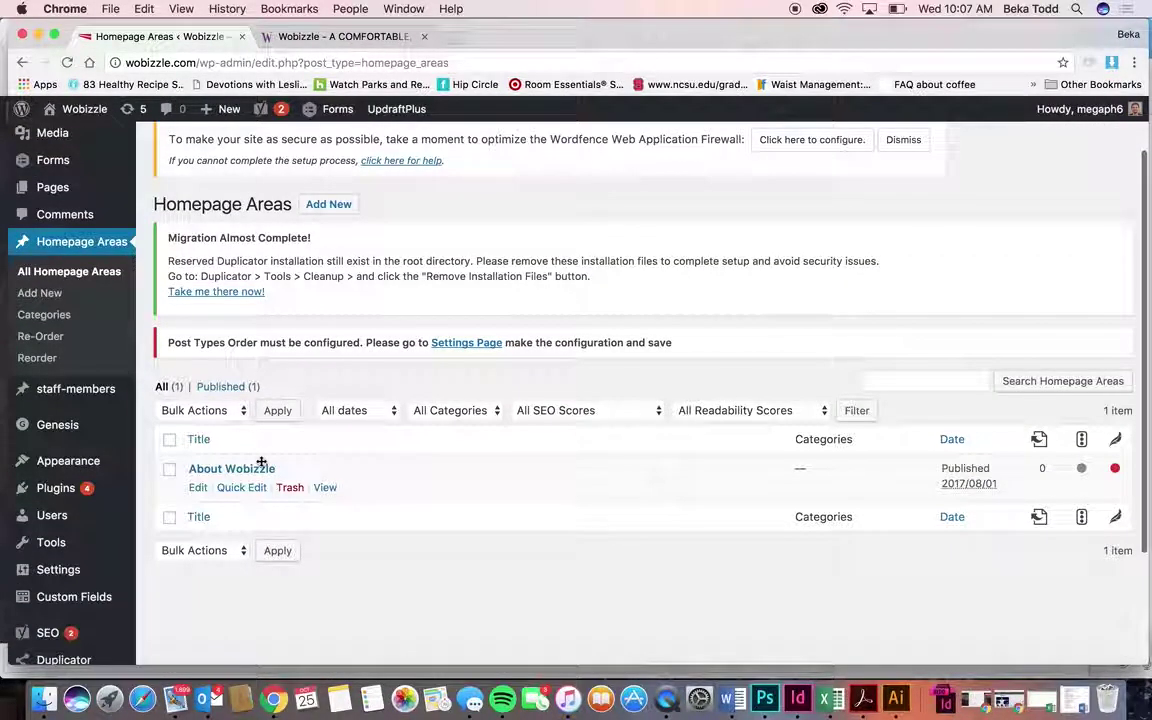
click(263, 471)
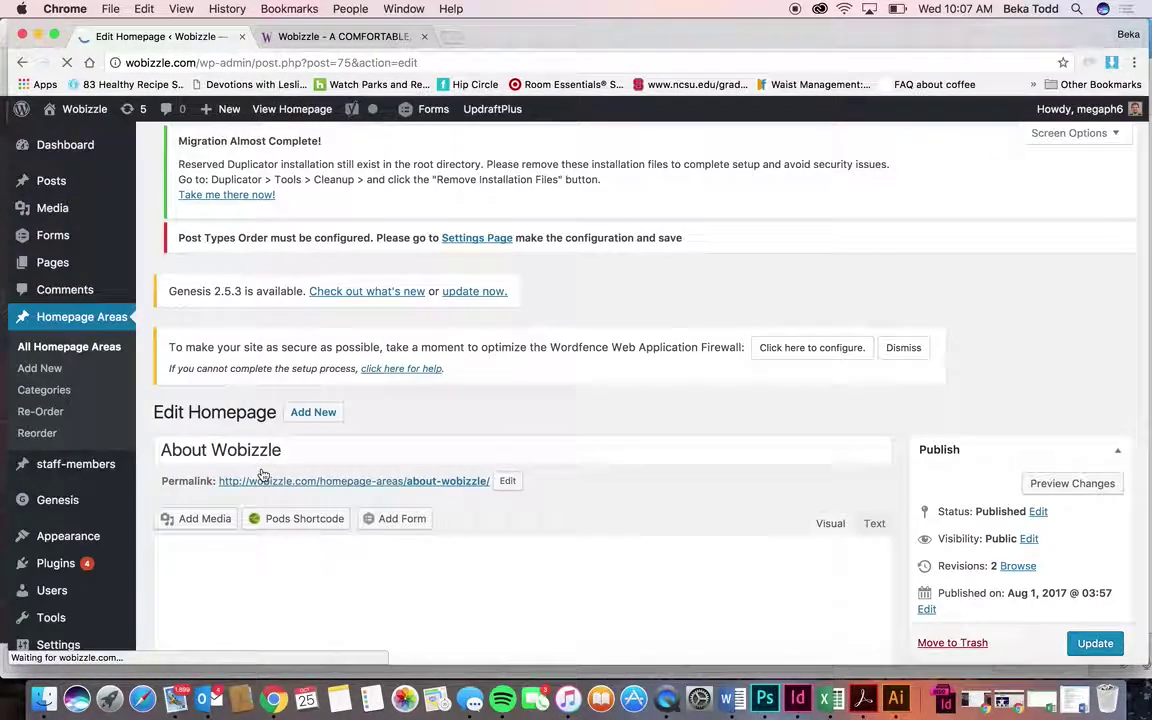
scroll(263, 475, down, 3)
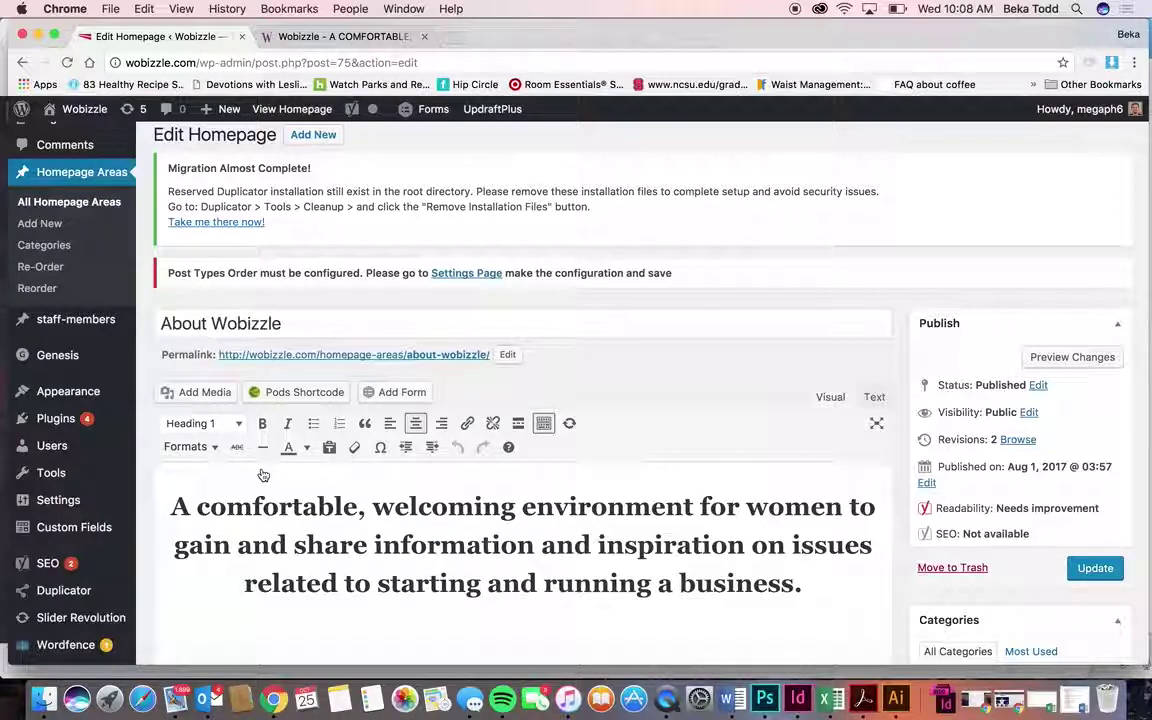
click(202, 423)
click(352, 545)
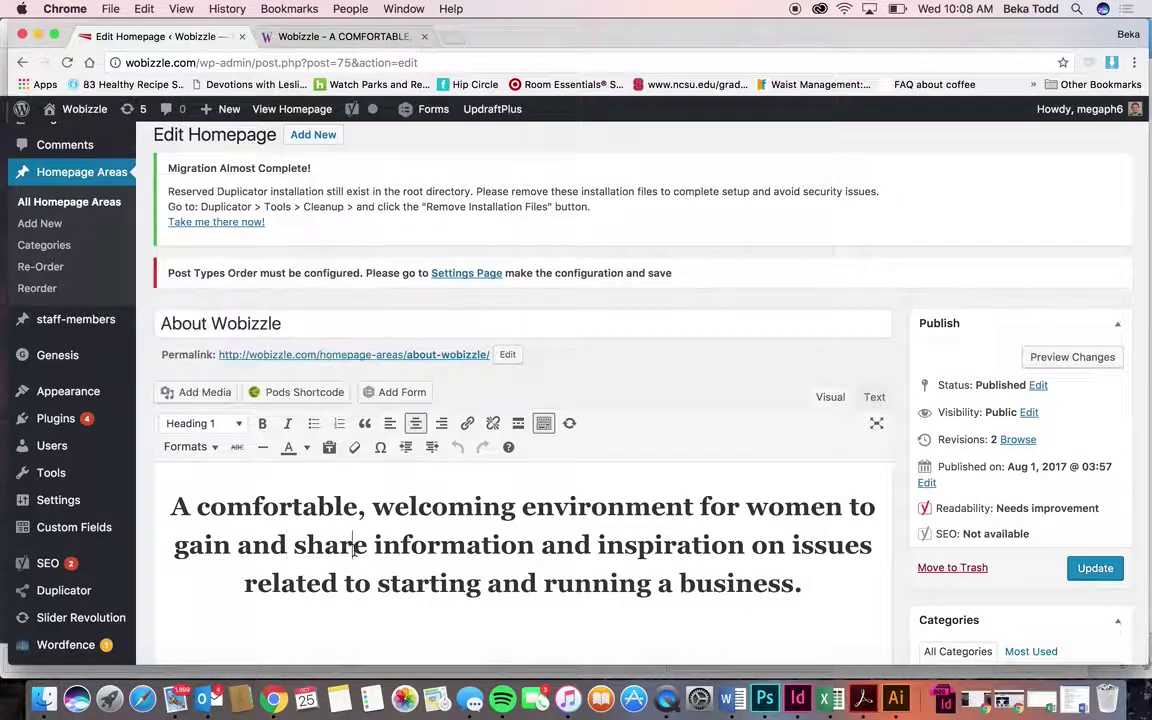
- Select the whole "A comfortable, welcoming environment" statement and show the text styling choices available for it
scroll(424, 480, down, 5)
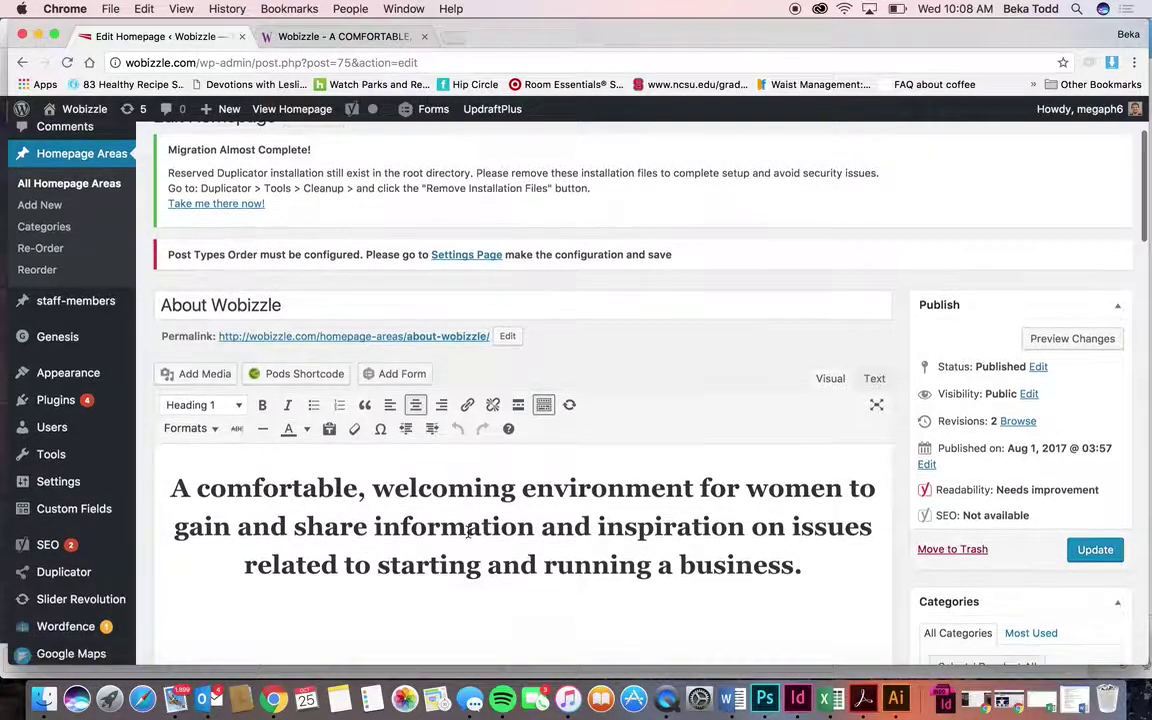
triple_click(424, 490)
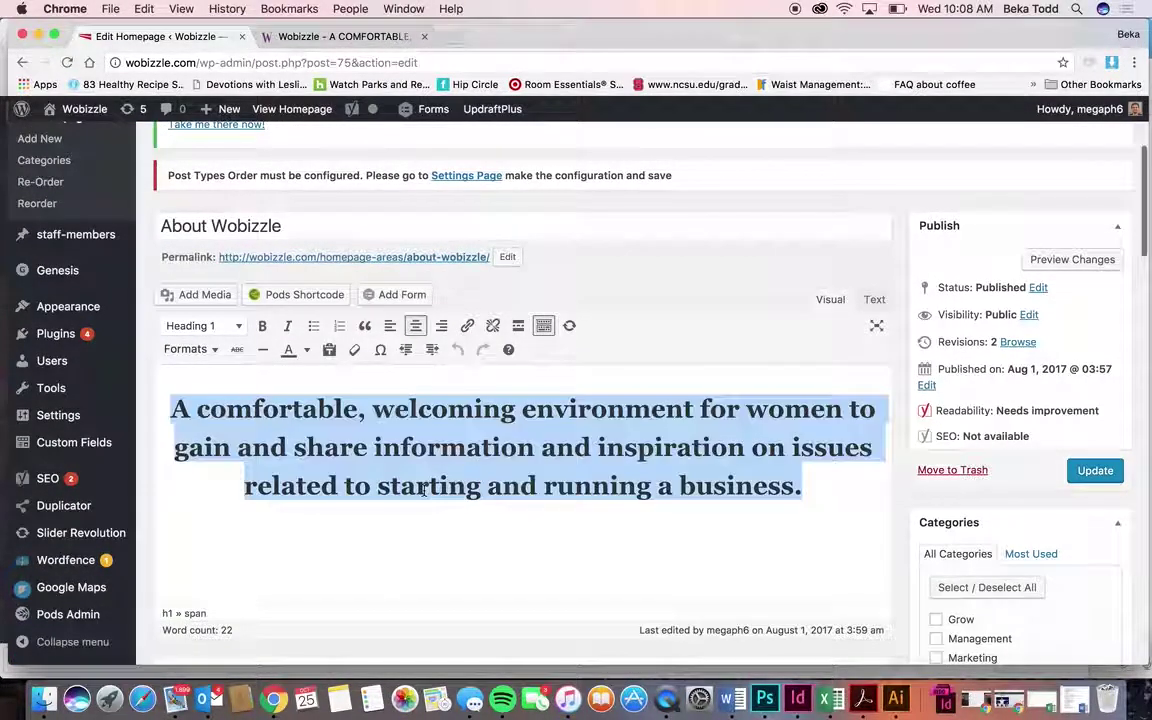
click(188, 350)
click(279, 410)
scroll(399, 443, down, 5)
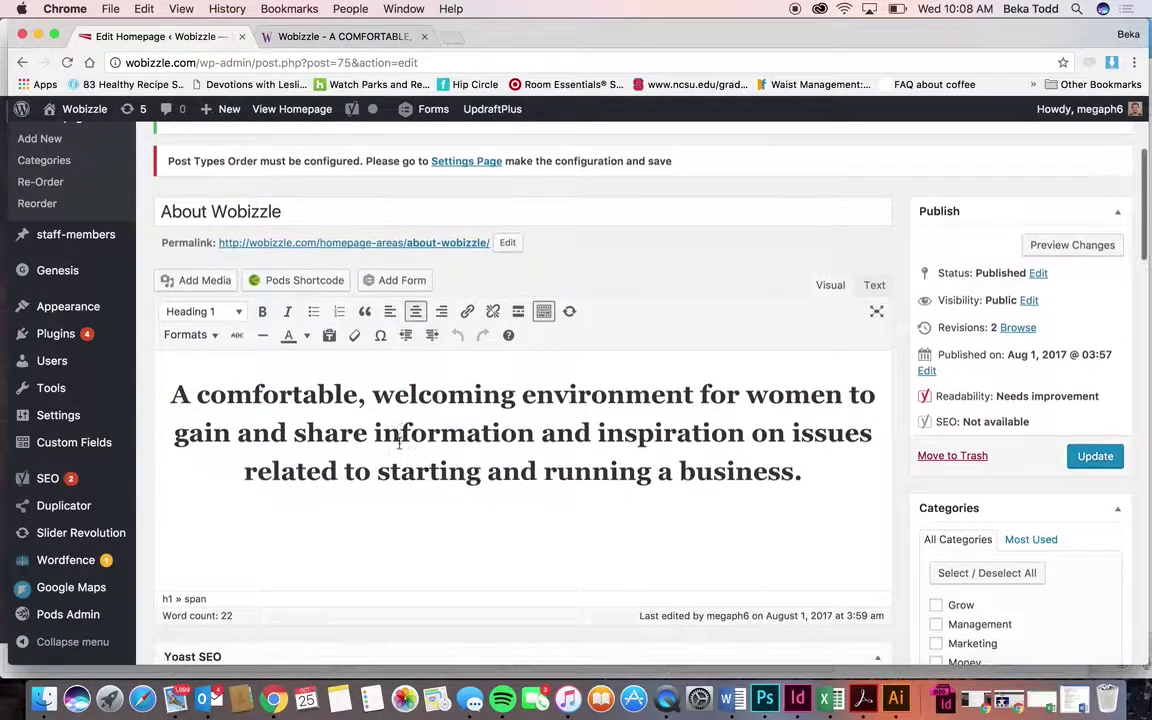
- Look through the area's SEO analysis and More Fields background settings, and compare them with the banner on the live homepage
scroll(399, 443, down, 15)
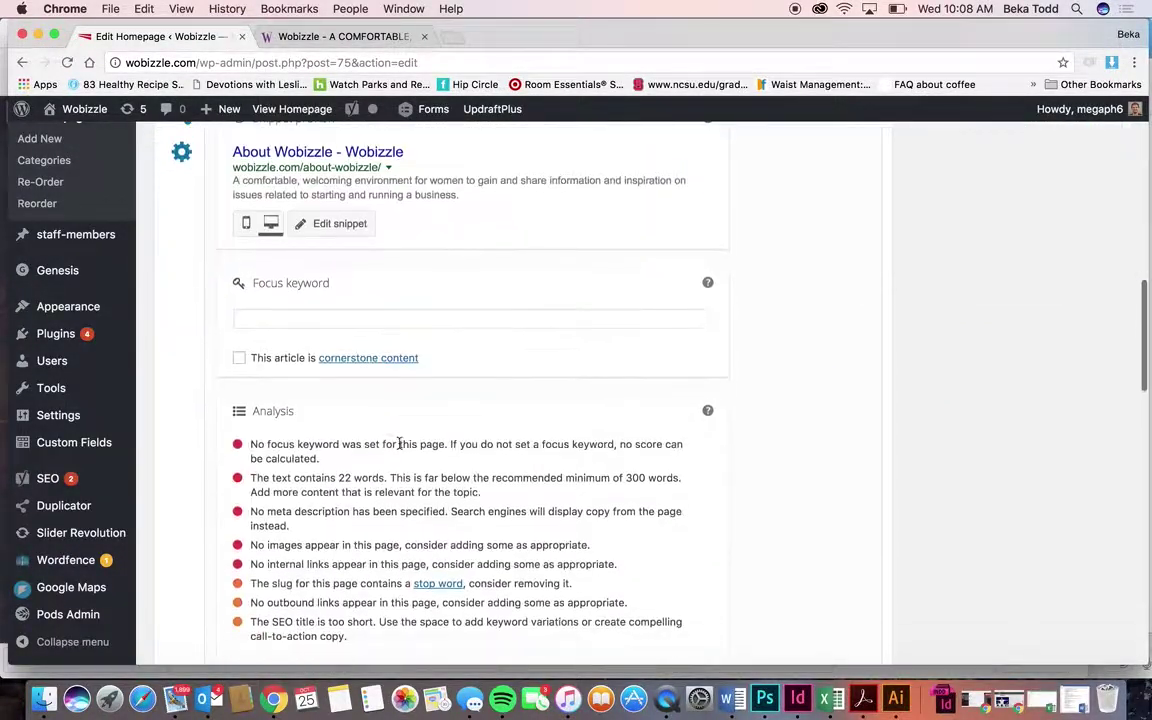
scroll(399, 443, down, 5)
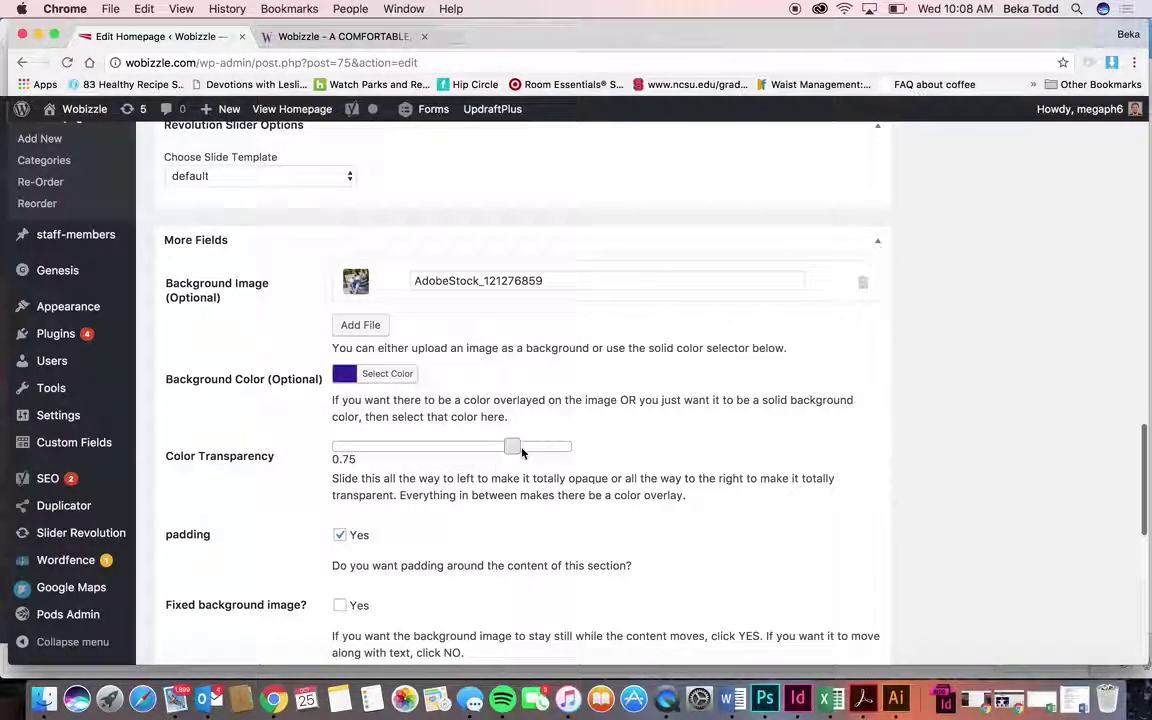
scroll(604, 481, down, 10)
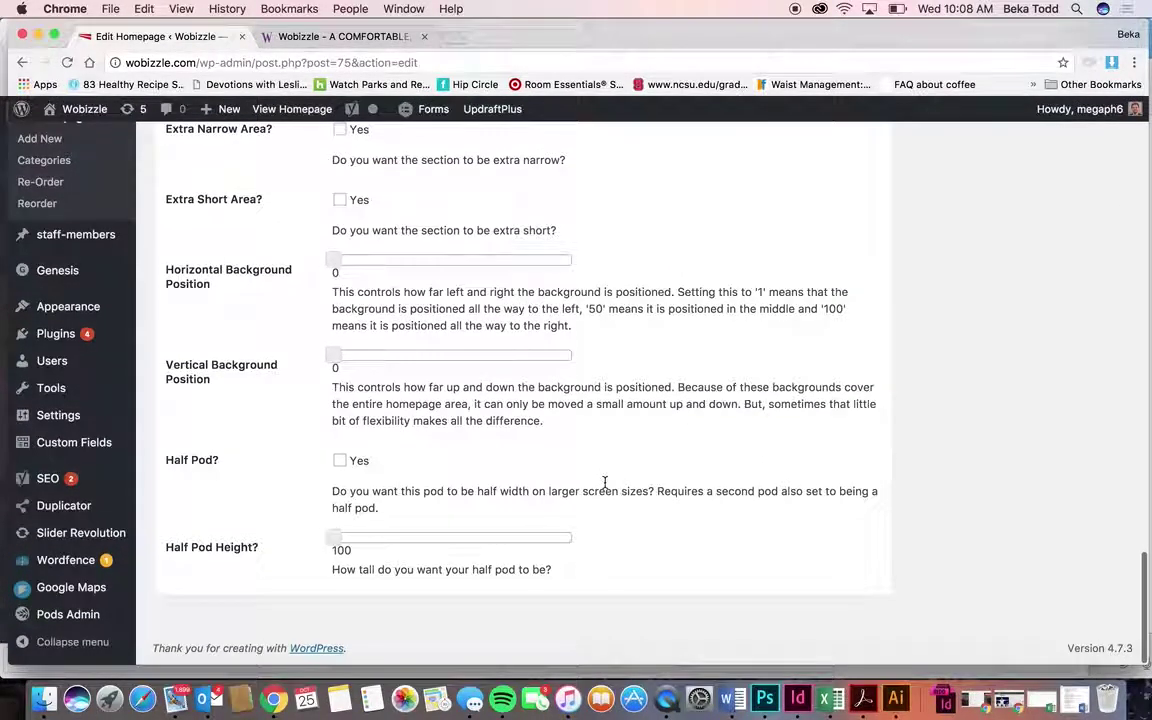
click(335, 36)
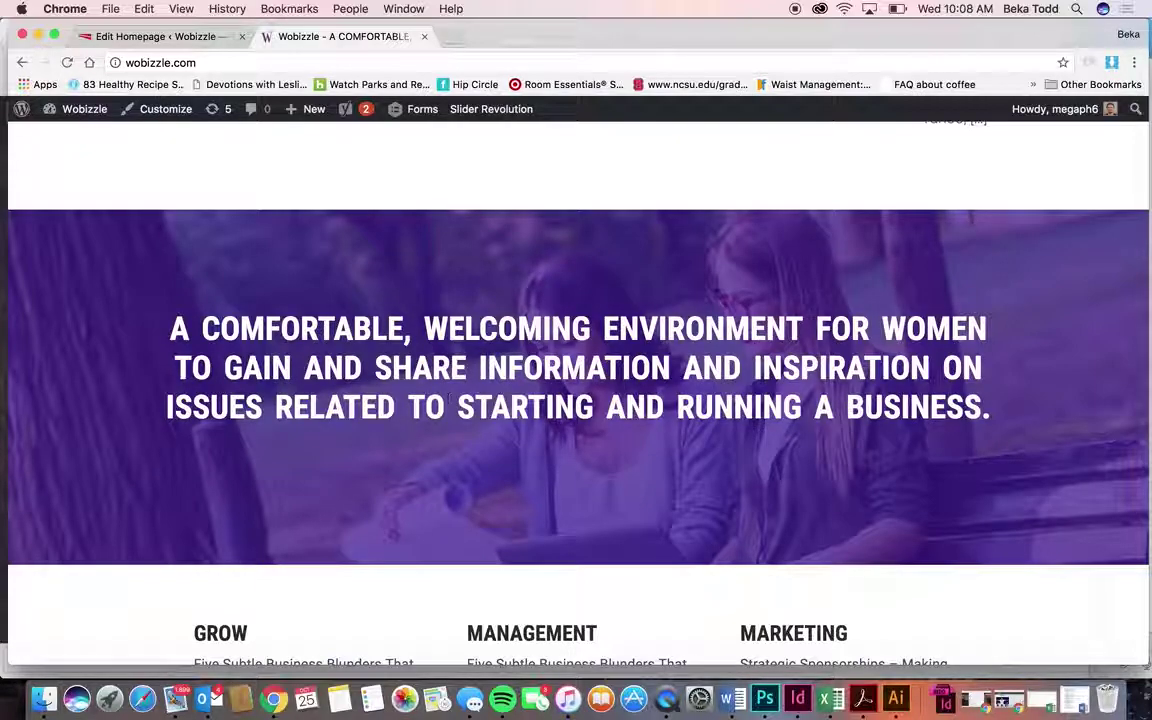
click(160, 36)
- Show the Background Color's editable hex code and the area's Update option, and check the banner again on the live homepage
scroll(376, 342, up, 15)
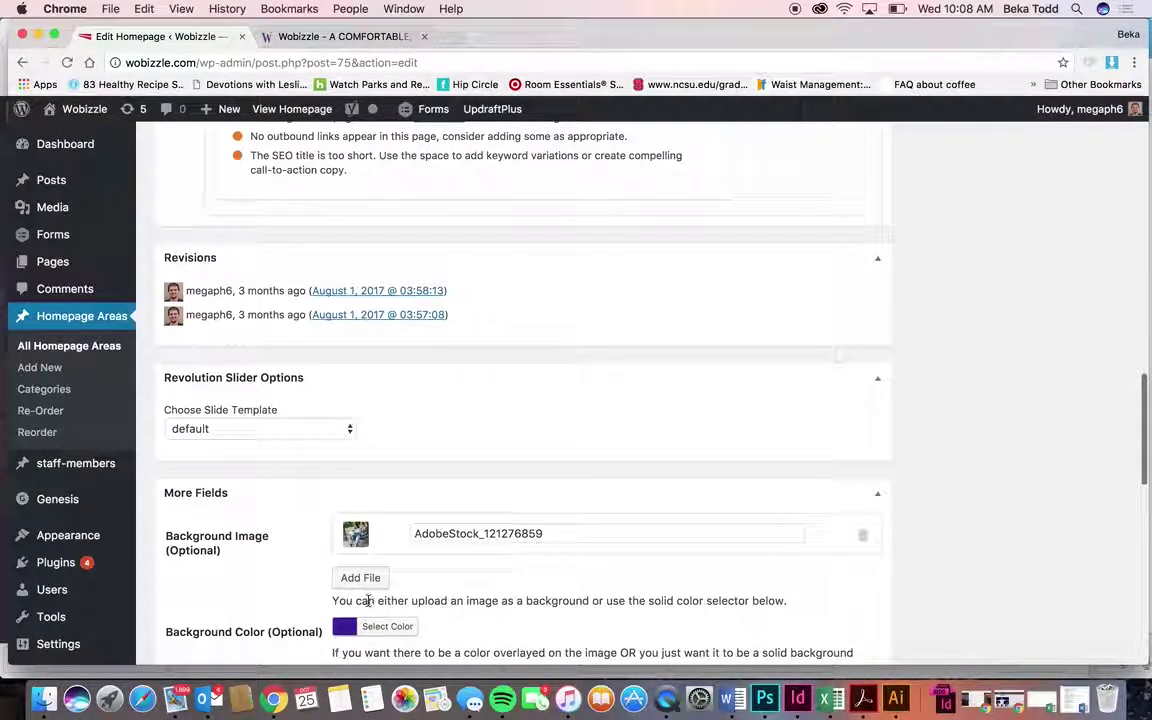
click(376, 630)
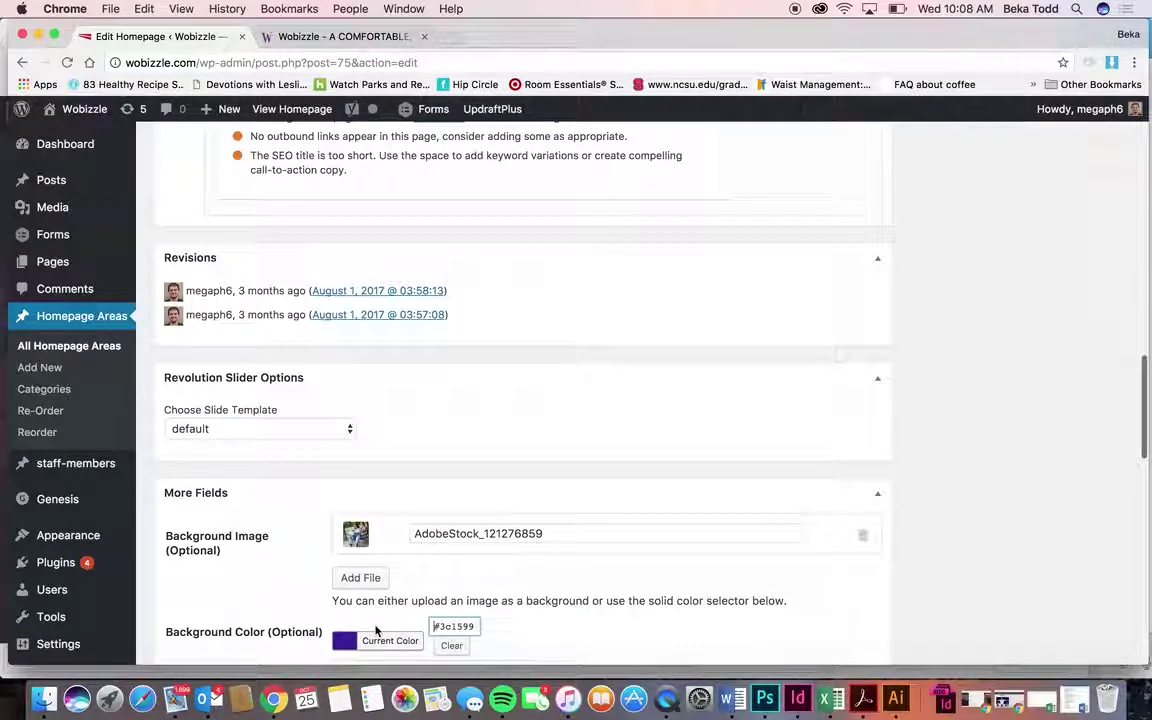
triple_click(450, 625)
triple_click(450, 625)
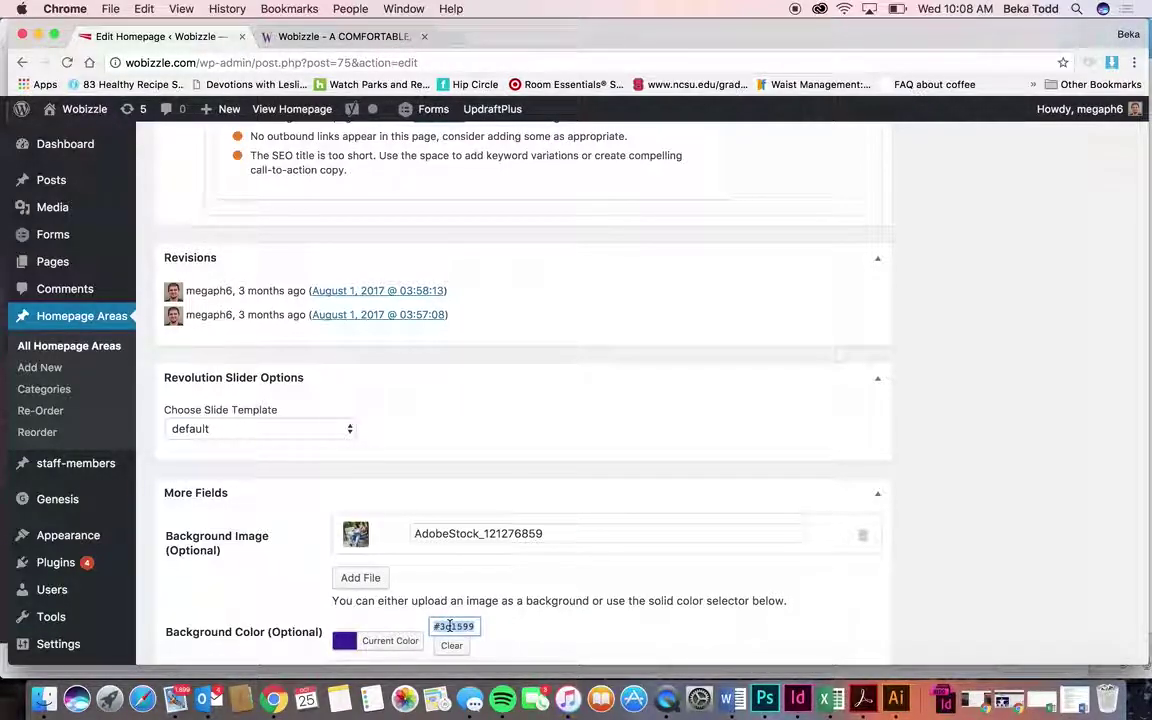
scroll(513, 642, up, 15)
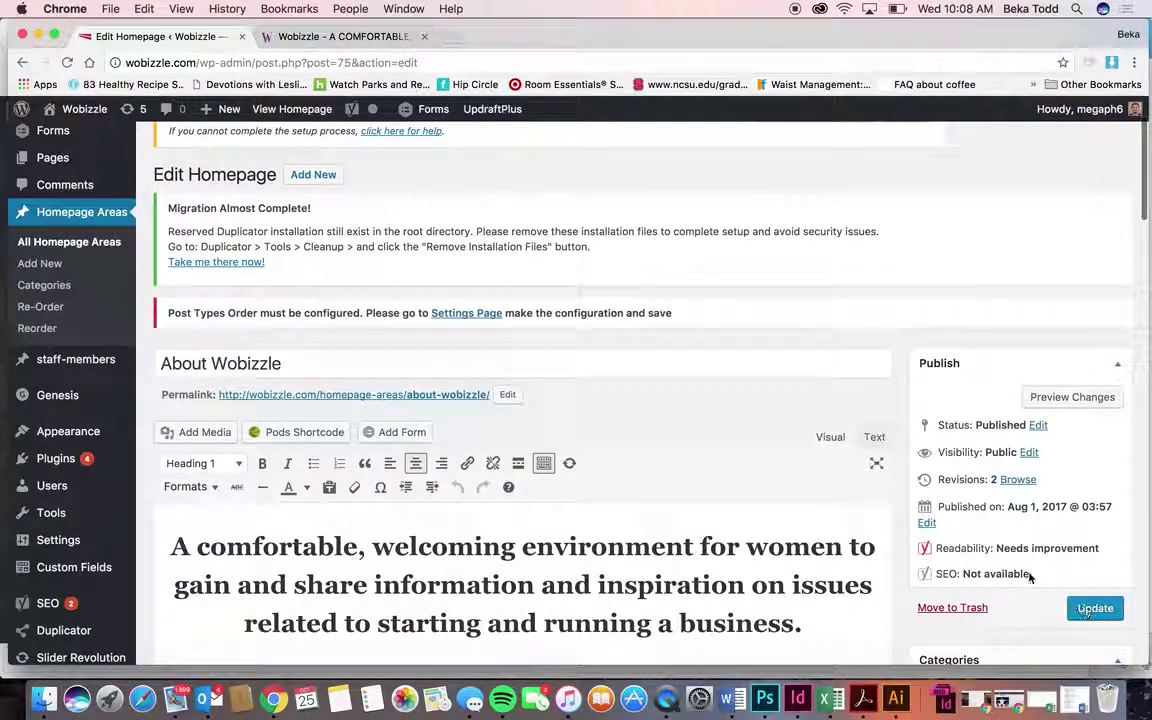
click(394, 37)
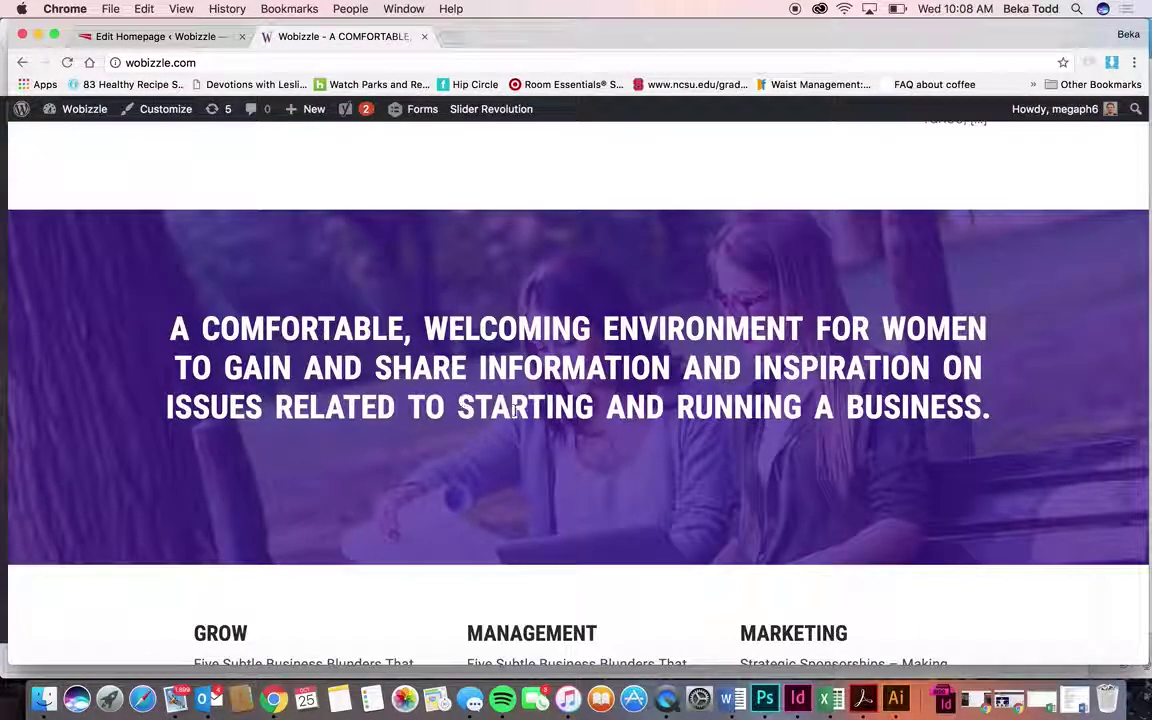
click(167, 36)
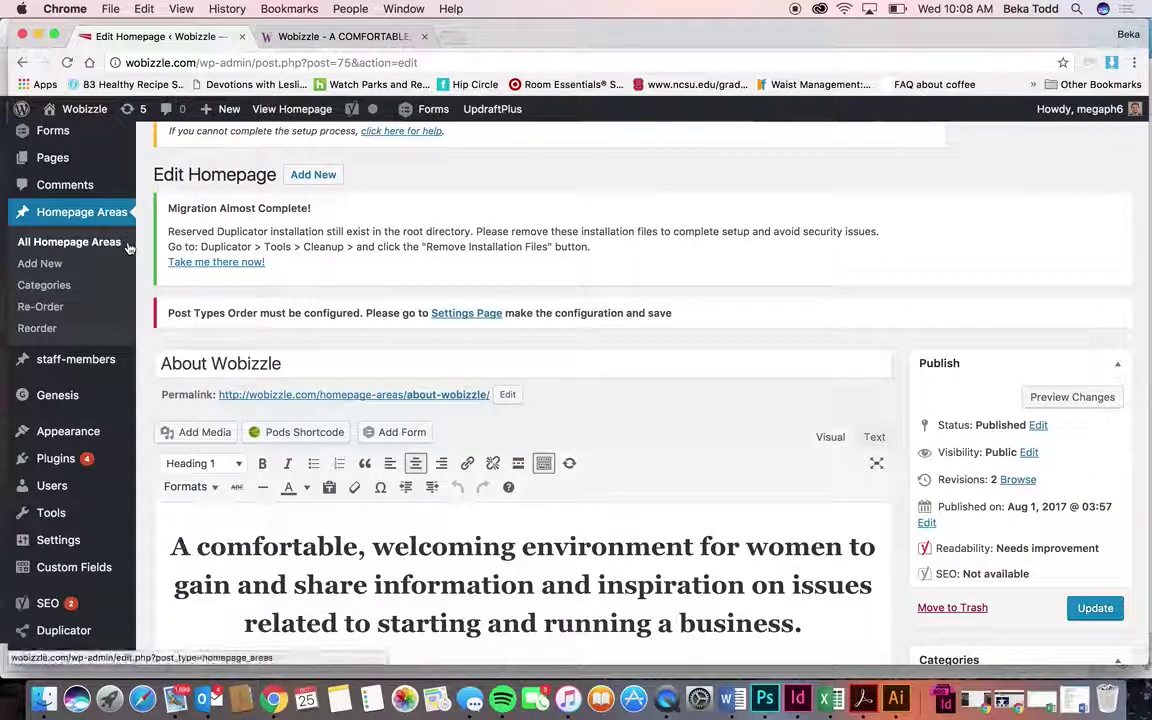
- Show the staff-members list and open the site's Widgets page
mouse_move(87, 362)
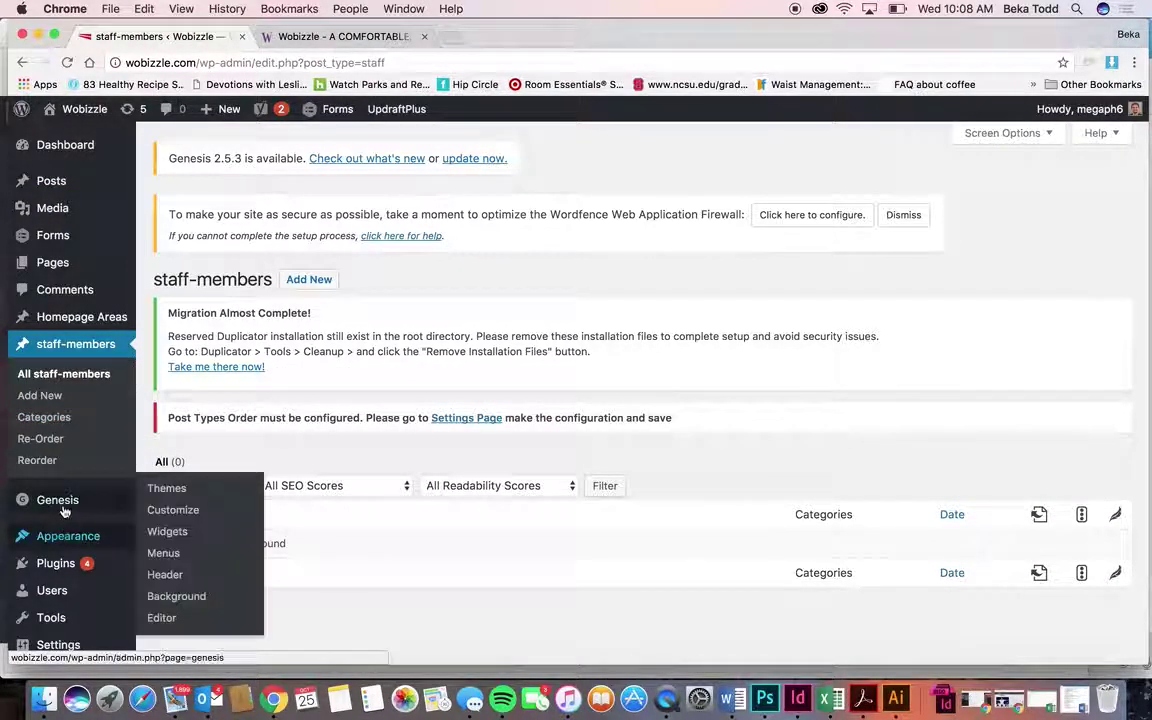
scroll(64, 508, down, 5)
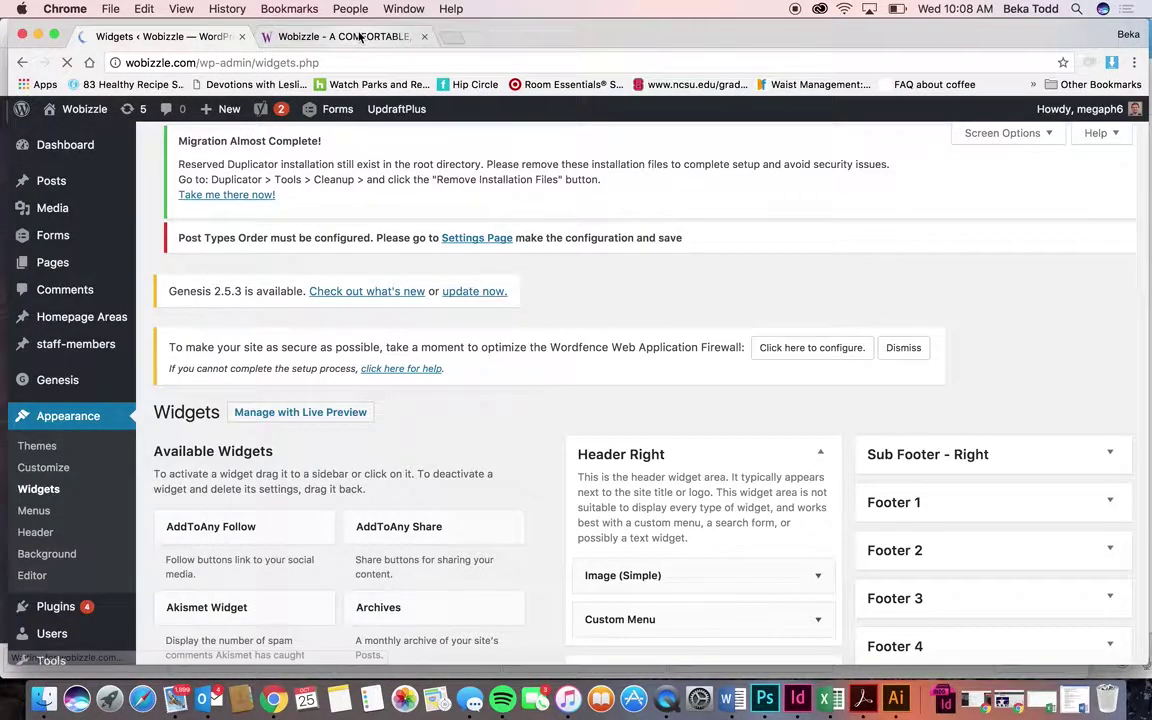
- View the header of the live homepage and return to the Header Right area on the Widgets page
key(ctrl+Tab)
scroll(617, 283, up, 10)
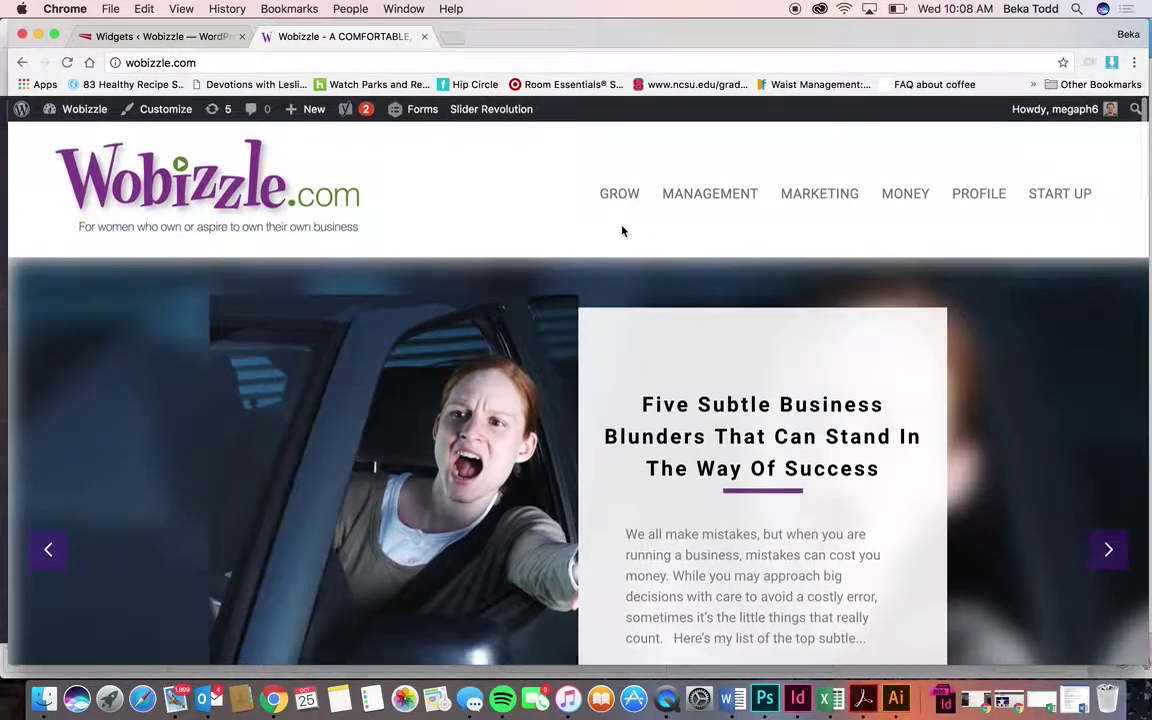
click(178, 40)
scroll(689, 437, down, 5)
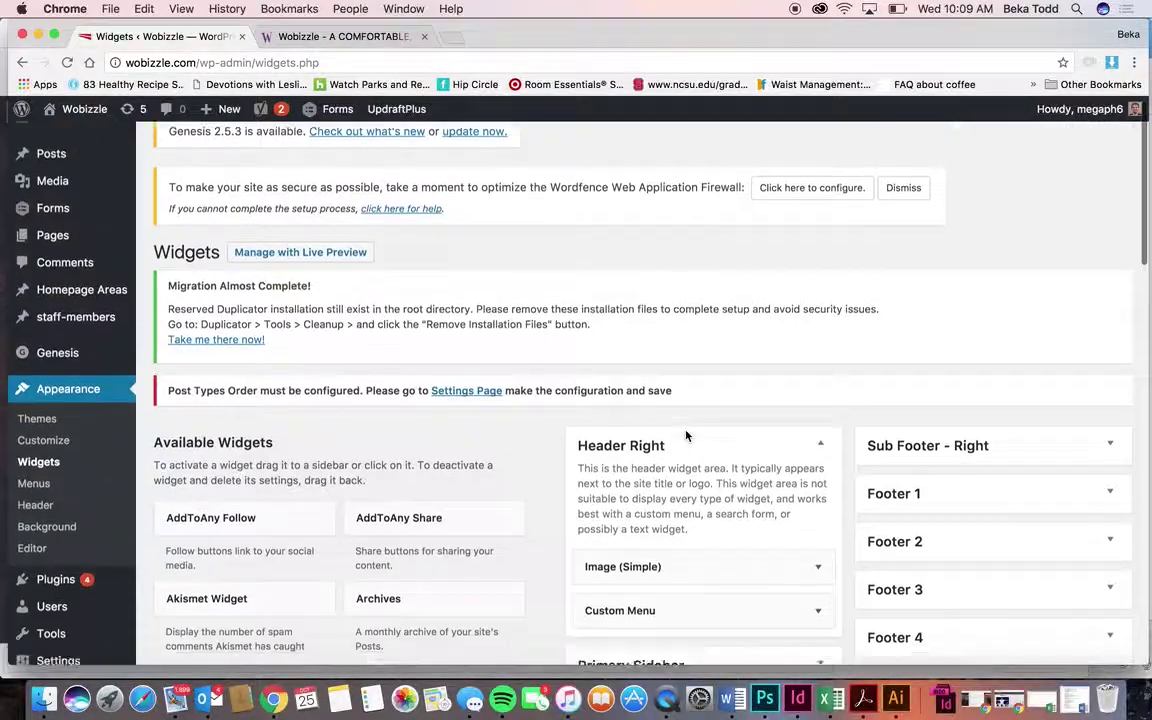
- Look over the settings of Header Right's Image (Simple) and Custom Menu widgets, collapsing each one again
click(818, 345)
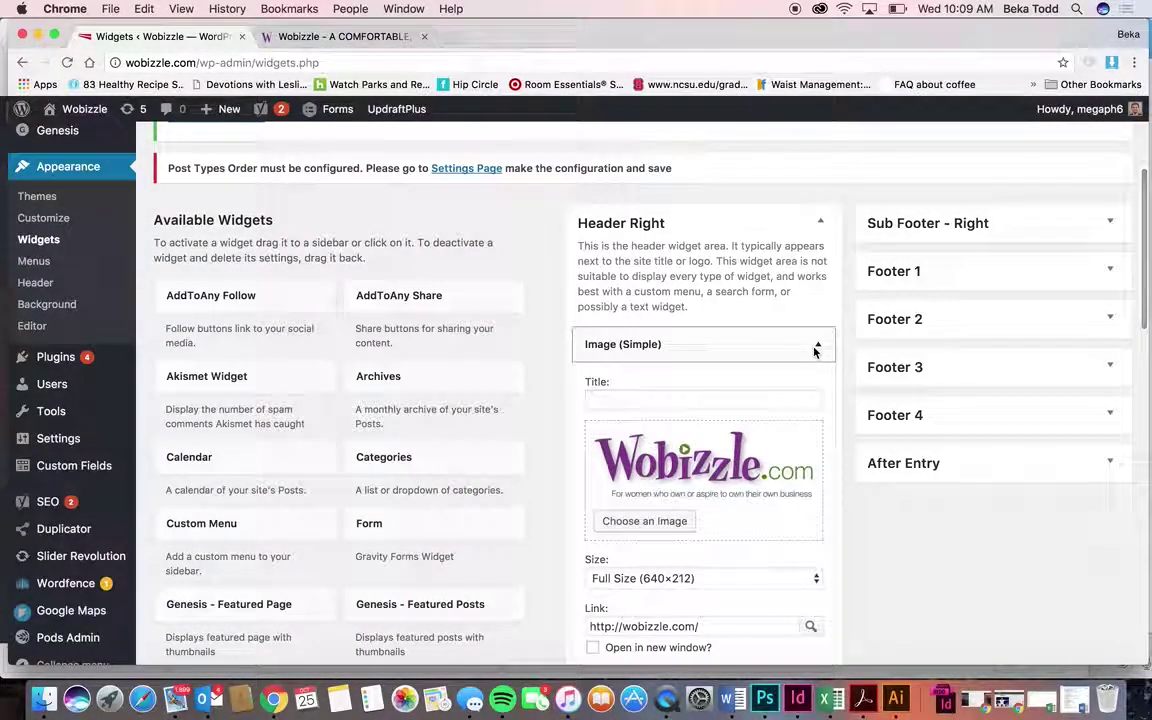
scroll(757, 490, down, 2)
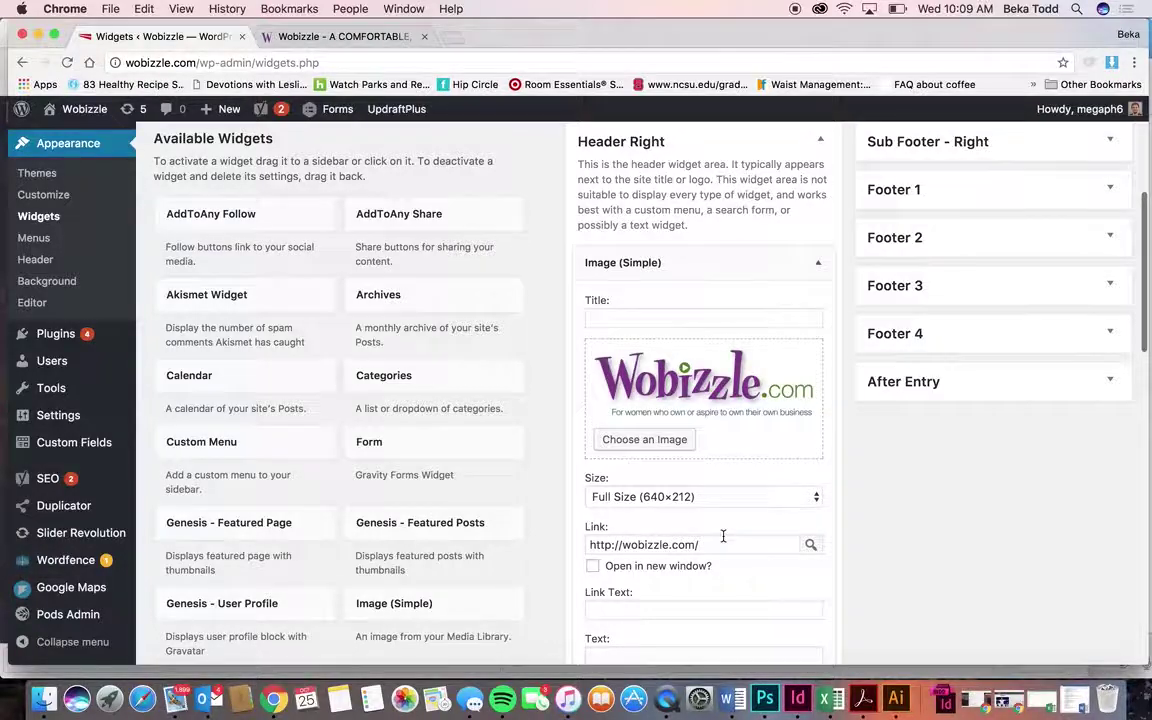
scroll(724, 537, down, 2)
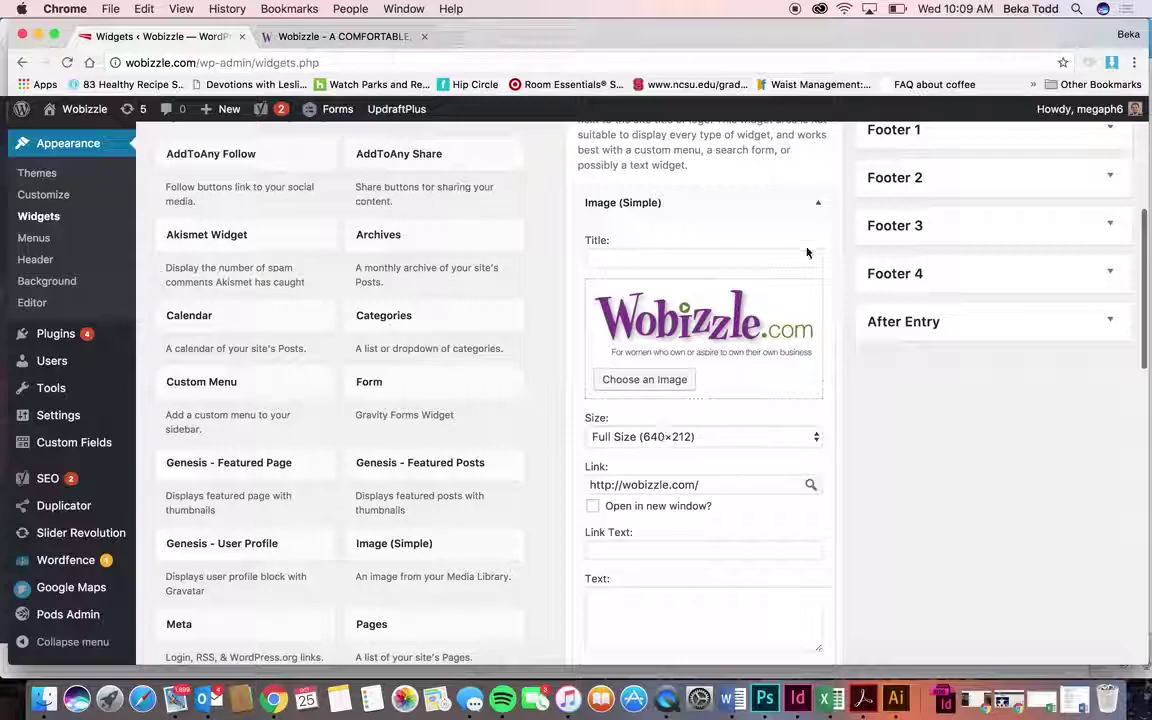
click(819, 204)
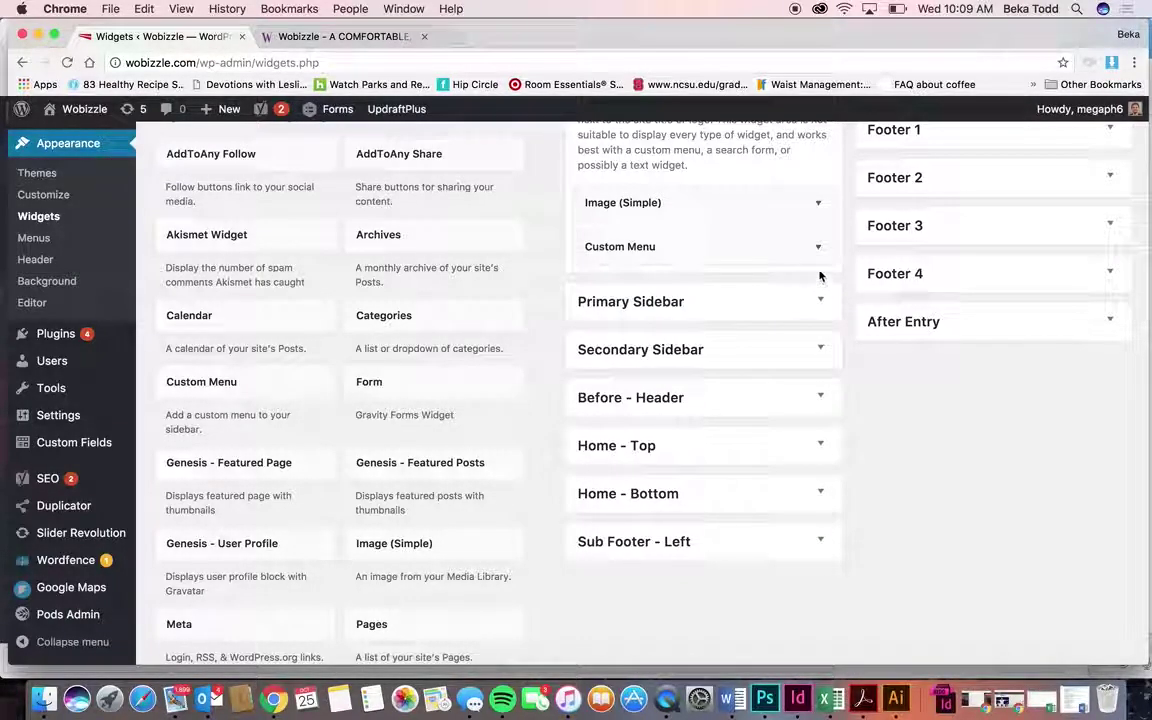
click(818, 247)
click(818, 247)
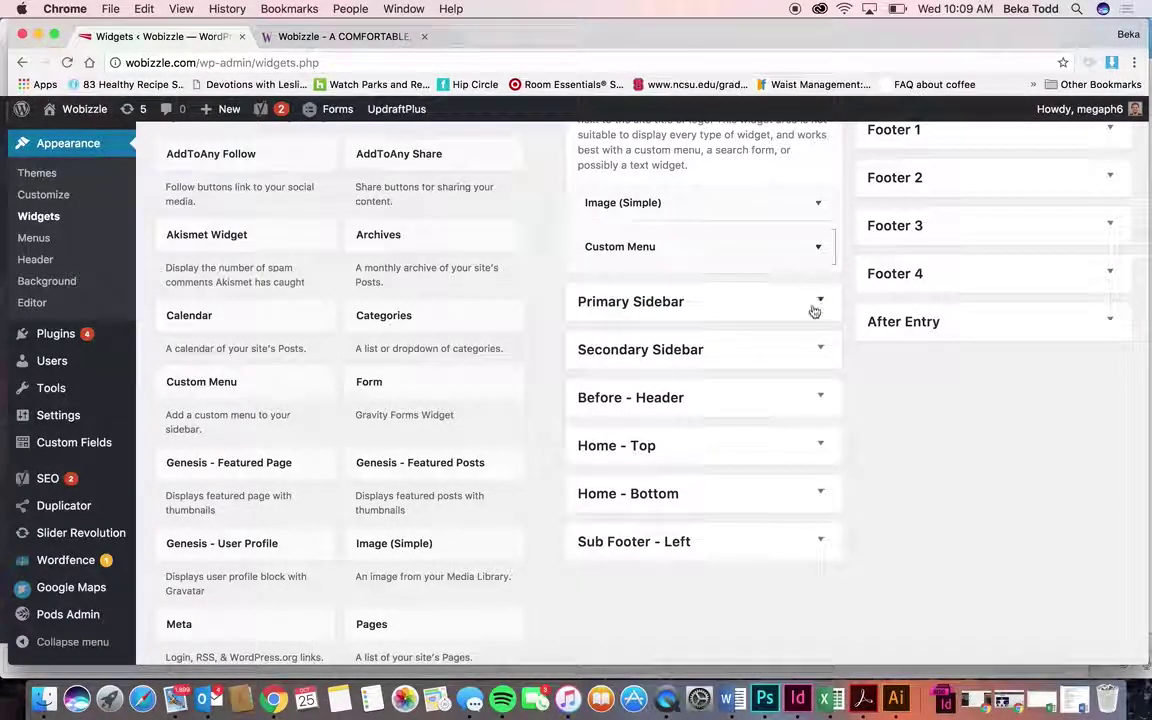
- Expand the Primary Sidebar area and examine the image, size and link settings of its Image (Simple) widget
click(814, 303)
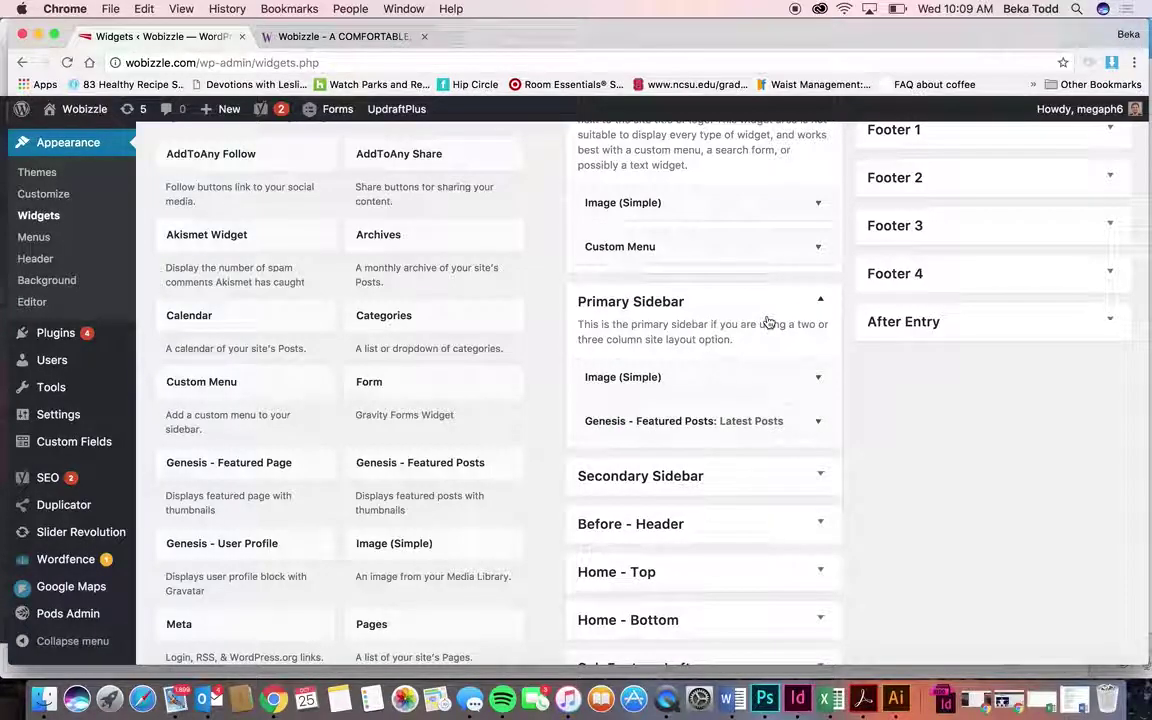
click(818, 377)
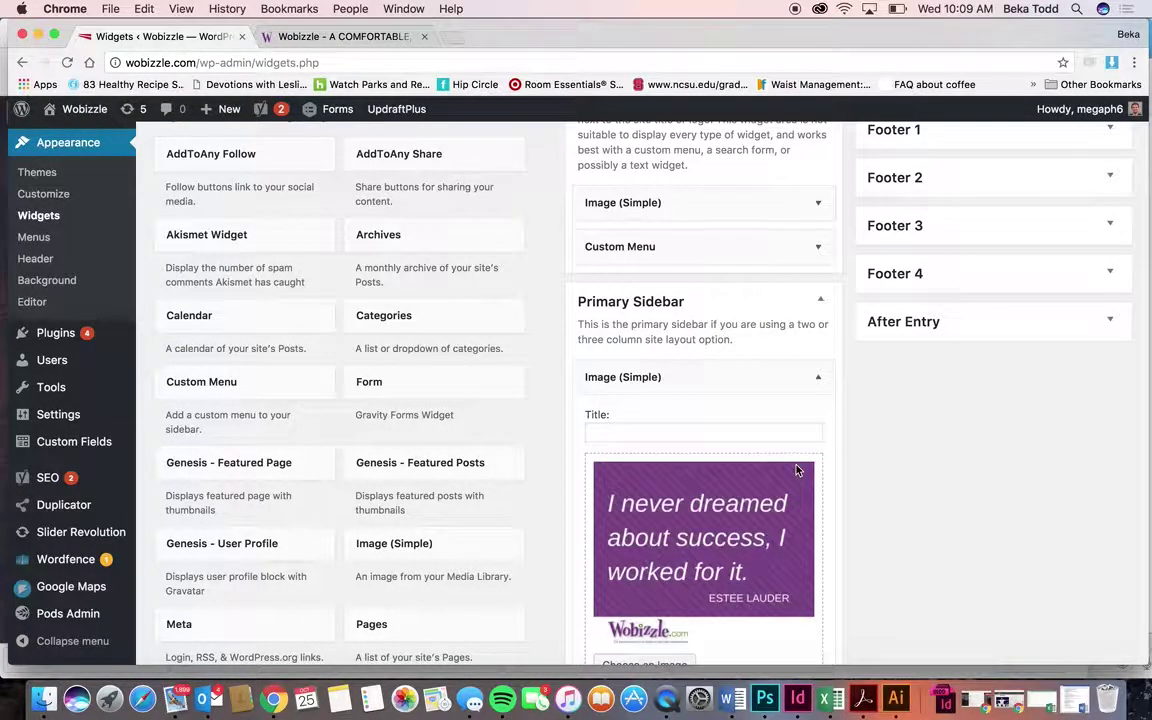
scroll(797, 470, down, 5)
scroll(797, 470, down, 4)
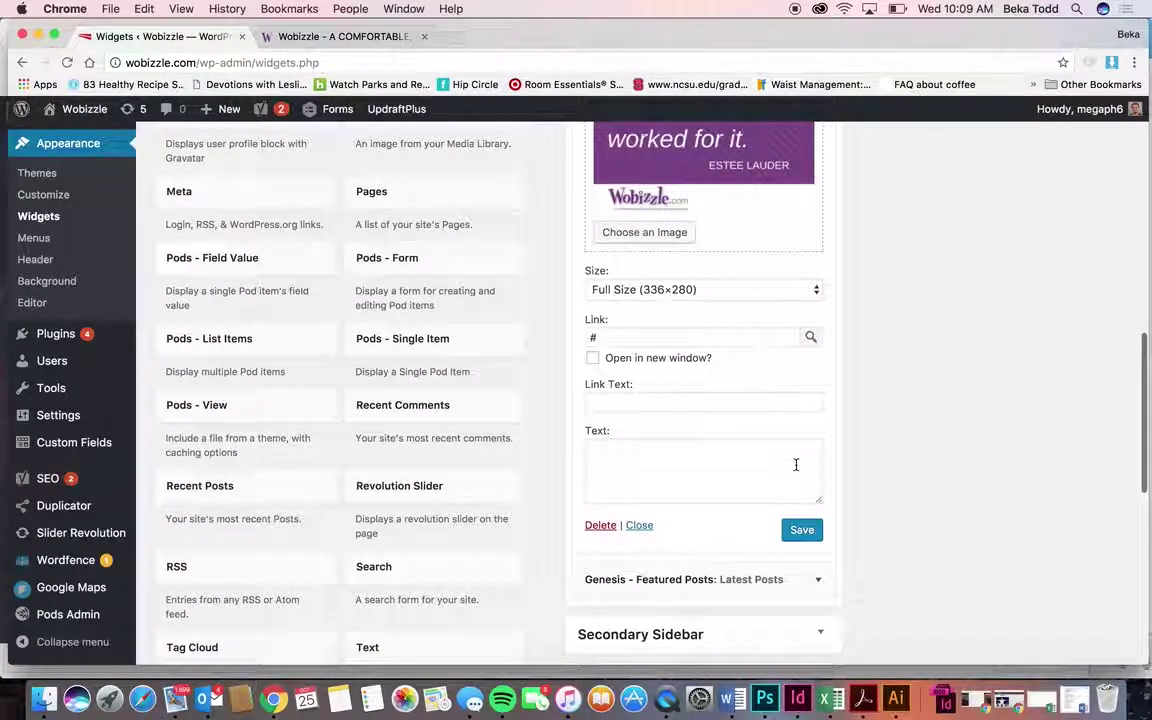
- Expand the Primary Sidebar's Genesis - Featured Posts widget and look over its "Latest Posts" settings
click(822, 576)
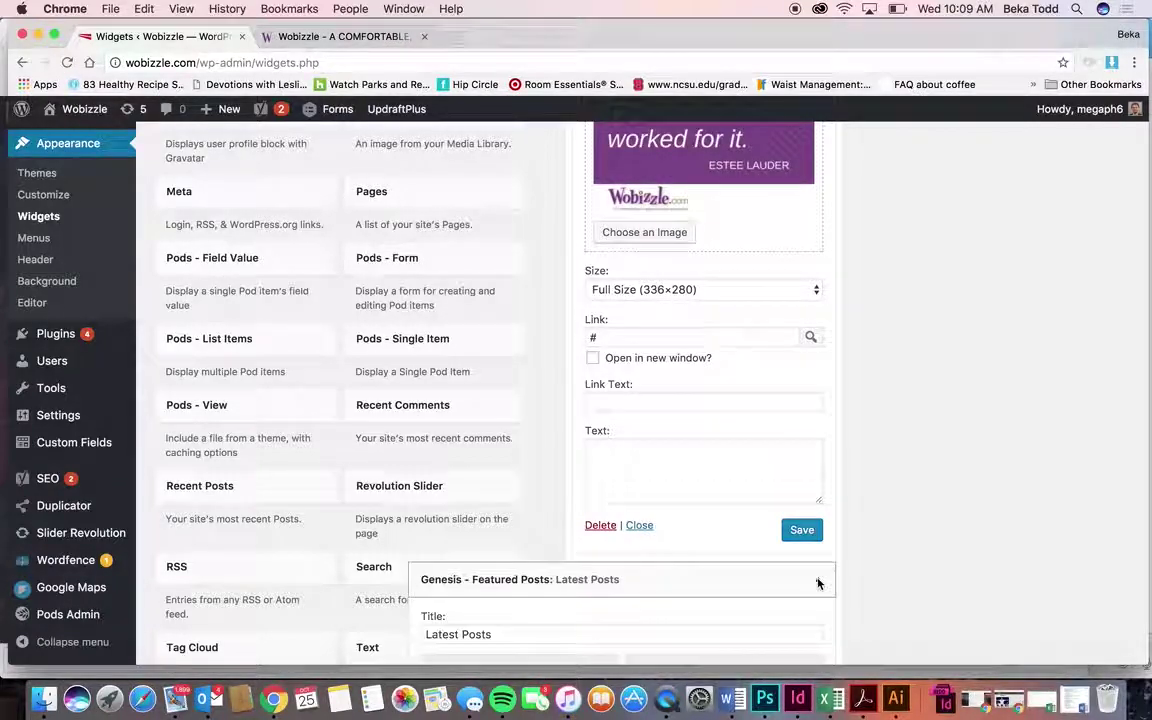
scroll(818, 584, down, 5)
scroll(818, 584, down, 3)
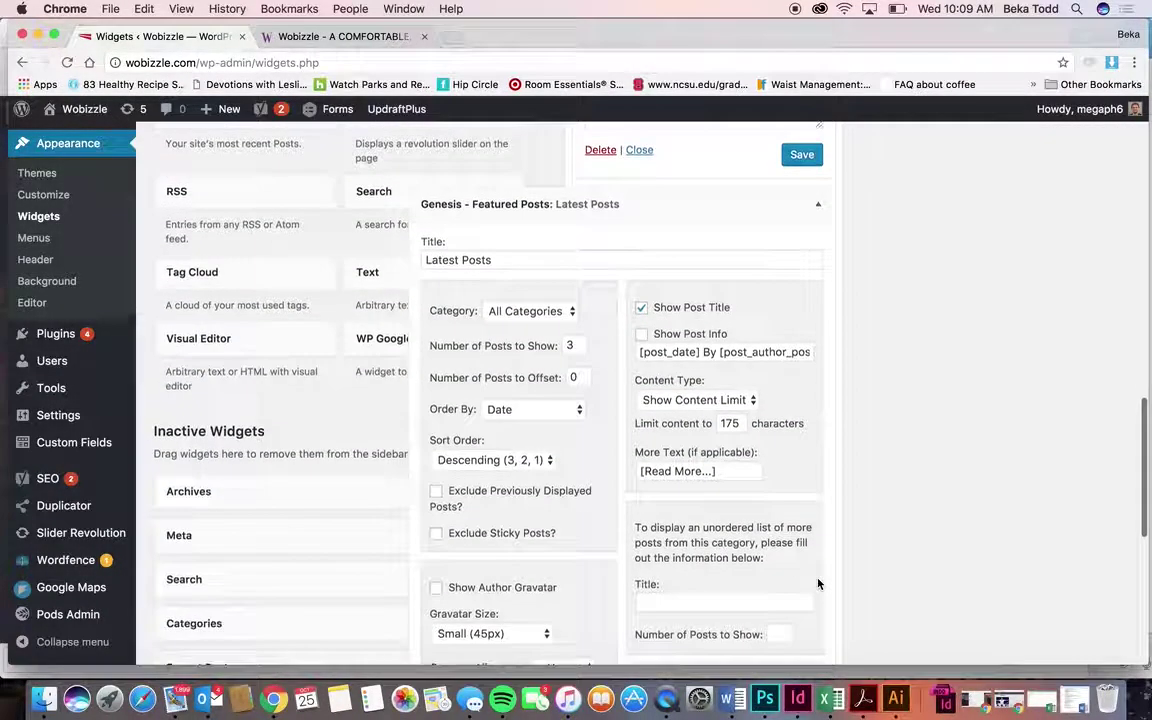
- Open the Management category page on the live site and view its sidebar quote image and Latest Posts section
click(340, 36)
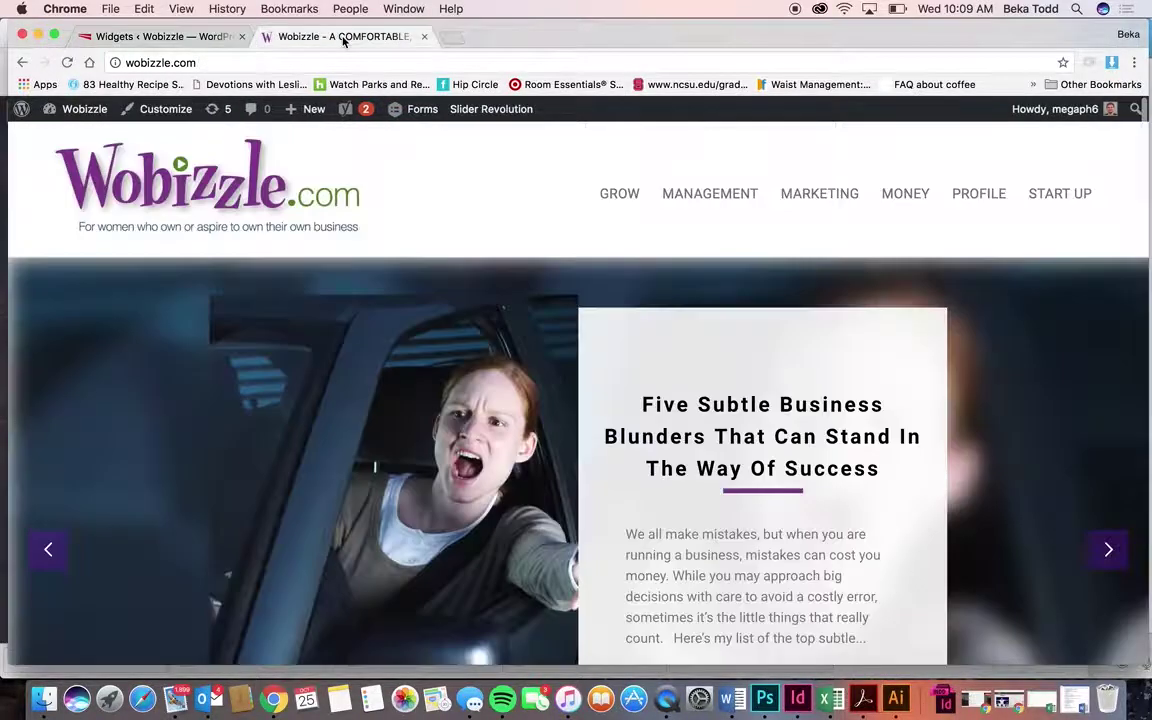
scroll(673, 376, down, 6)
scroll(673, 376, up, 6)
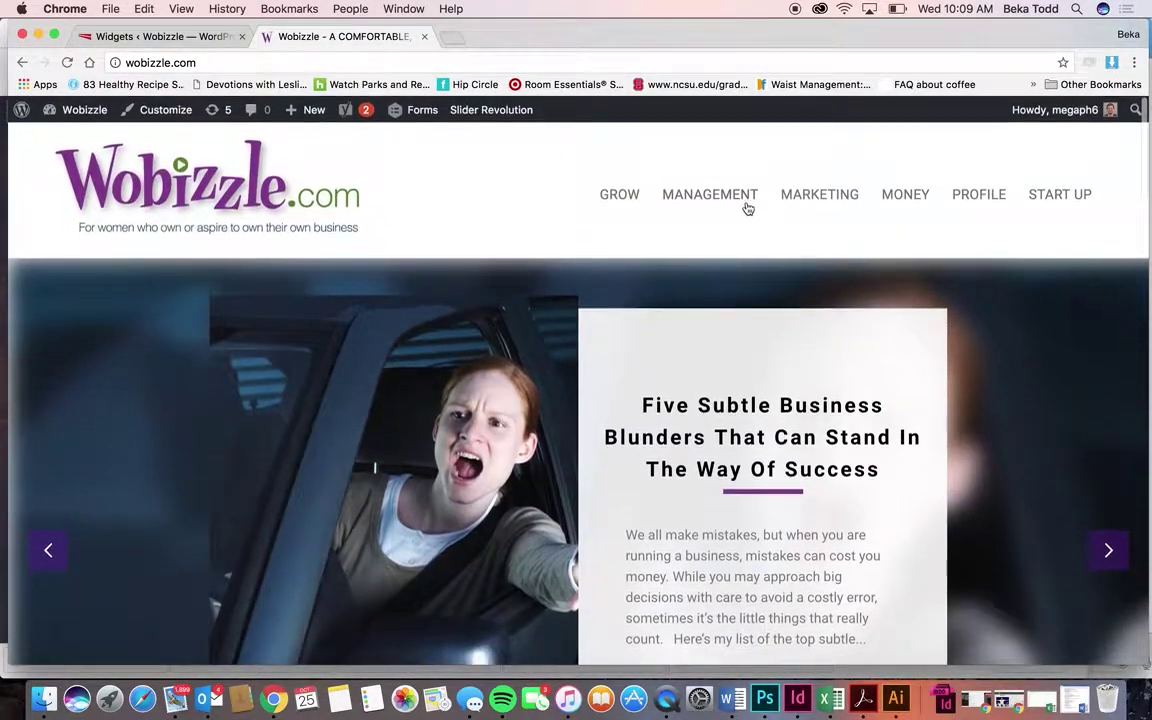
click(743, 205)
scroll(960, 290, down, 5)
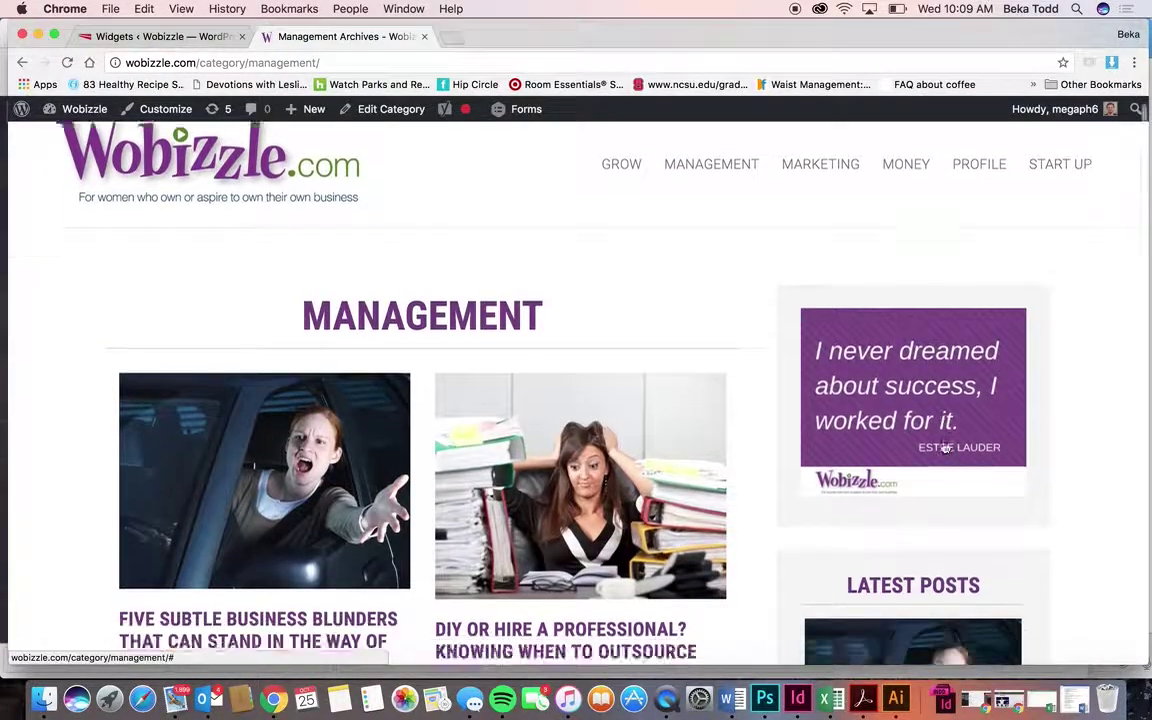
scroll(990, 495, down, 7)
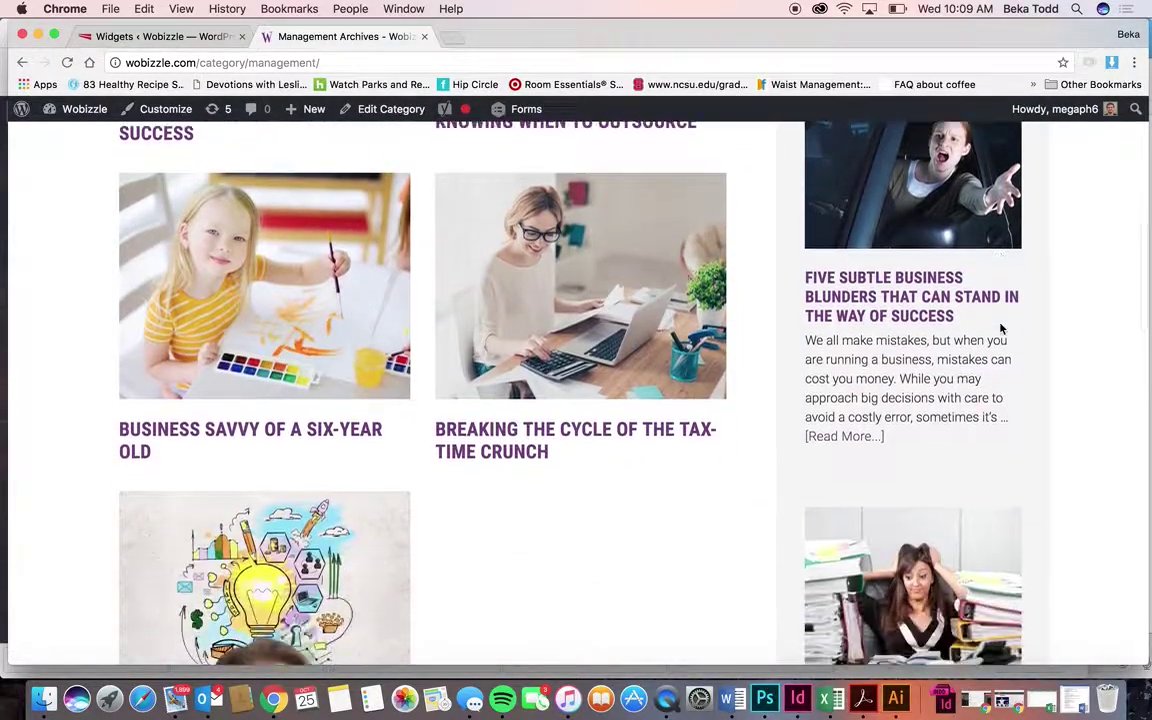
scroll(888, 383, up, 12)
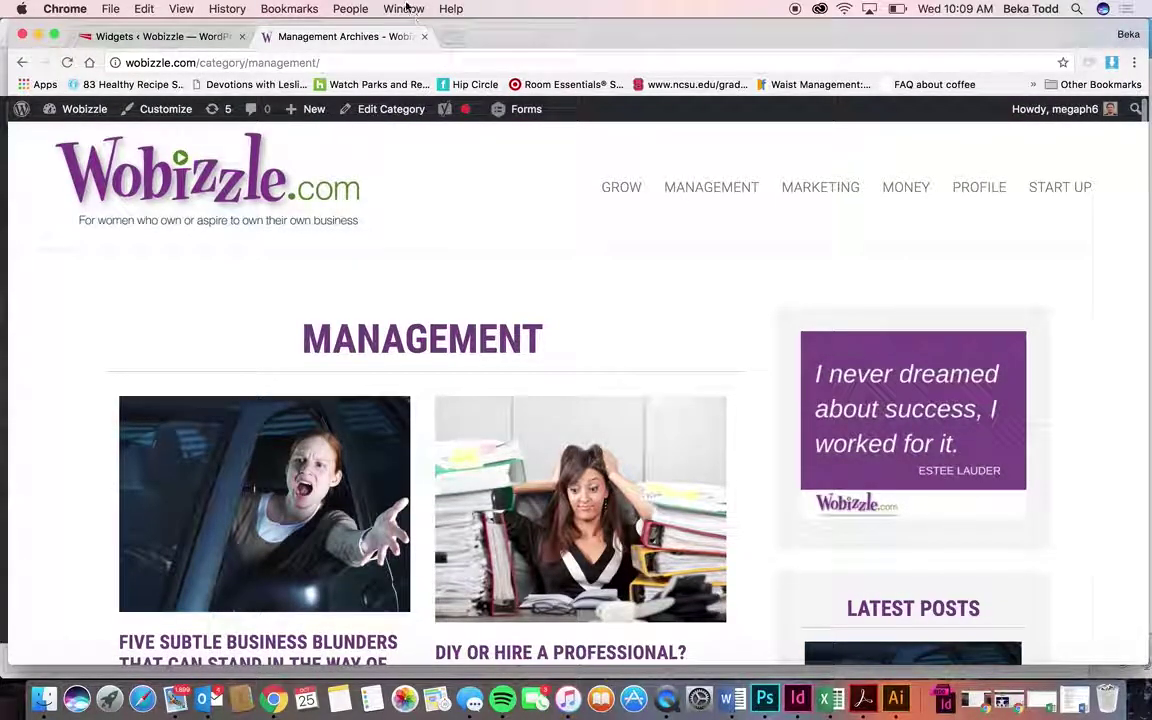
- Return to the Widgets page and open the image chooser of the Primary Sidebar's Image (Simple) widget, closing it without changes
click(190, 40)
scroll(592, 418, up, 10)
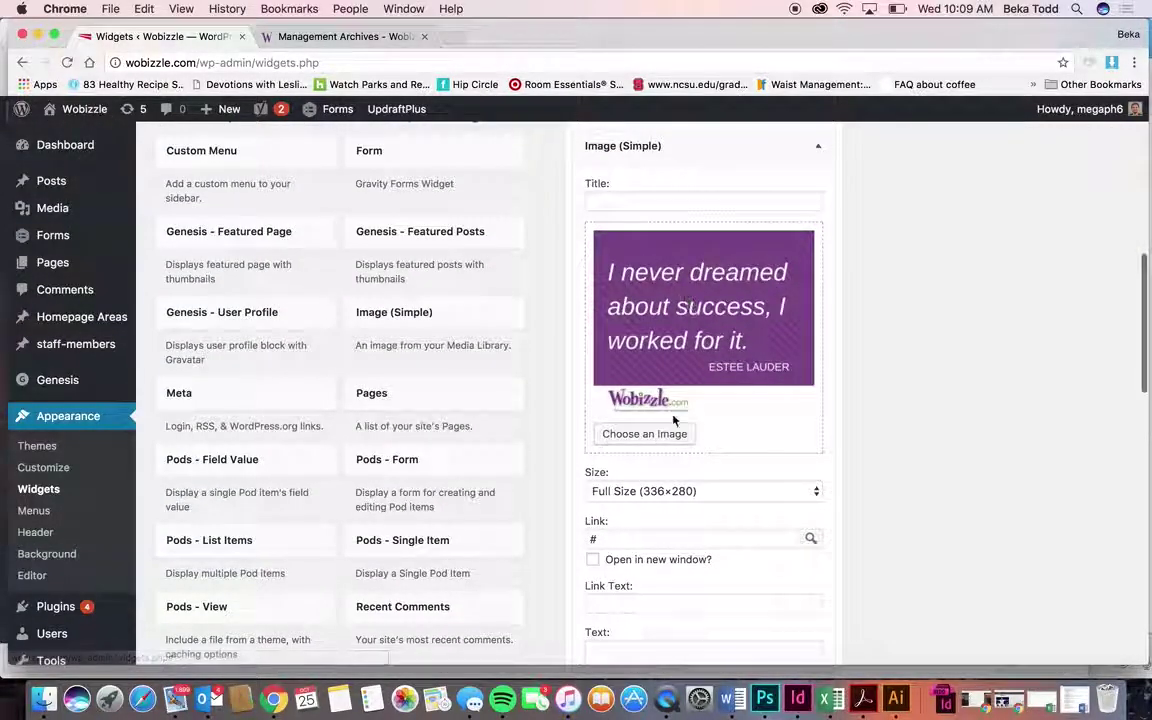
click(675, 433)
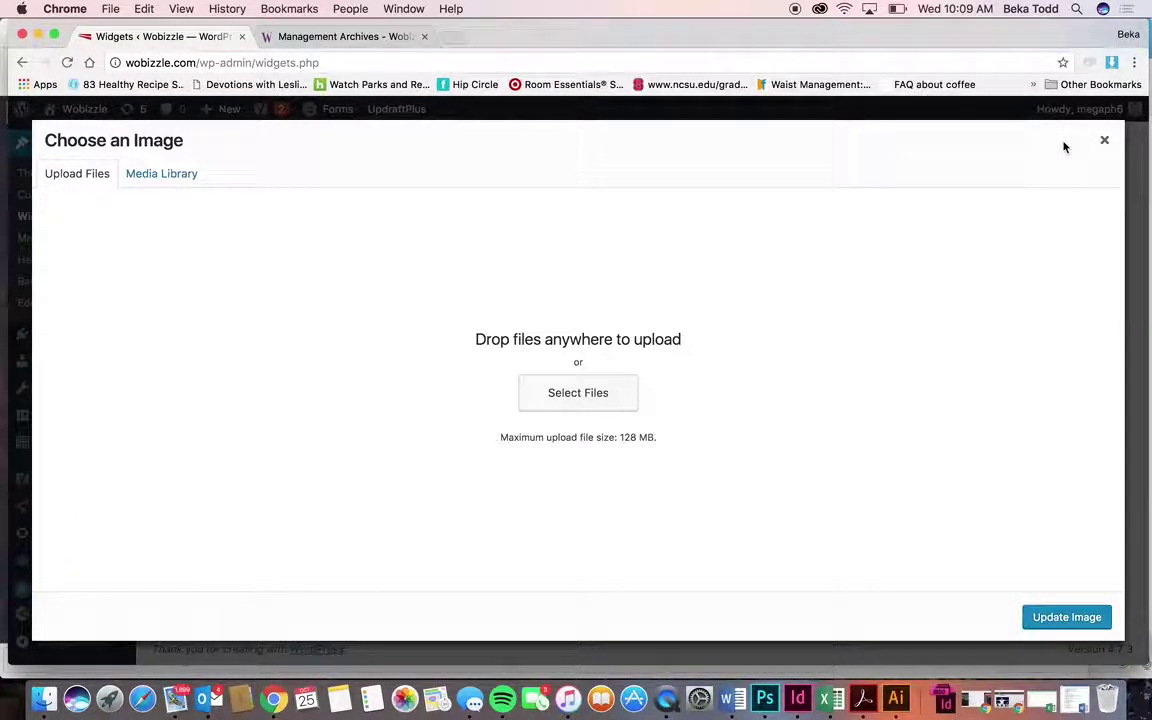
key(Escape)
scroll(620, 307, down, 5)
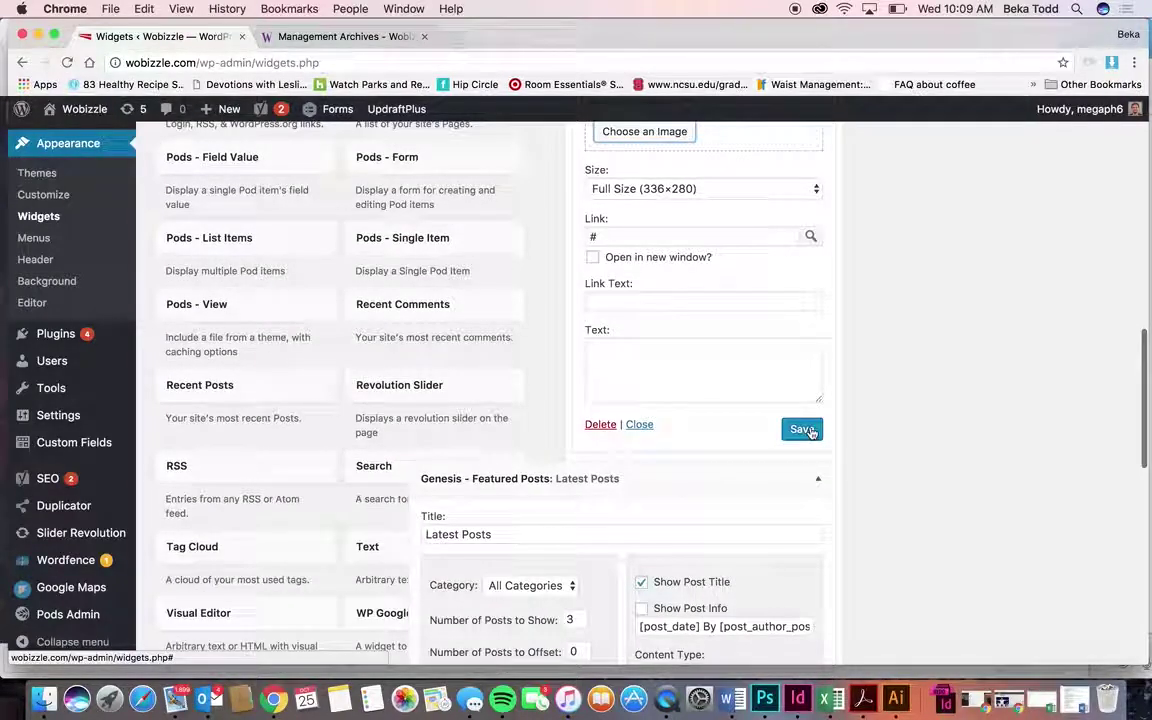
- Review the settings of the Primary Sidebar's Latest Posts widget and collapse it
scroll(806, 524, down, 5)
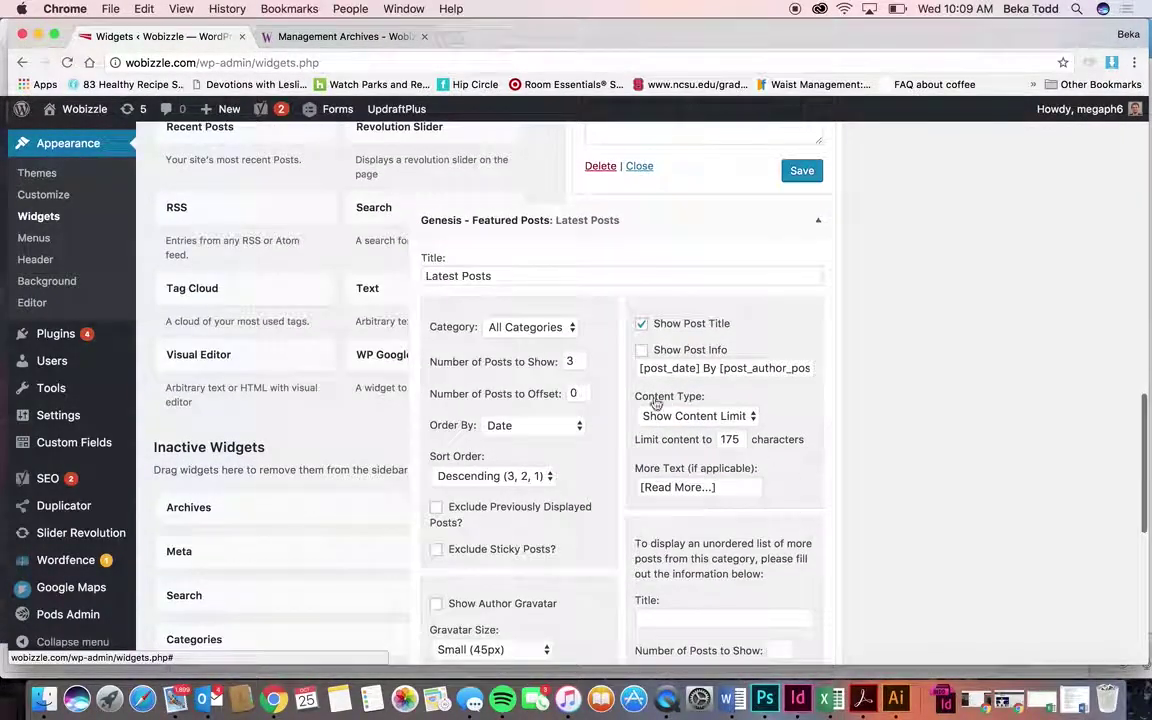
scroll(486, 467, down, 5)
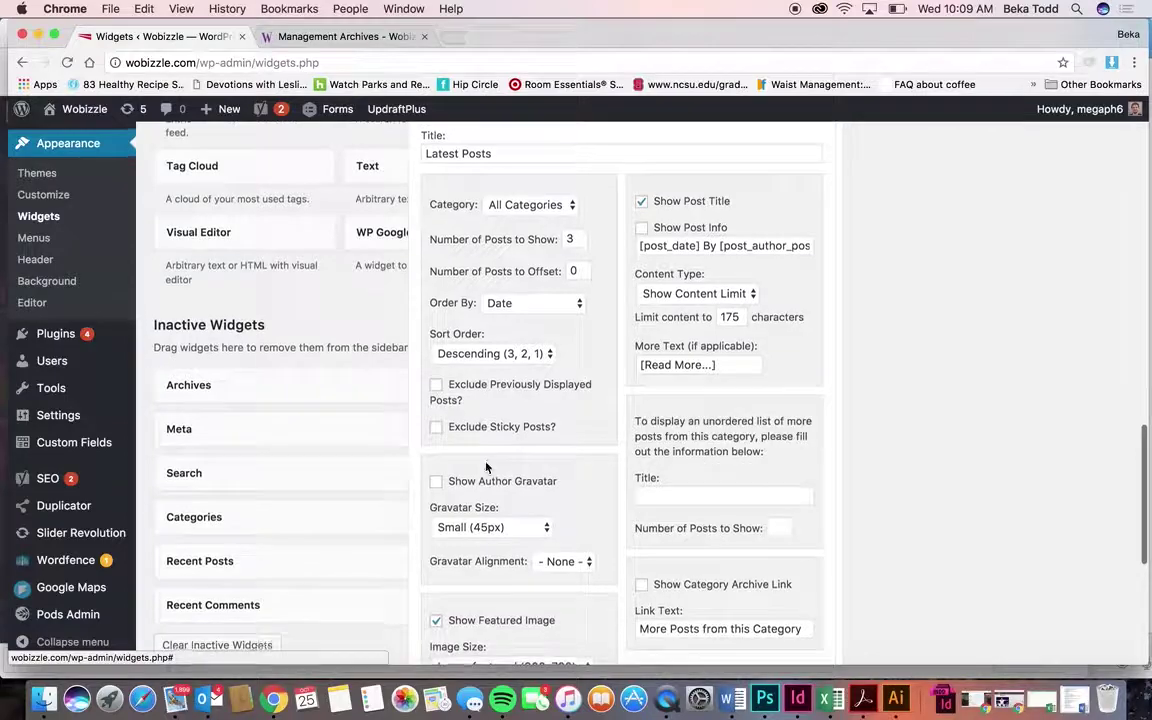
scroll(486, 467, up, 5)
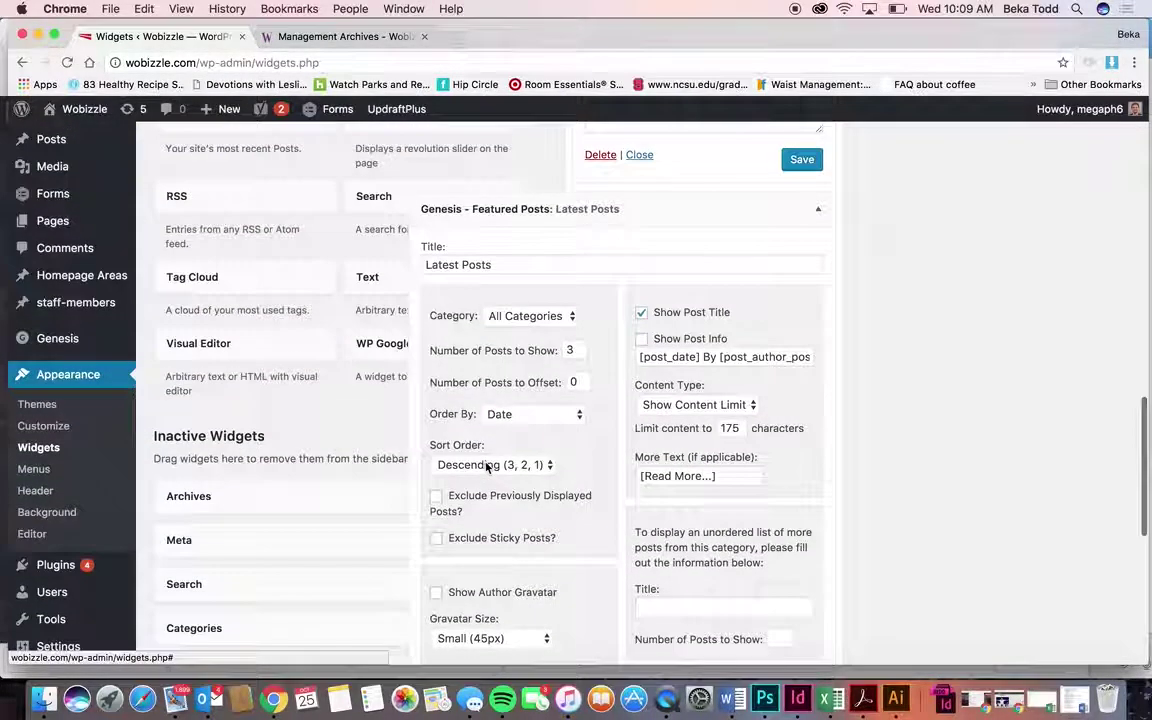
click(820, 211)
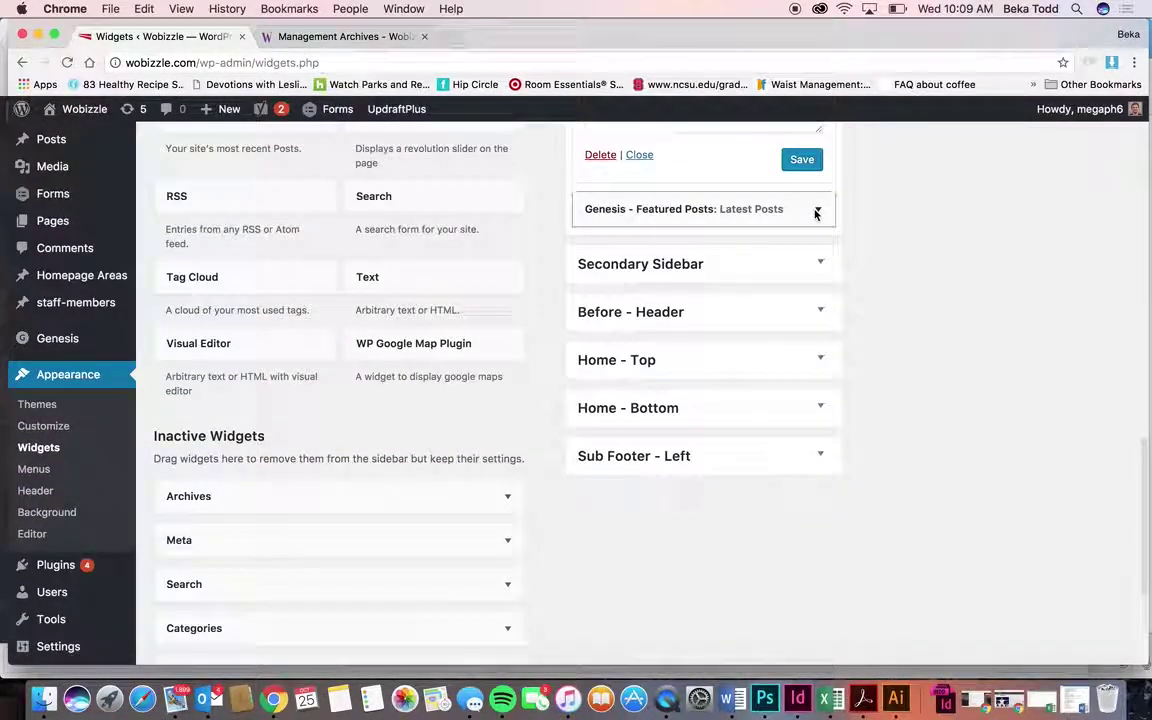
- Expand the Secondary Sidebar, Before - Header and Home - Top widget areas
click(805, 263)
click(790, 379)
scroll(784, 386, down, 3)
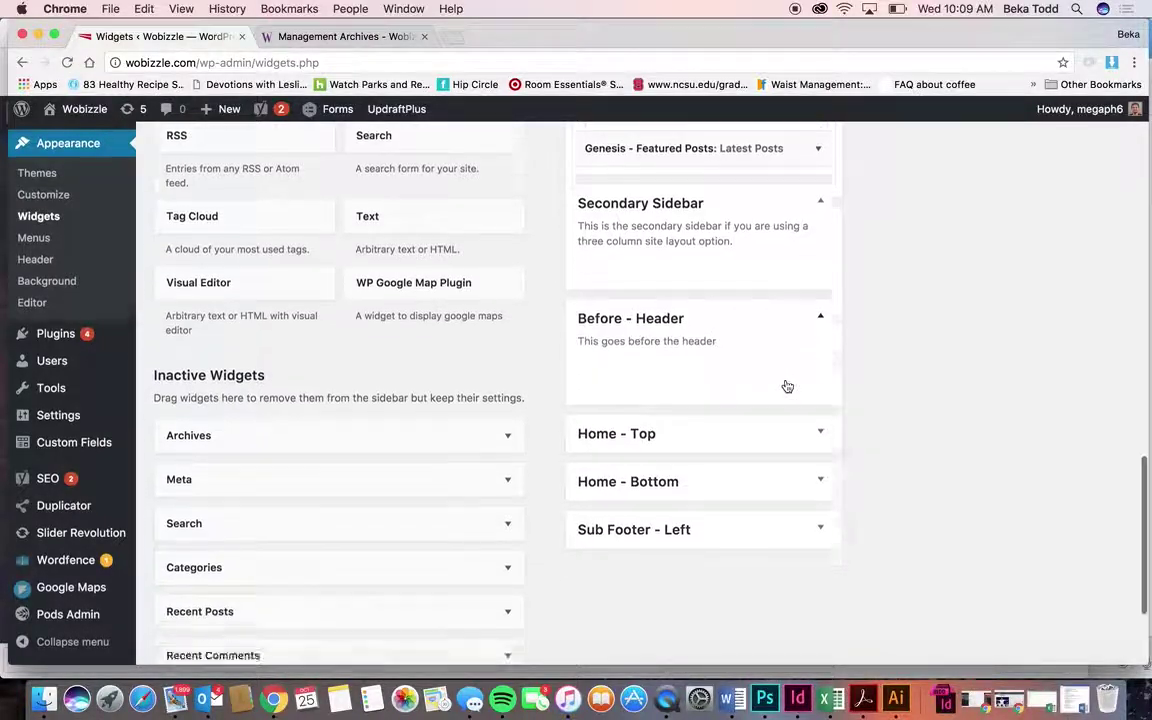
click(787, 355)
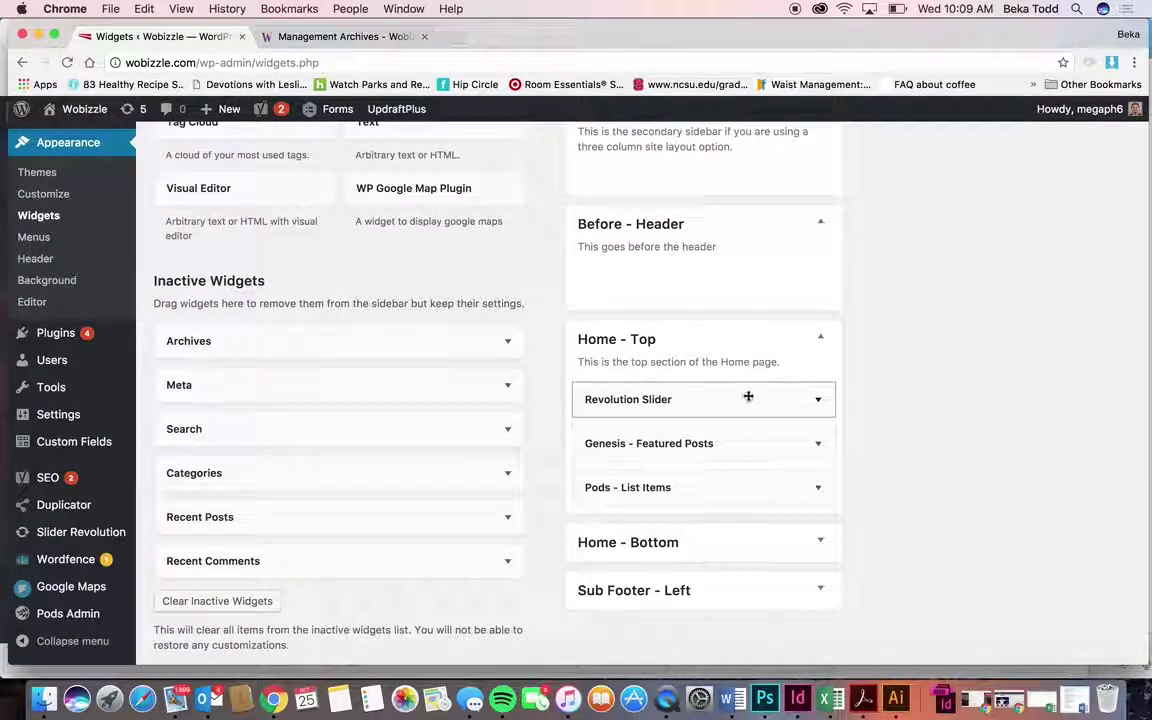
- Expand Home - Top's Revolution Slider widget, view the slider on the live homepage, and return to the Widgets page
scroll(748, 396, down, 2)
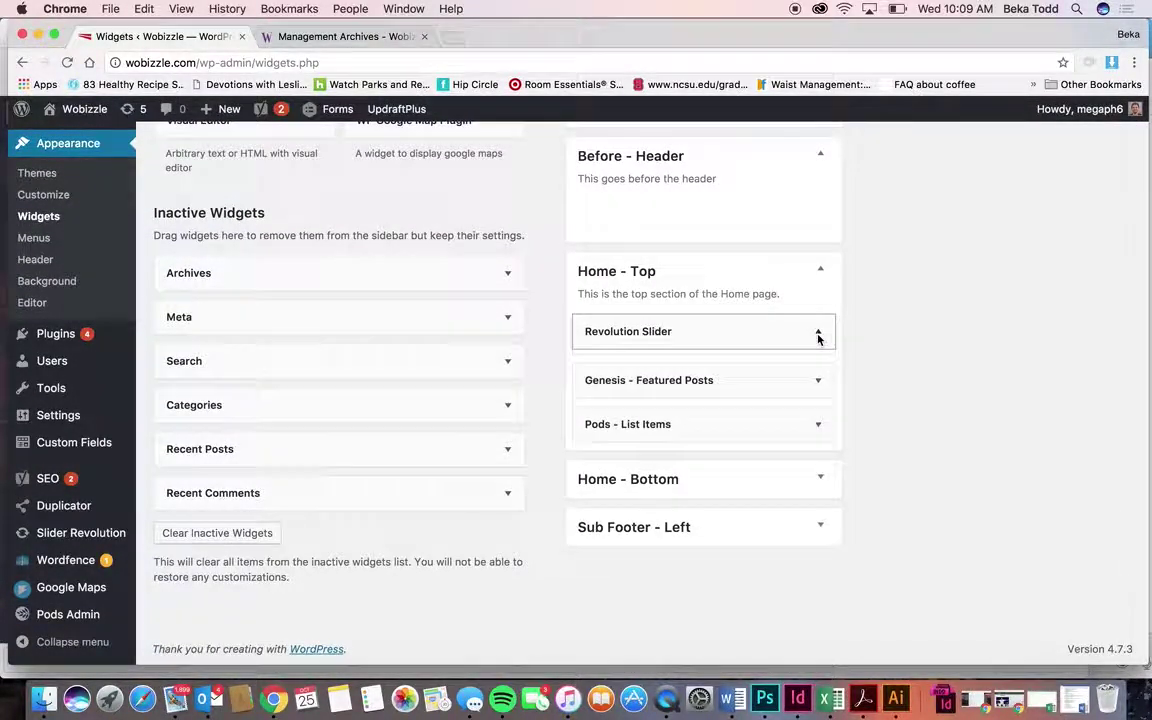
click(819, 333)
click(305, 37)
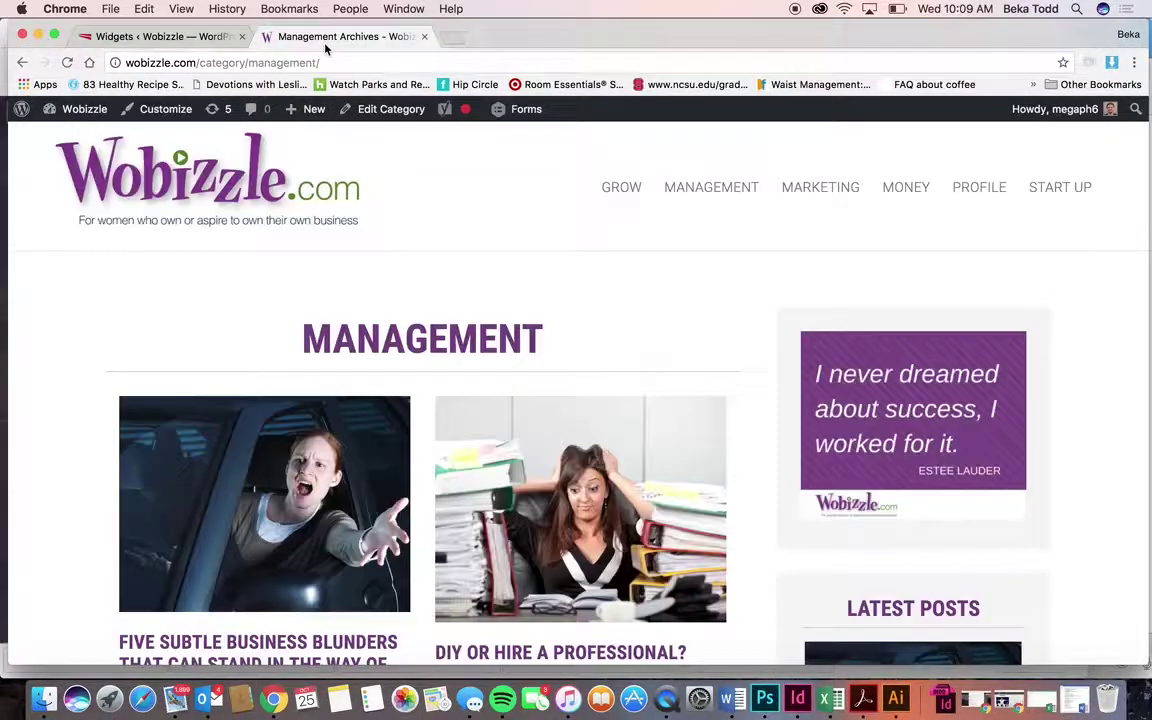
click(205, 178)
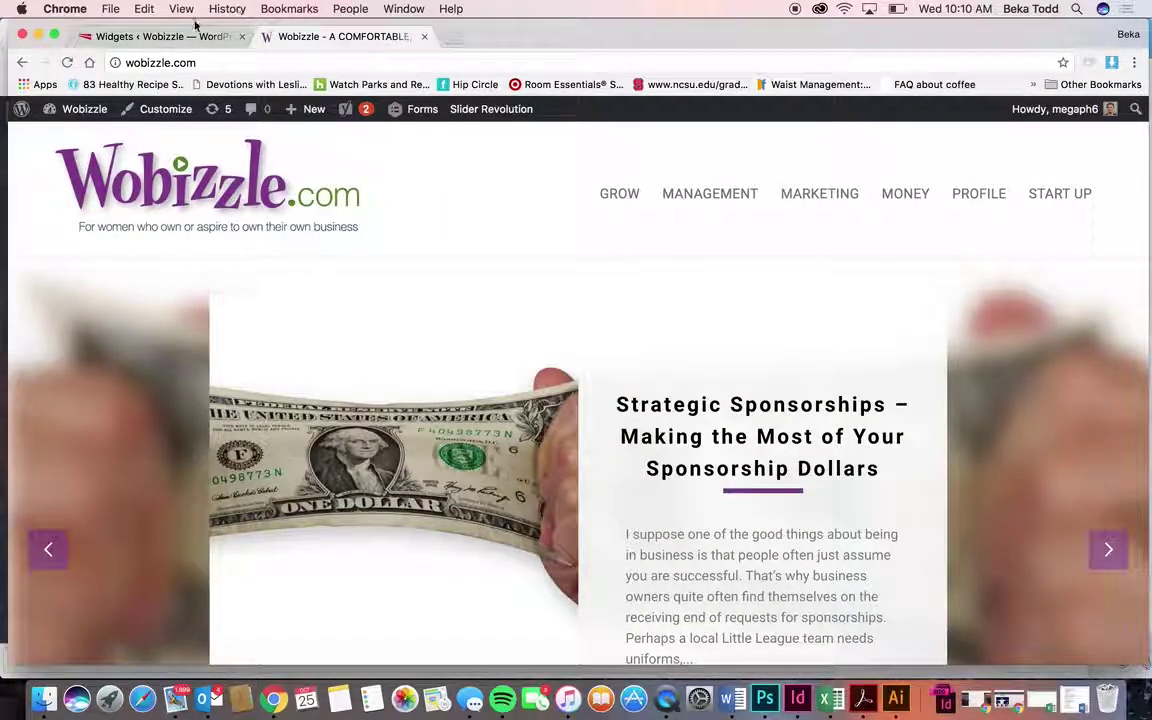
click(190, 36)
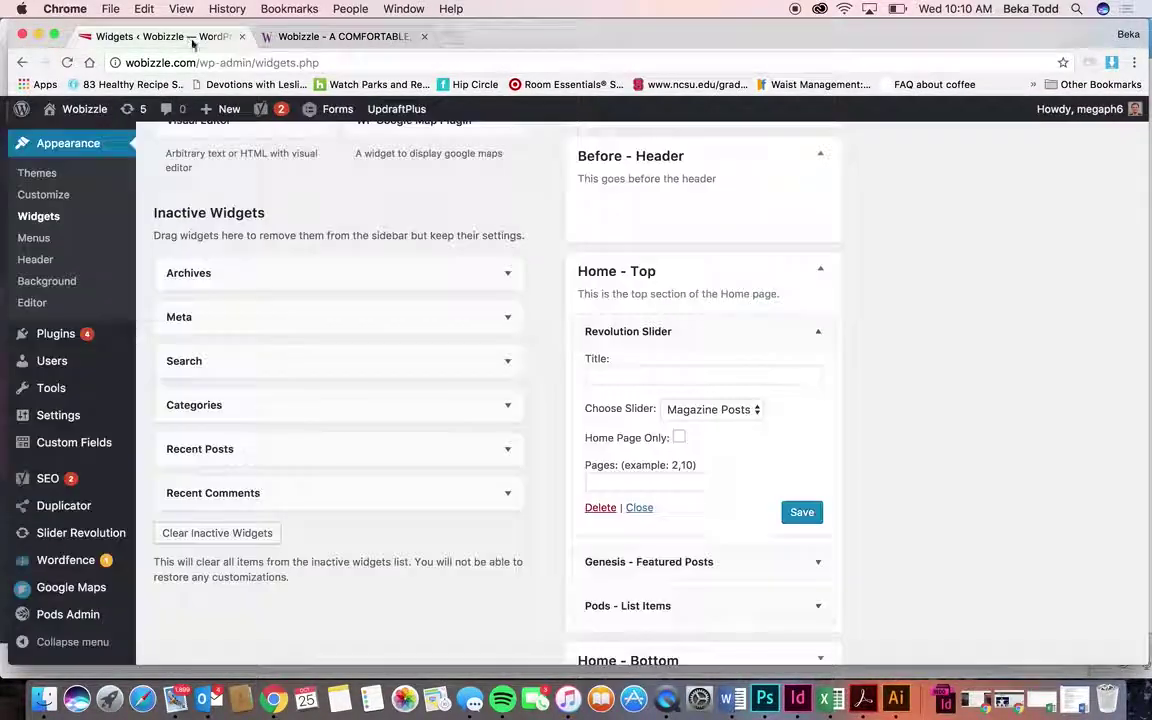
- Collapse the Revolution Slider widget and briefly inspect Home - Top's Genesis - Featured Posts and Pods - List Items widgets, collapsing each
click(820, 334)
click(818, 376)
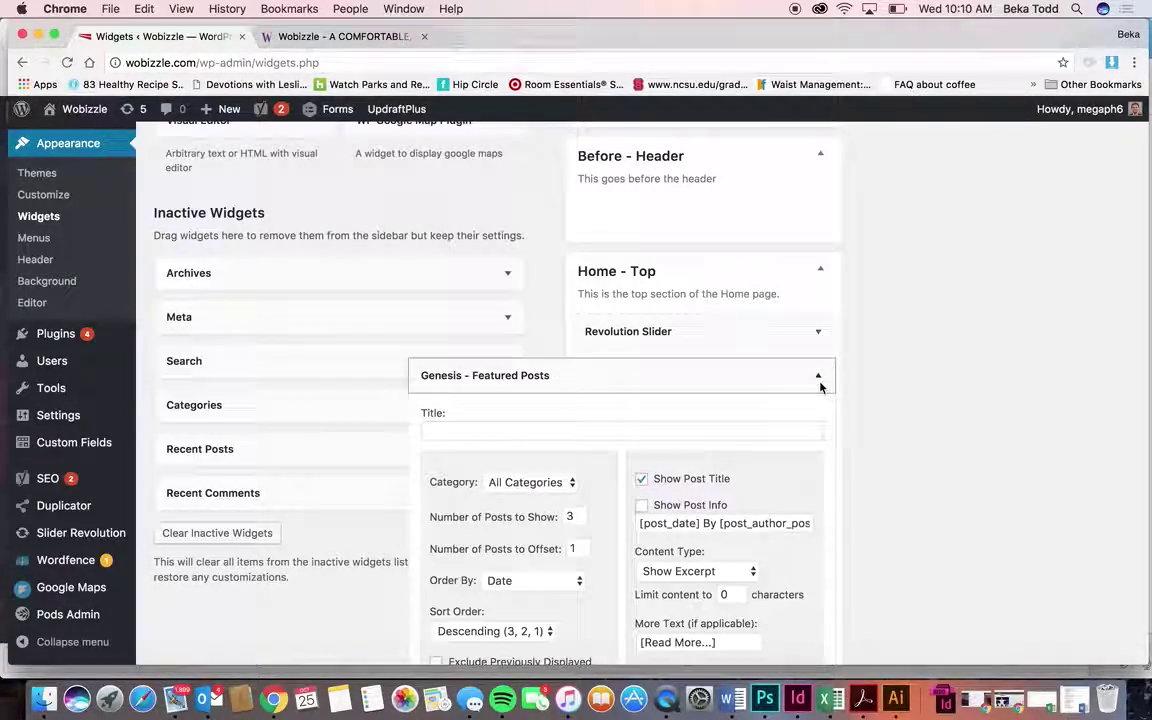
click(820, 378)
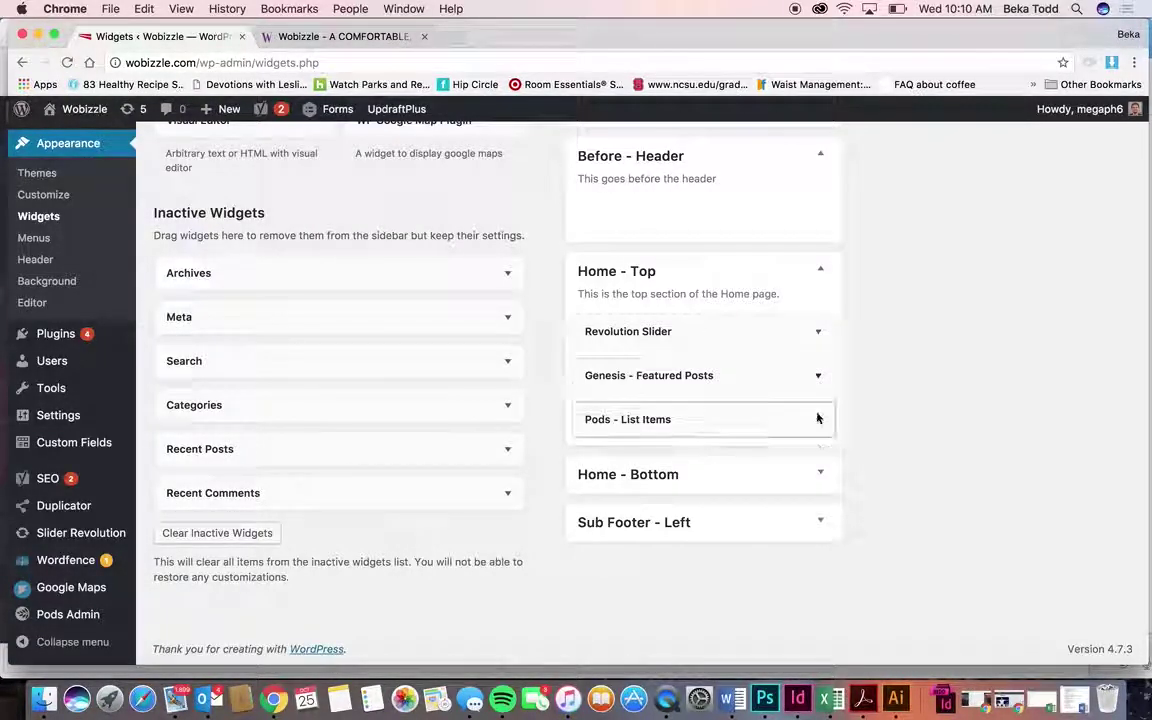
click(819, 420)
click(819, 421)
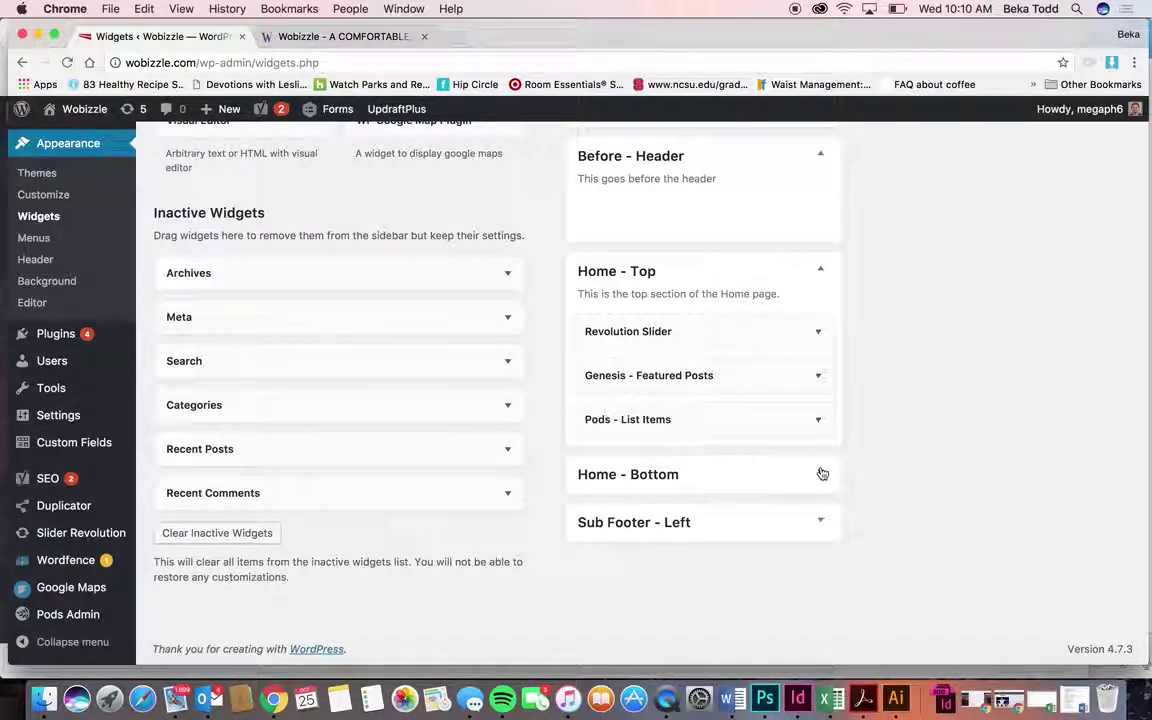
- Expand the Home - Bottom area and compare it with the featured posts and category lists on the live homepage
click(820, 474)
scroll(820, 466, down, 3)
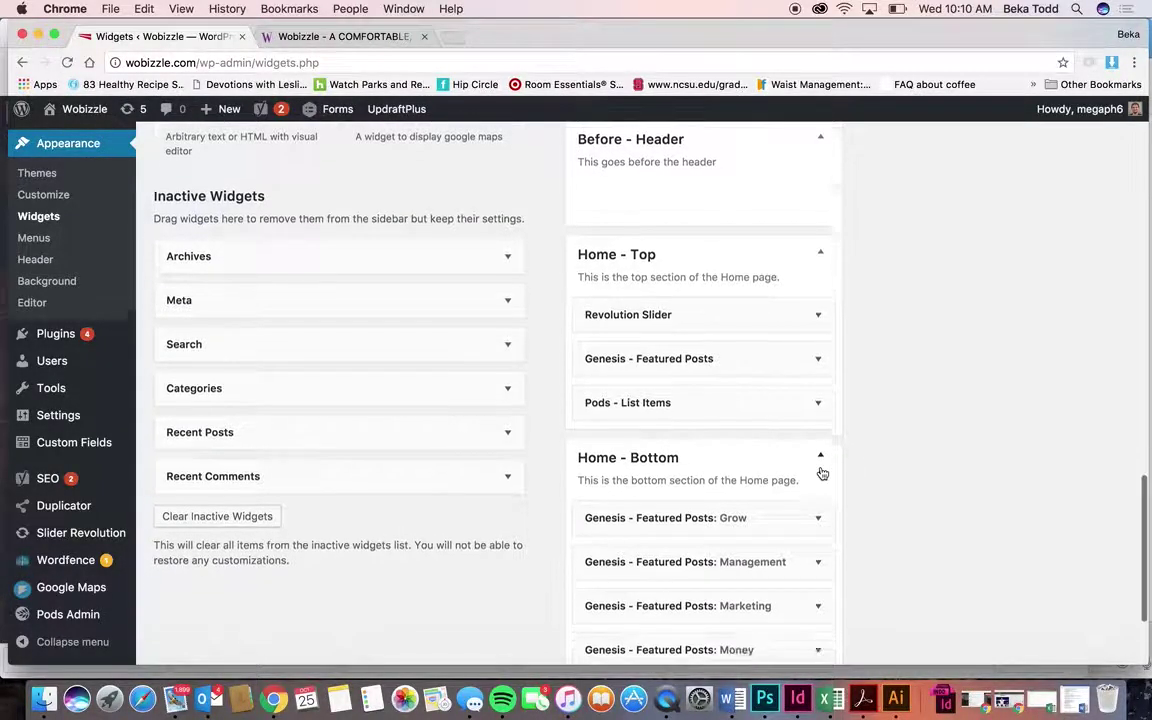
click(340, 36)
scroll(652, 467, down, 5)
scroll(652, 467, down, 5)
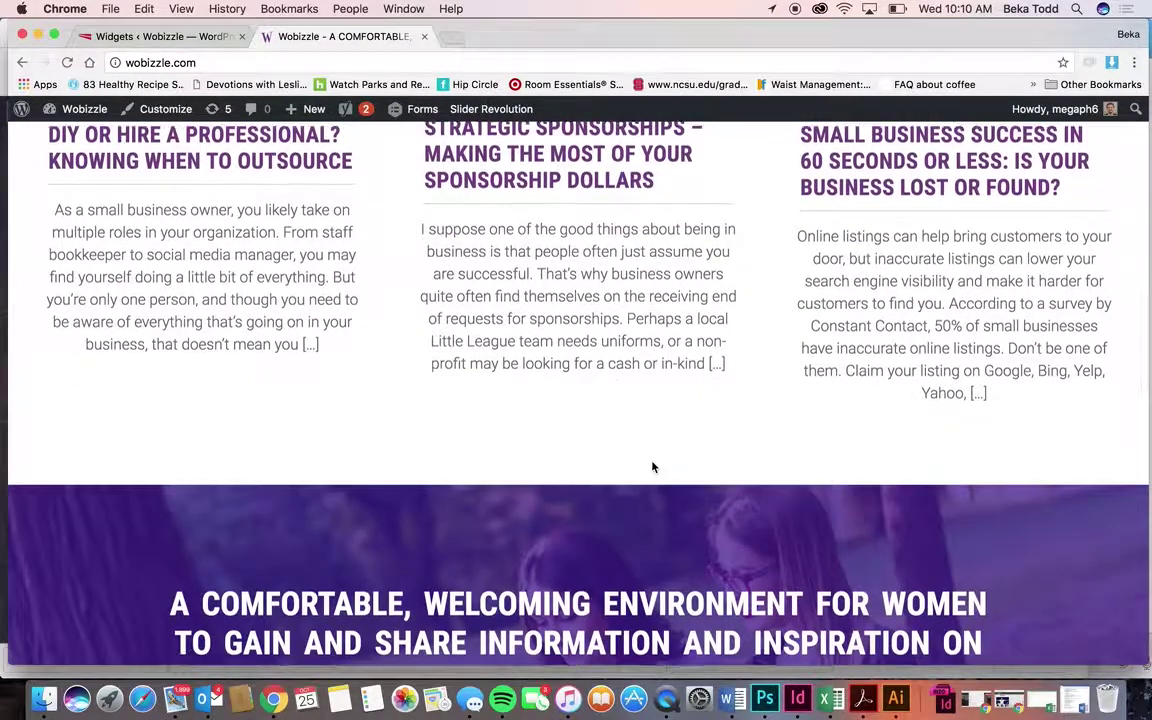
scroll(652, 467, up, 3)
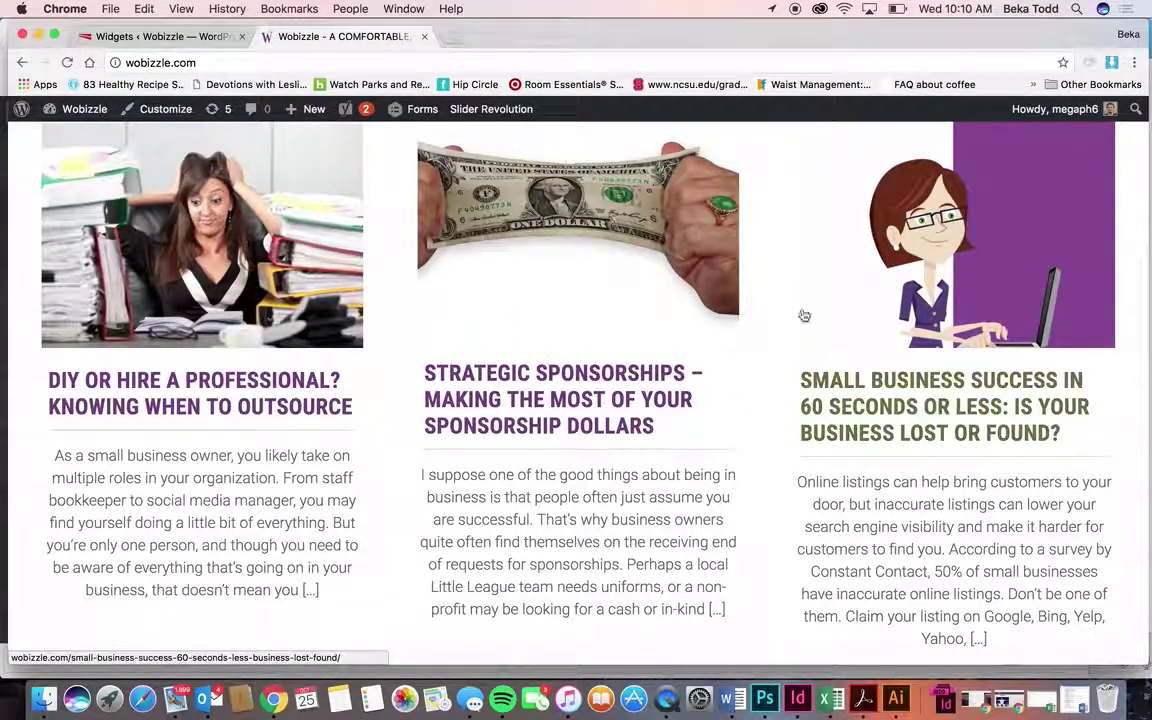
scroll(958, 374, up, 2)
scroll(958, 374, down, 10)
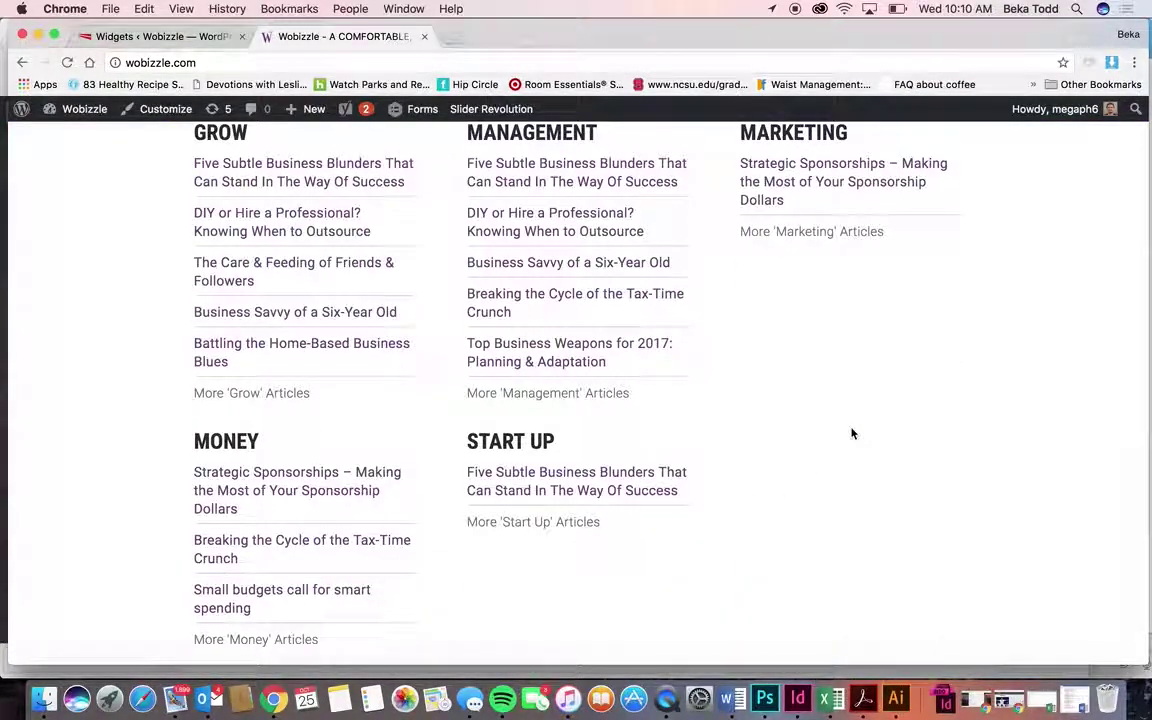
click(172, 38)
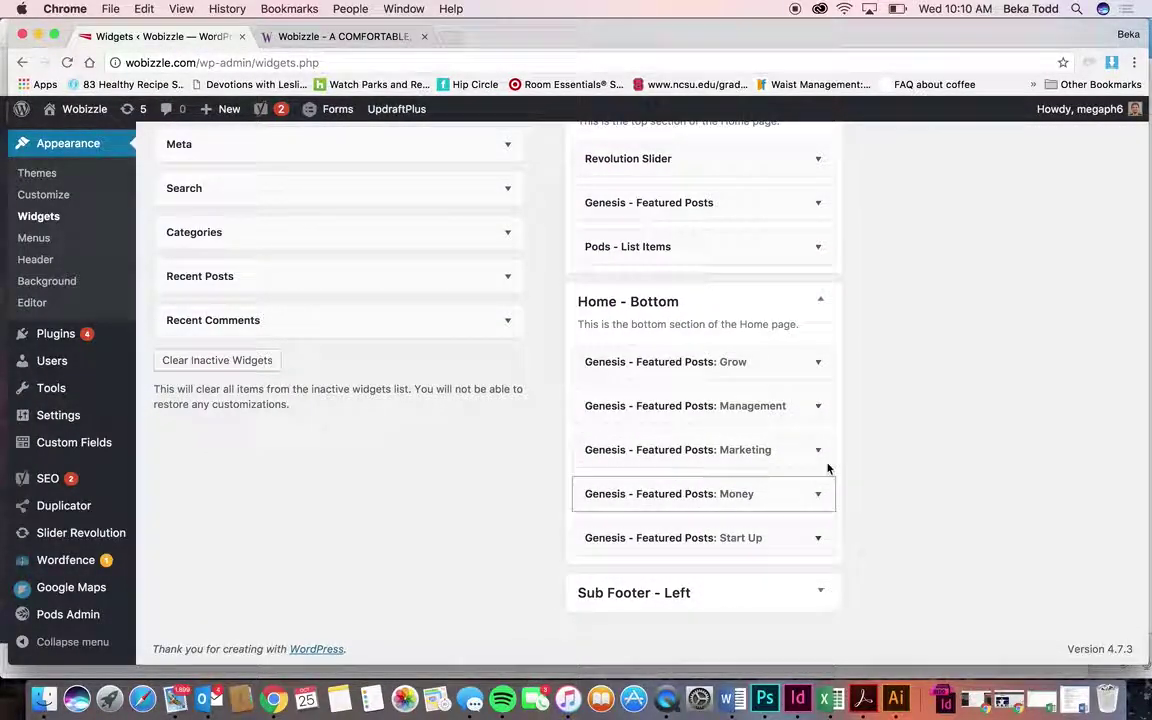
- Check Home - Bottom's Start Up featured posts widget and the Sub Footer - Left area, collapsing both again
click(818, 541)
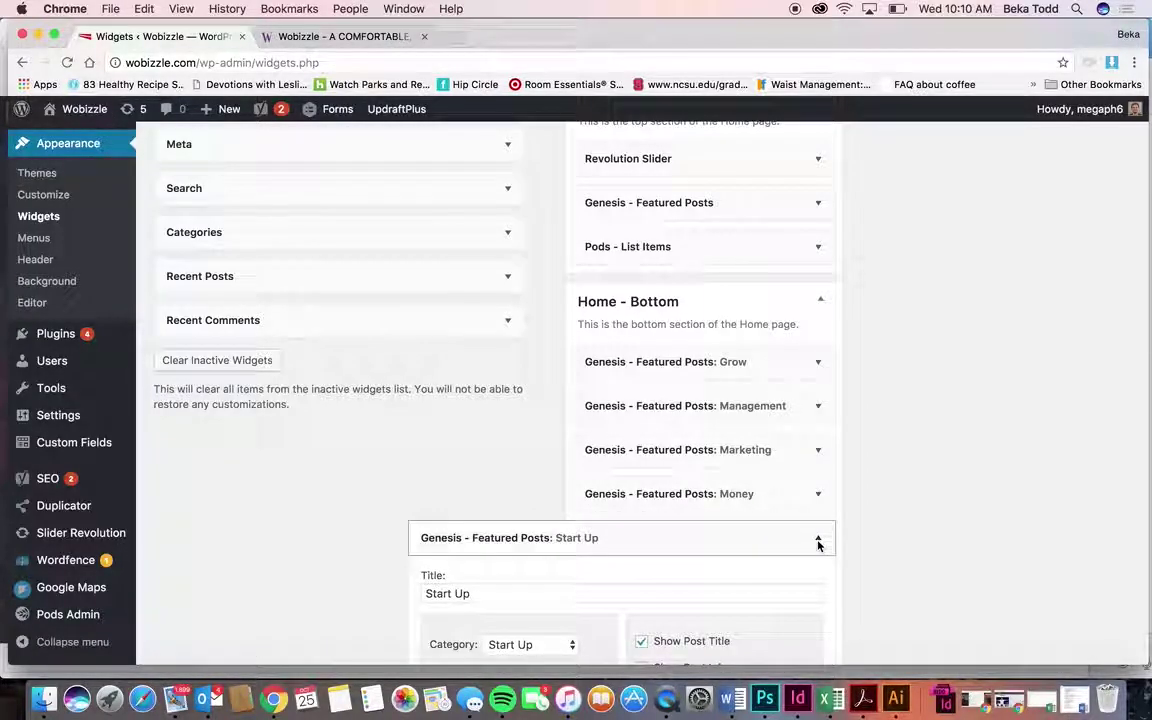
click(818, 540)
click(811, 600)
click(811, 600)
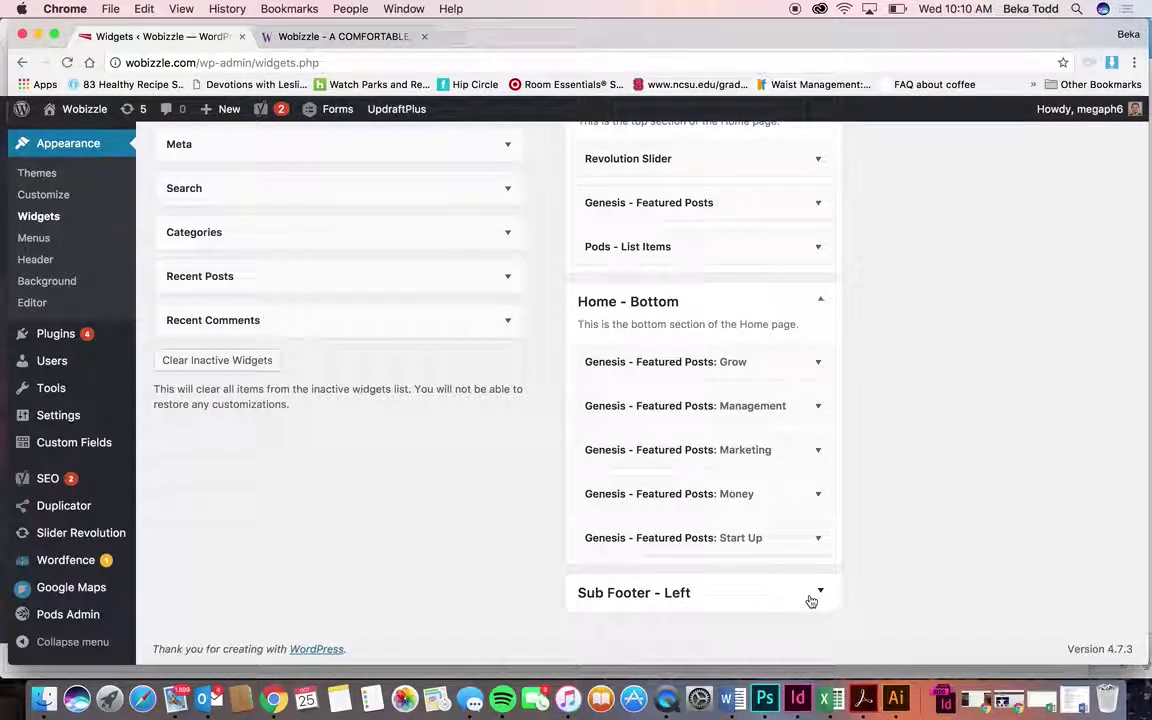
- Expand the Footer 1 area and check the settings of its "Stay in the Know!" Form widget, collapsing the widget again
scroll(913, 391, up, 10)
scroll(913, 391, up, 10)
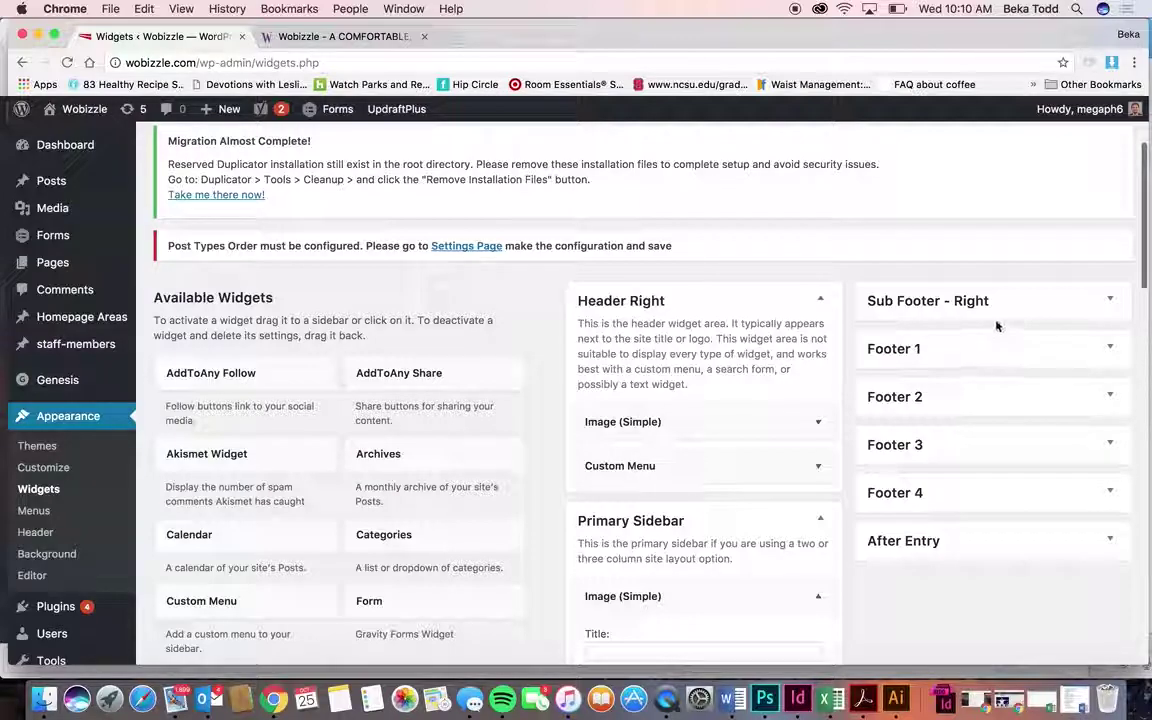
click(995, 348)
click(1107, 411)
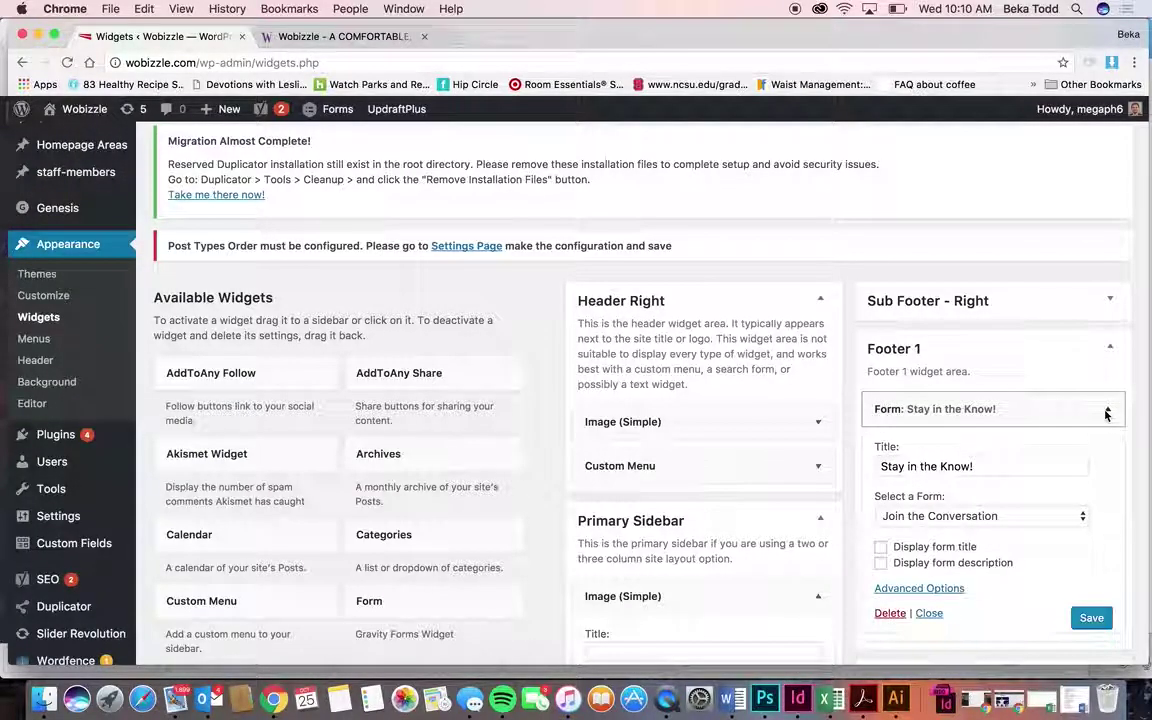
click(1107, 411)
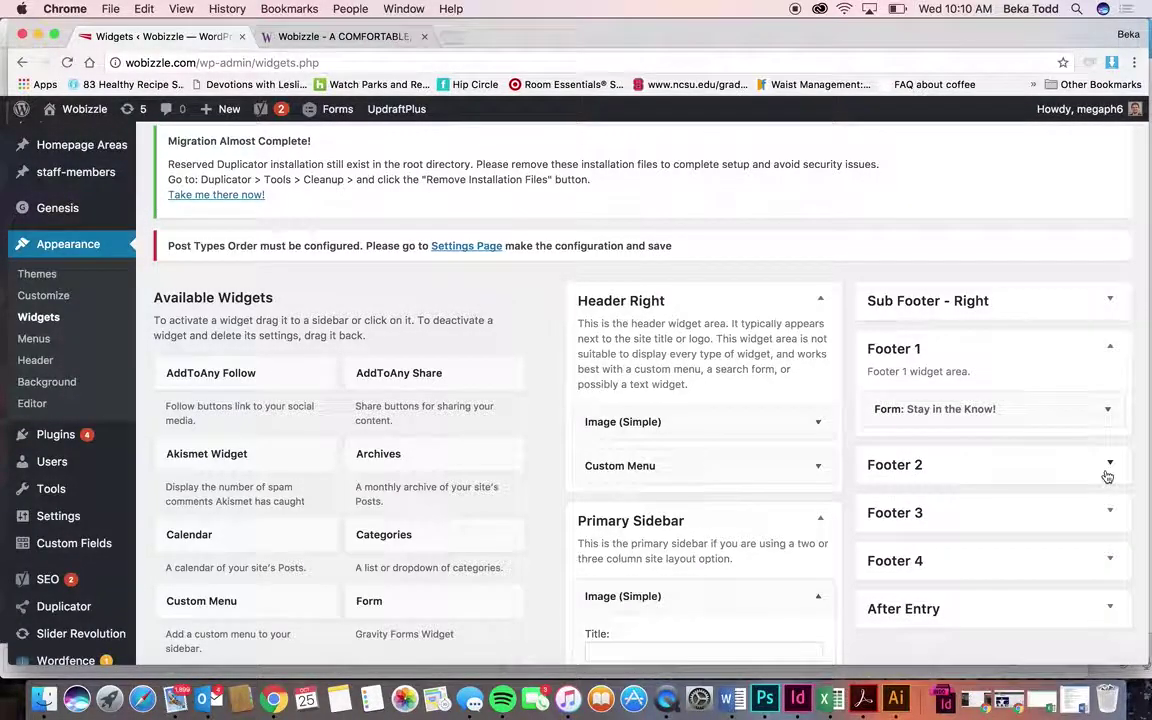
- Expand the Footer 2 area and check its Custom Menu widget's settings, collapsing the widget again
click(1106, 468)
click(1108, 526)
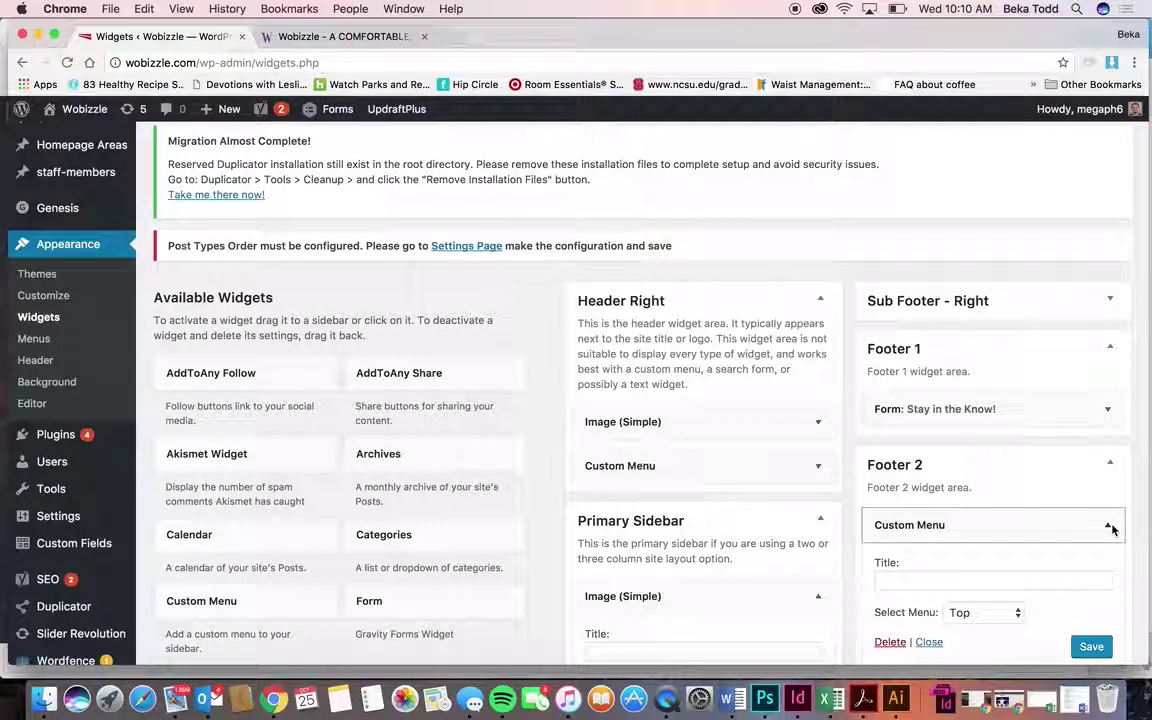
click(1110, 525)
- View the sign-up form and footer menu at the end of the live homepage and return to the Widgets page
click(340, 36)
scroll(487, 361, down, 1)
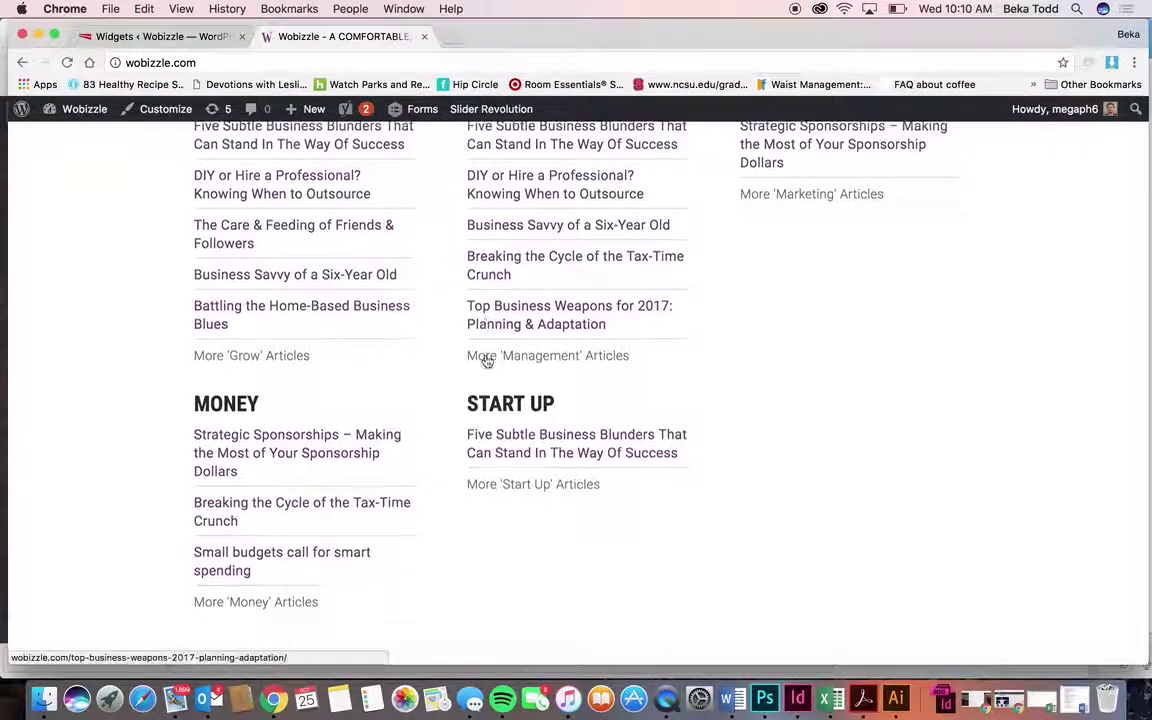
scroll(487, 361, down, 10)
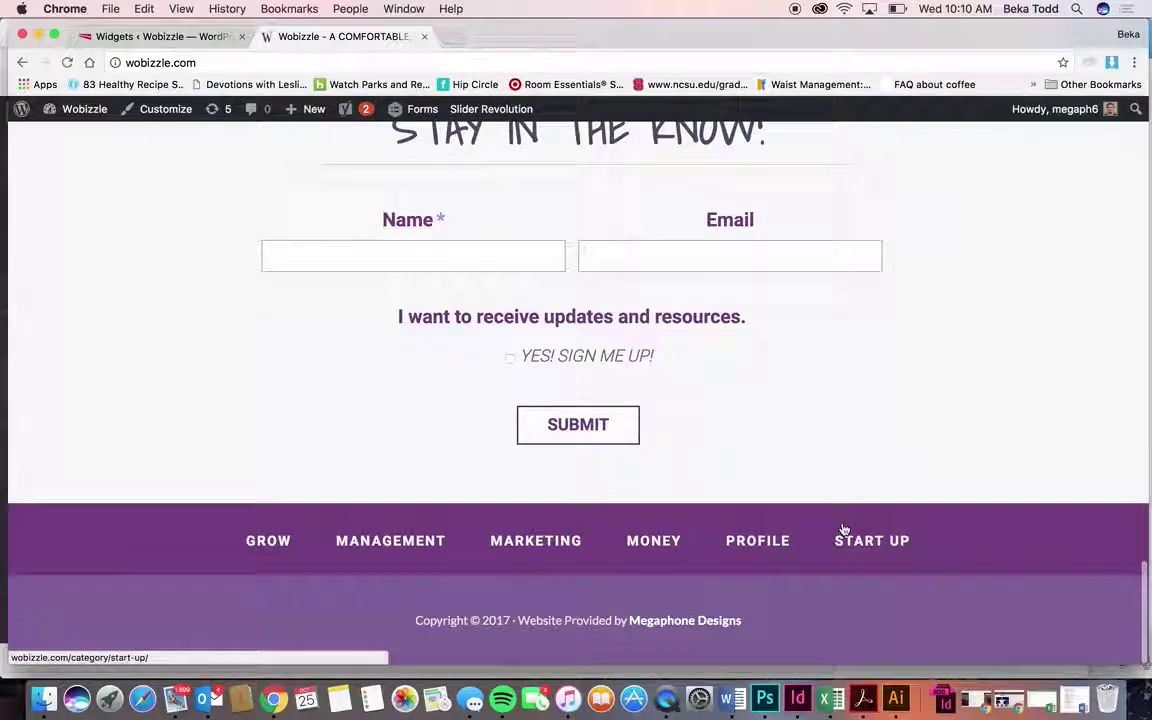
click(158, 36)
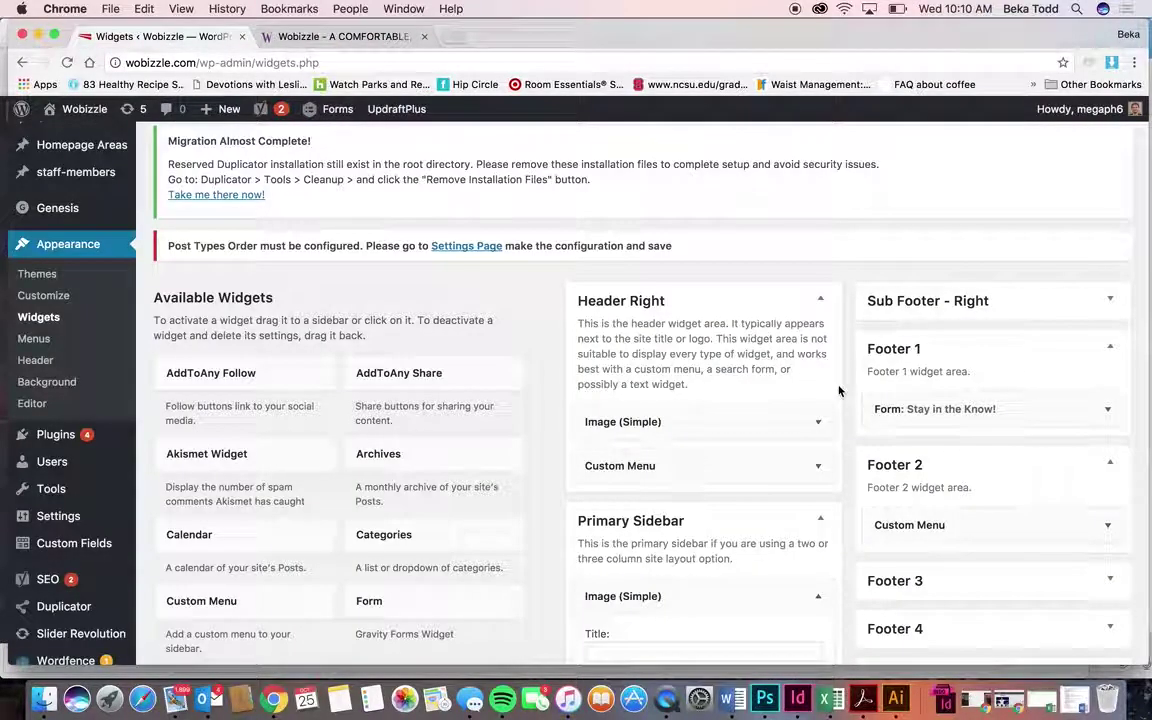
- Check the remaining footer areas on the Widgets page, expanding one and collapsing it again
scroll(870, 410, down, 3)
click(975, 447)
click(976, 449)
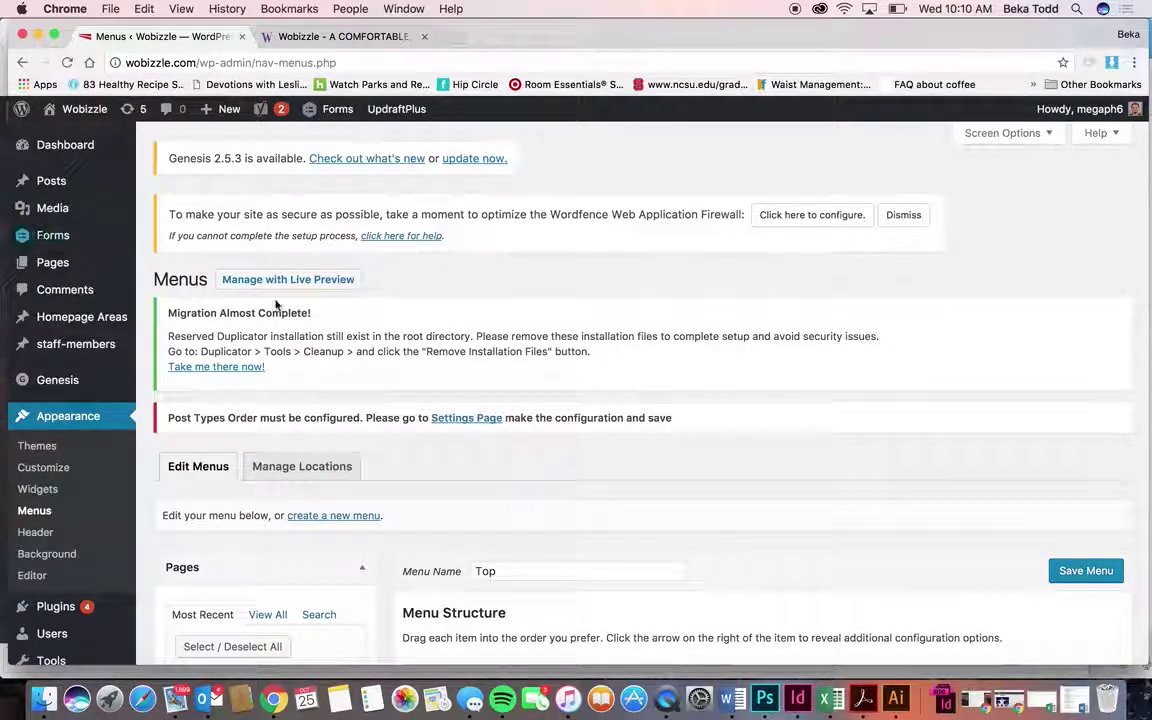
- On the Menus page, check the Grow item's settings in the Top menu's structure, collapsing it again
scroll(285, 305, down, 5)
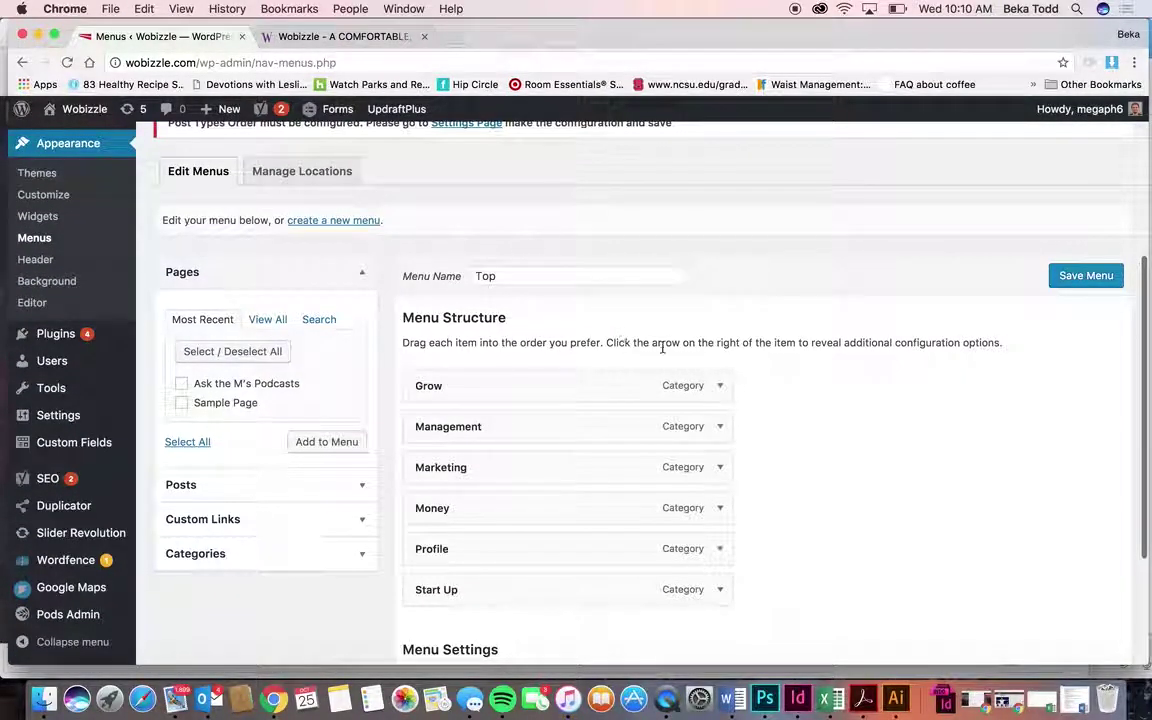
click(720, 386)
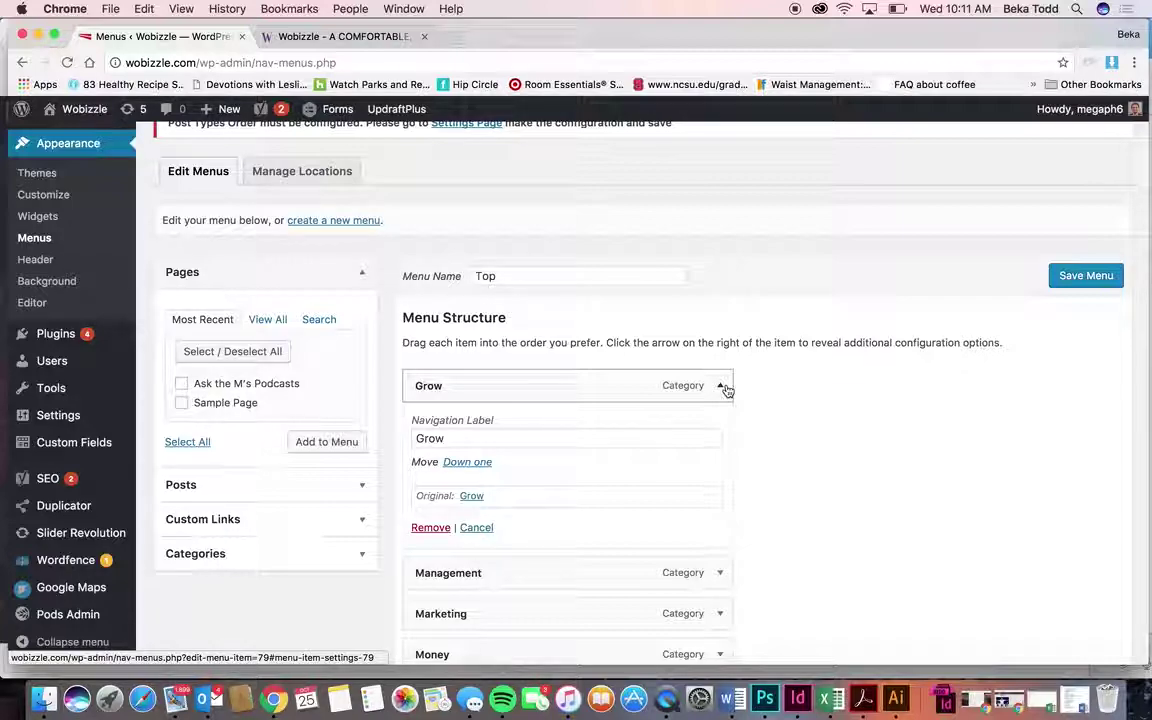
click(724, 388)
- Show the categories available for the Top menu and check the Start Up menu item's settings, collapsing the item again
click(214, 560)
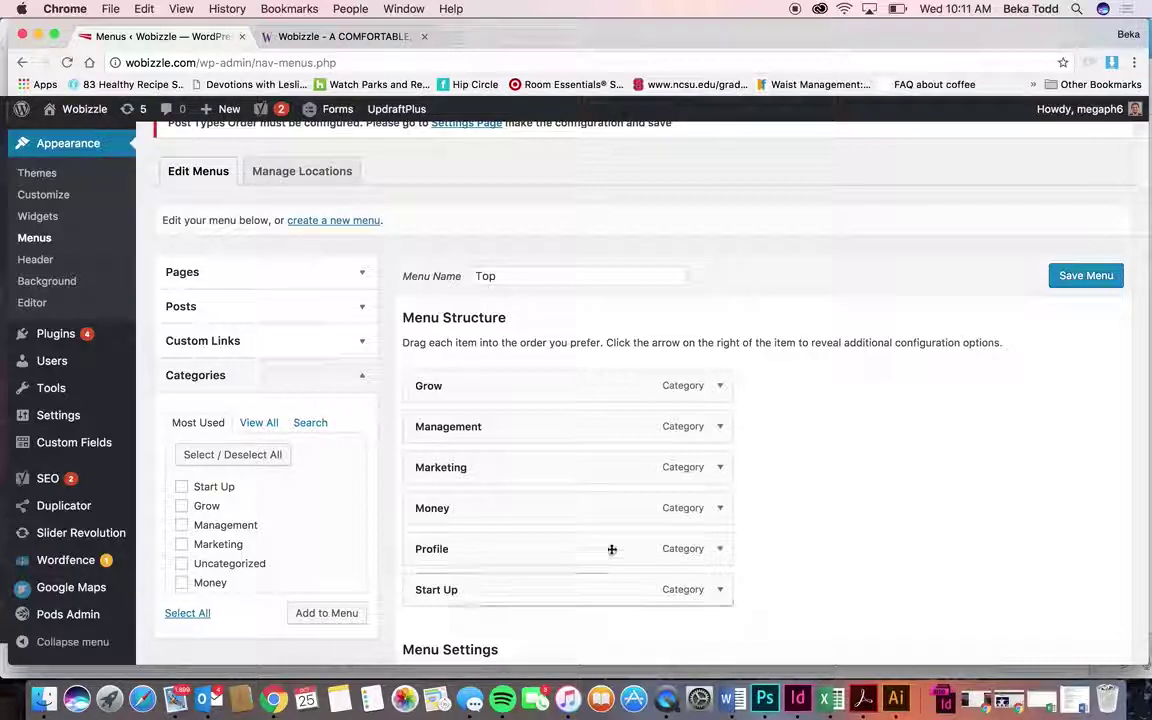
mouse_move(504, 599)
mouse_down()
mouse_move(553, 597)
mouse_move(519, 598)
mouse_up()
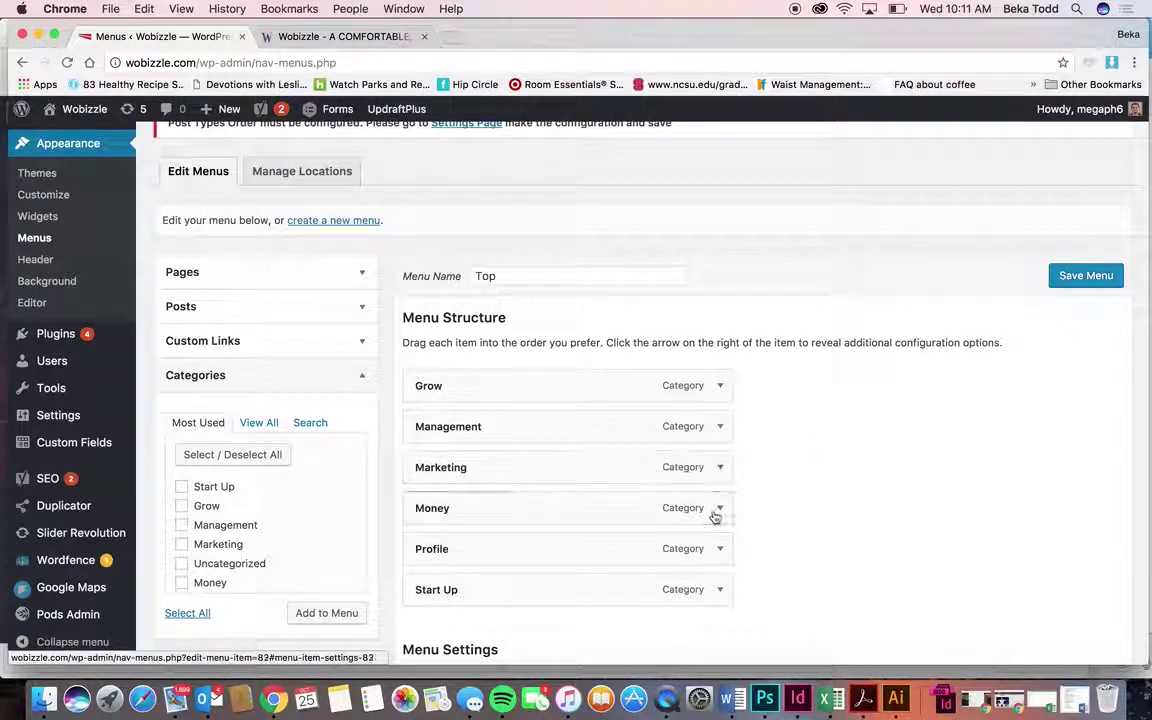
click(720, 591)
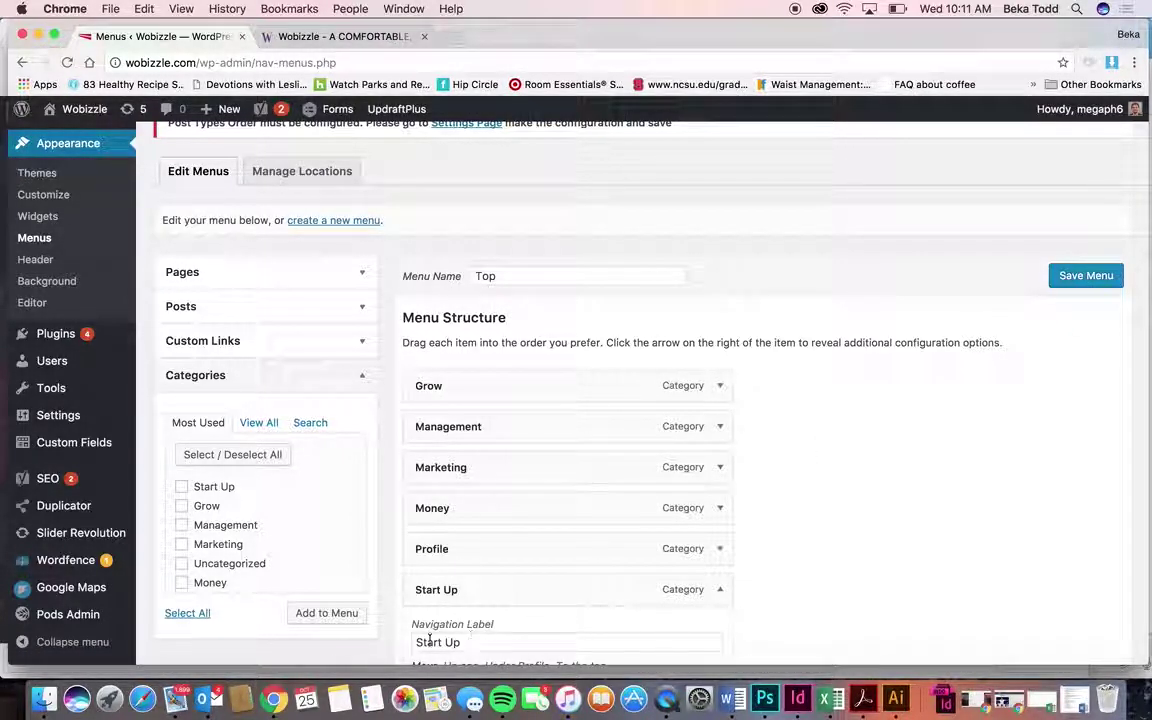
click(720, 591)
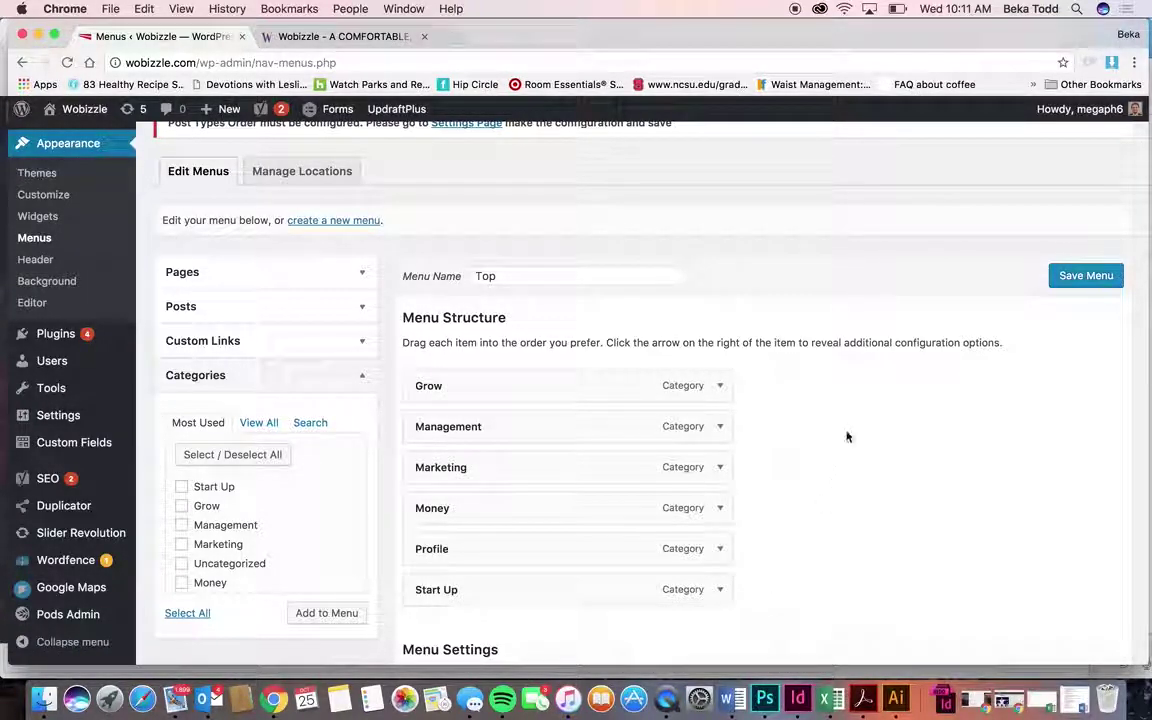
- Open the list of all site users and view their accounts and roles
mouse_move(52, 335)
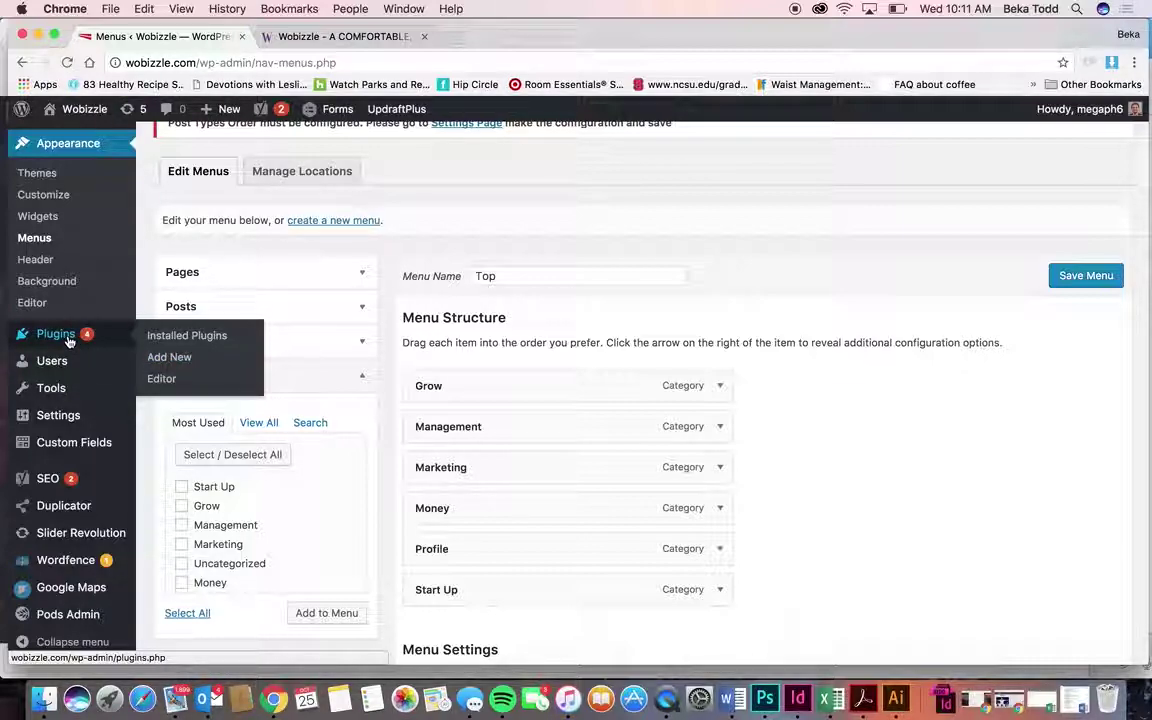
click(56, 369)
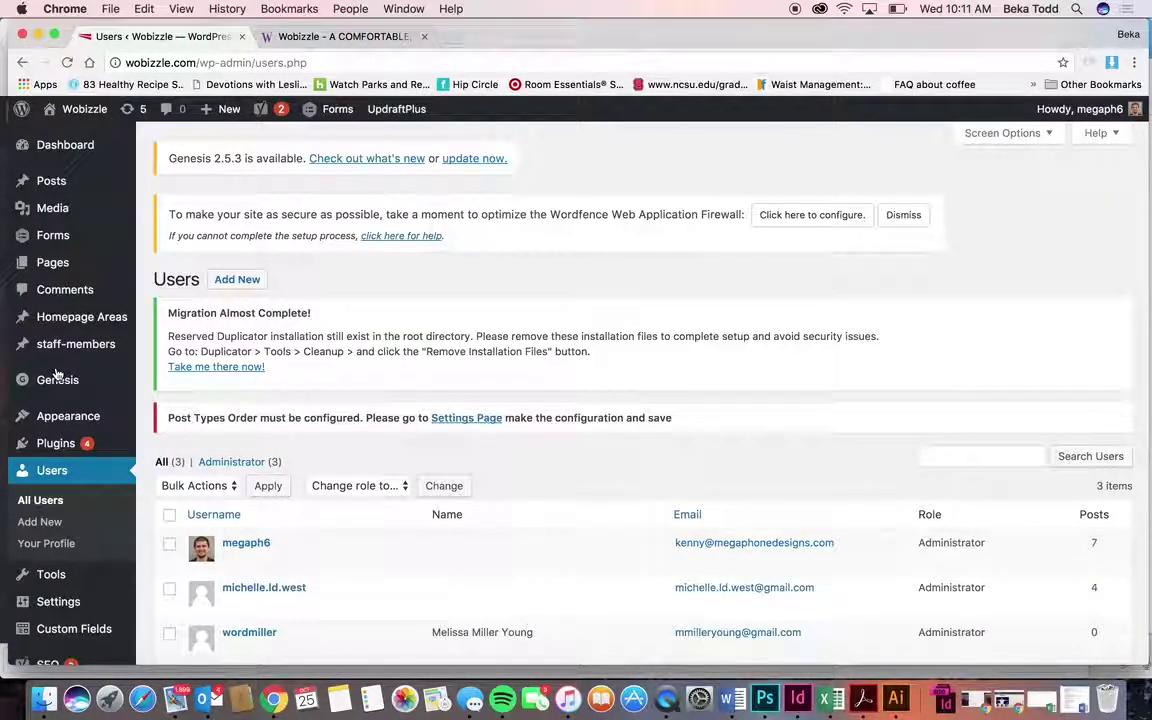
scroll(330, 520, down, 2)
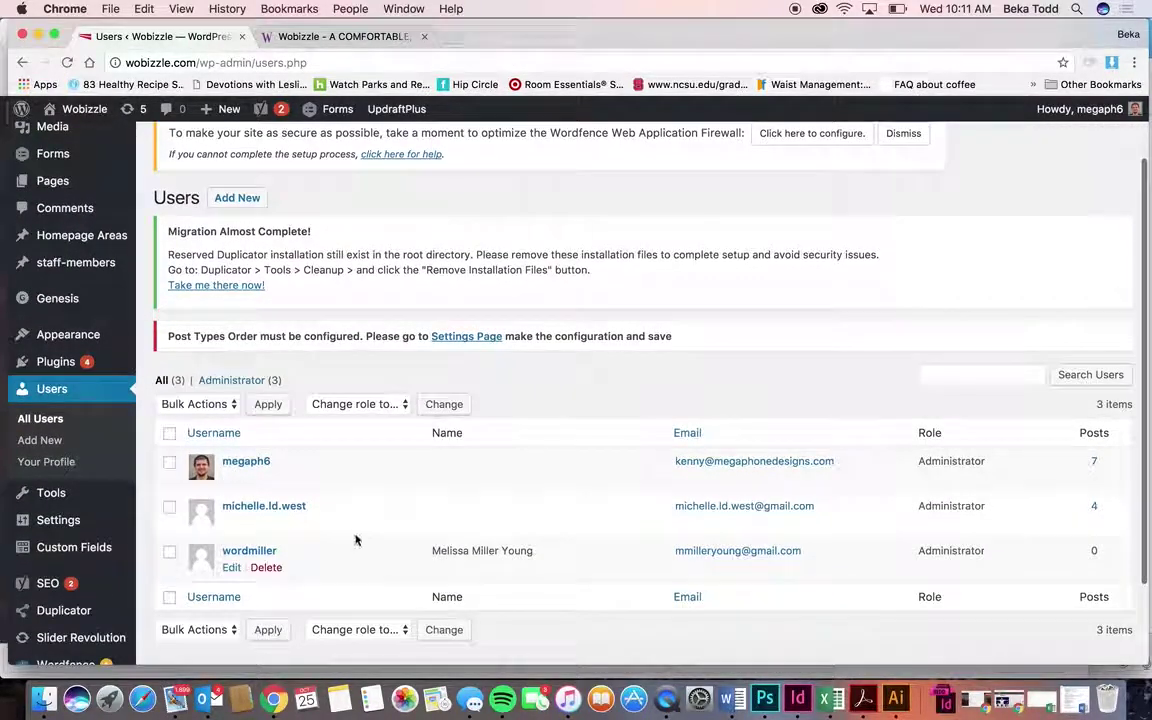
- Open the second listed user's profile and review its role, name, biographical and password settings
click(303, 508)
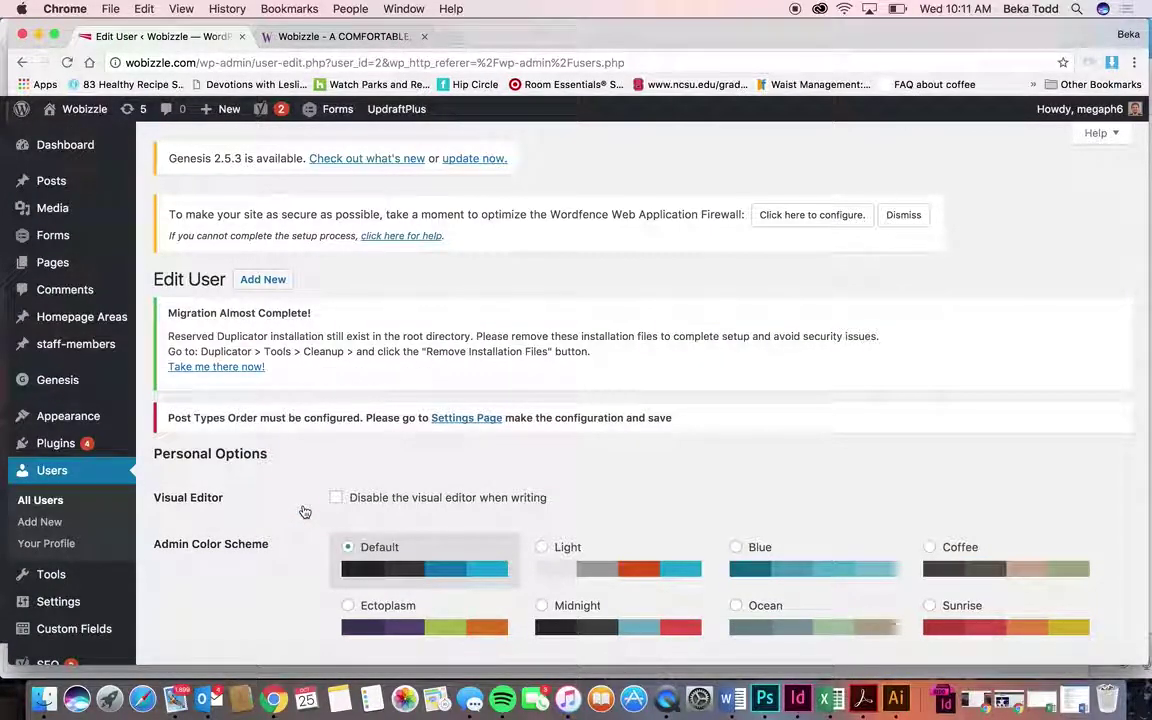
scroll(330, 515, down, 10)
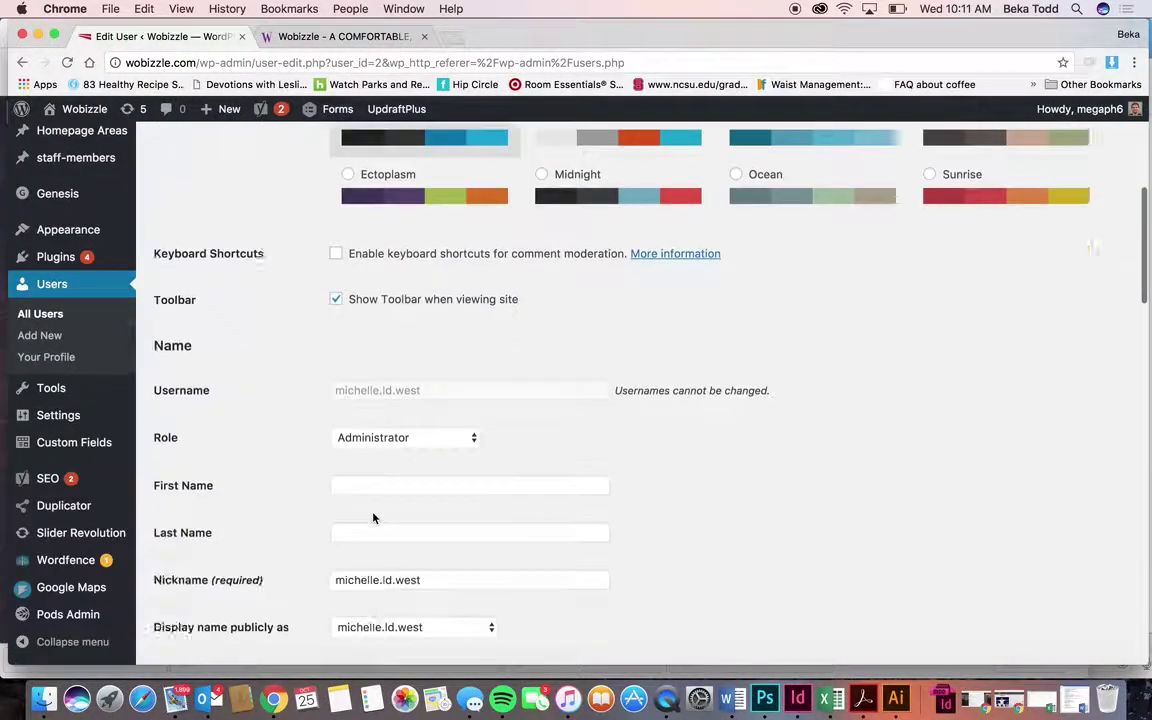
scroll(372, 512, down, 5)
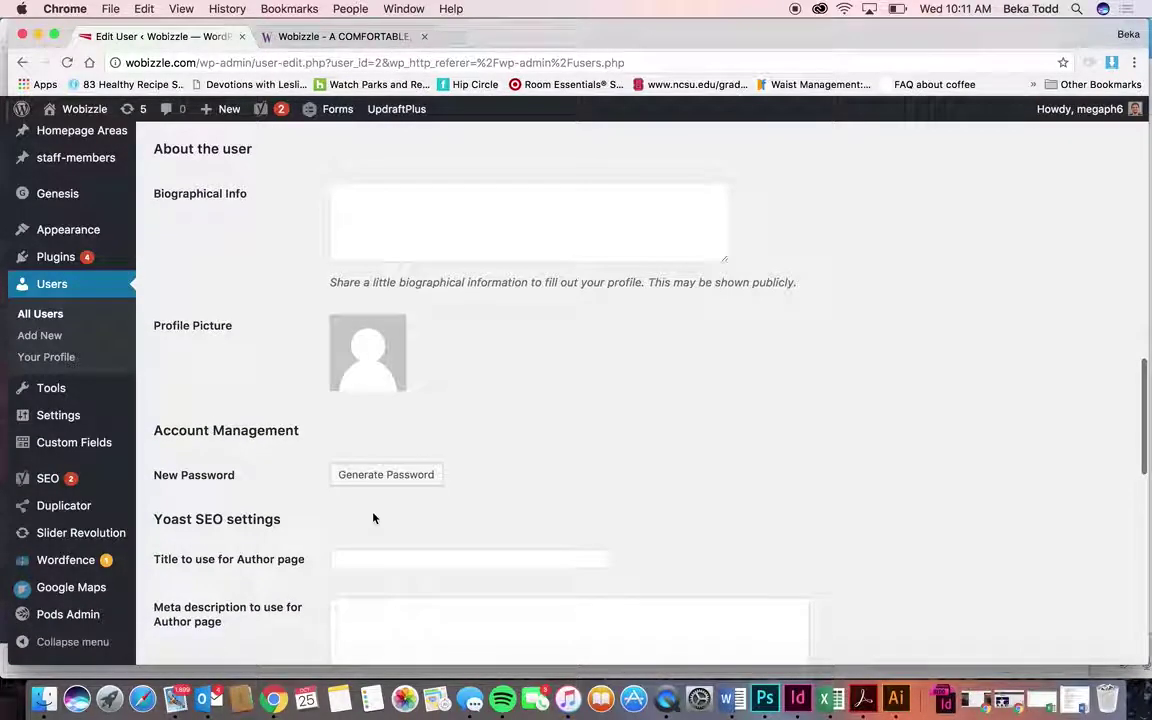
scroll(407, 366, up, 5)
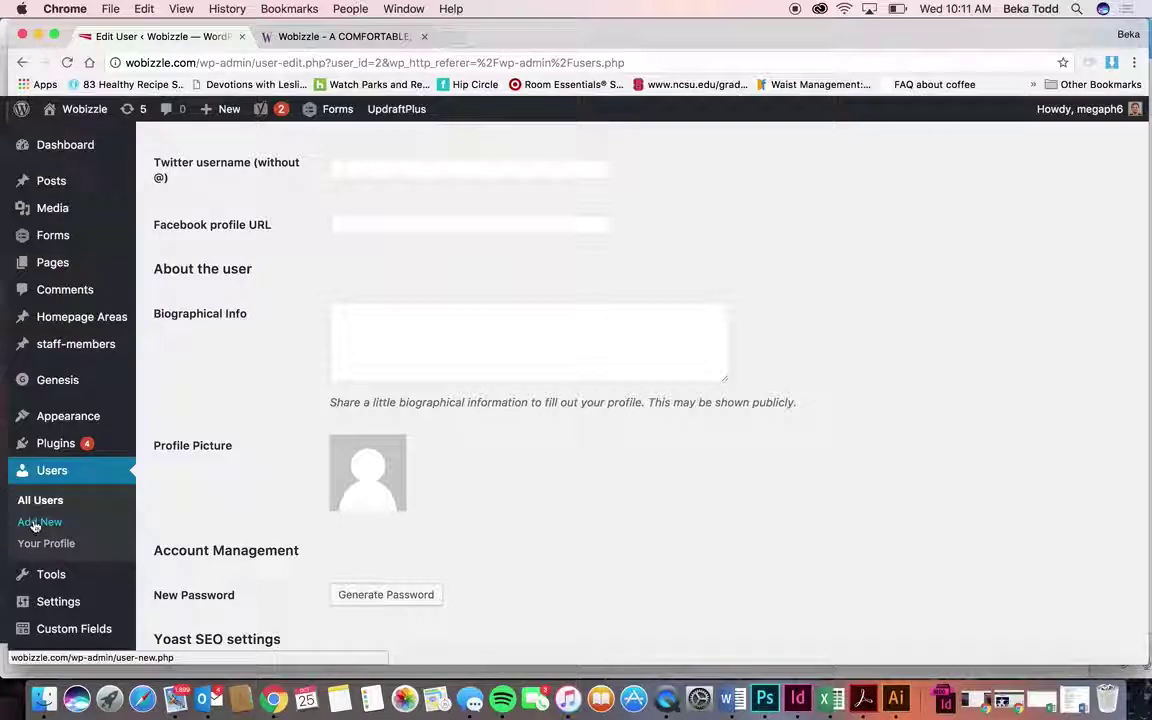
- Look through the Tools, SEO and other plugin entries in the admin menu and open Slider Revolution's list of sliders
scroll(33, 526, down, 5)
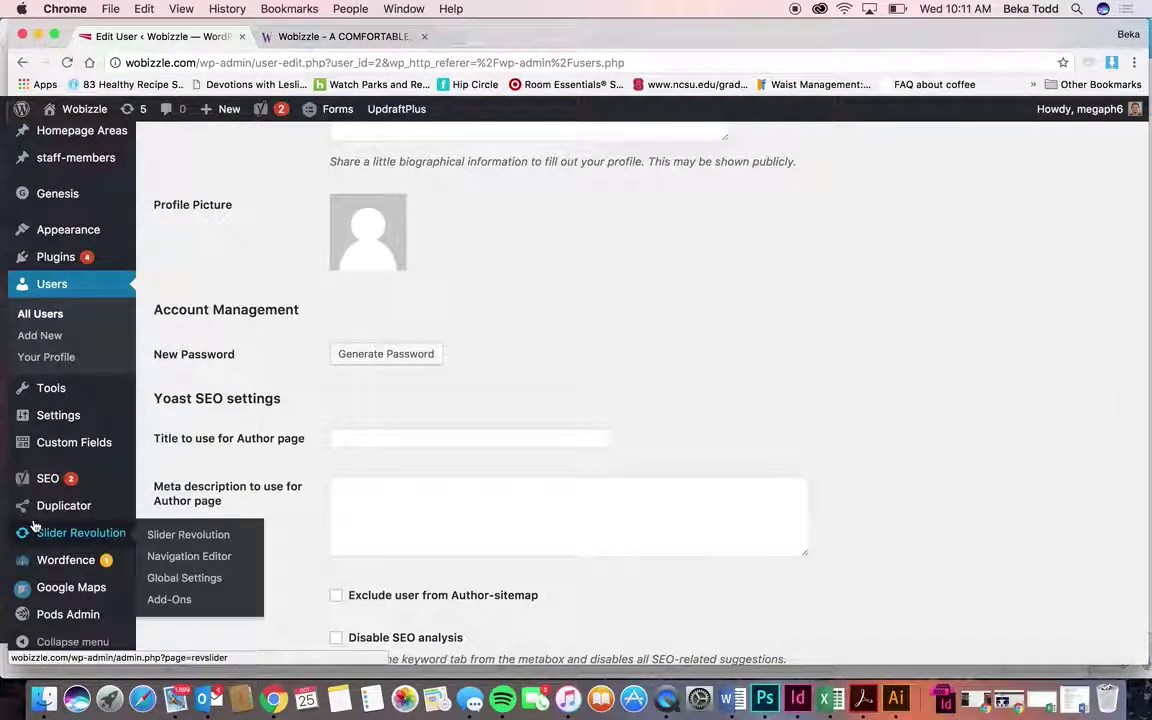
mouse_move(105, 399)
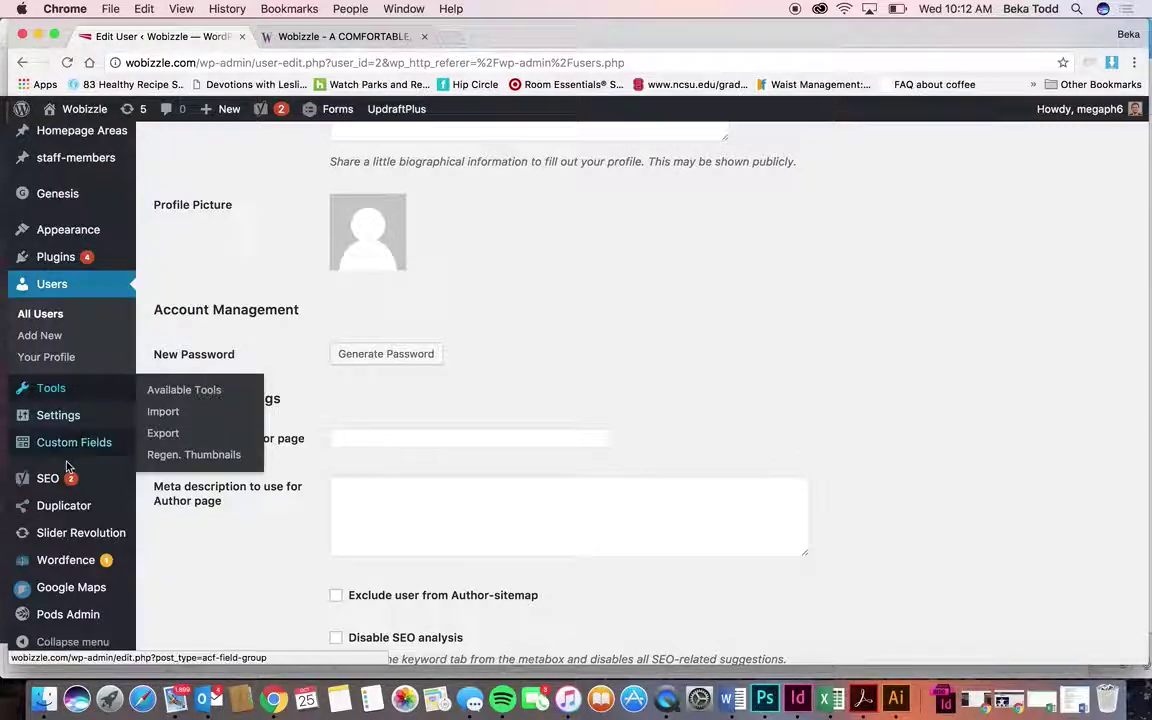
mouse_move(86, 541)
scroll(86, 541, down, 2)
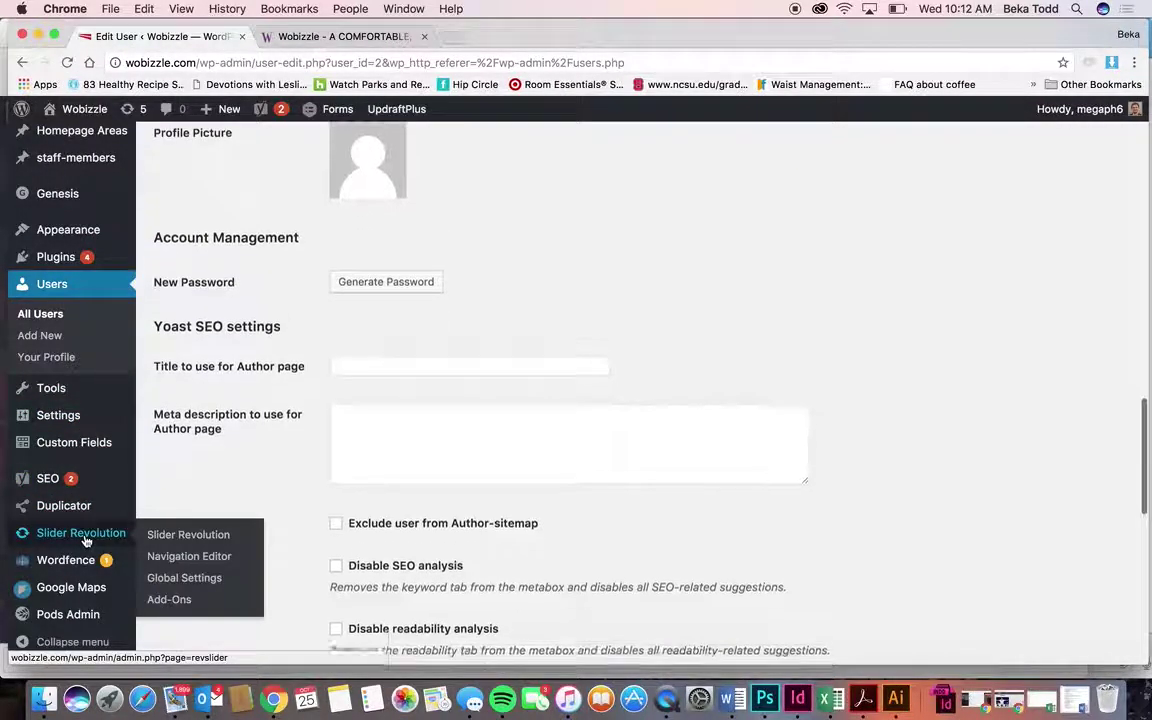
mouse_move(62, 478)
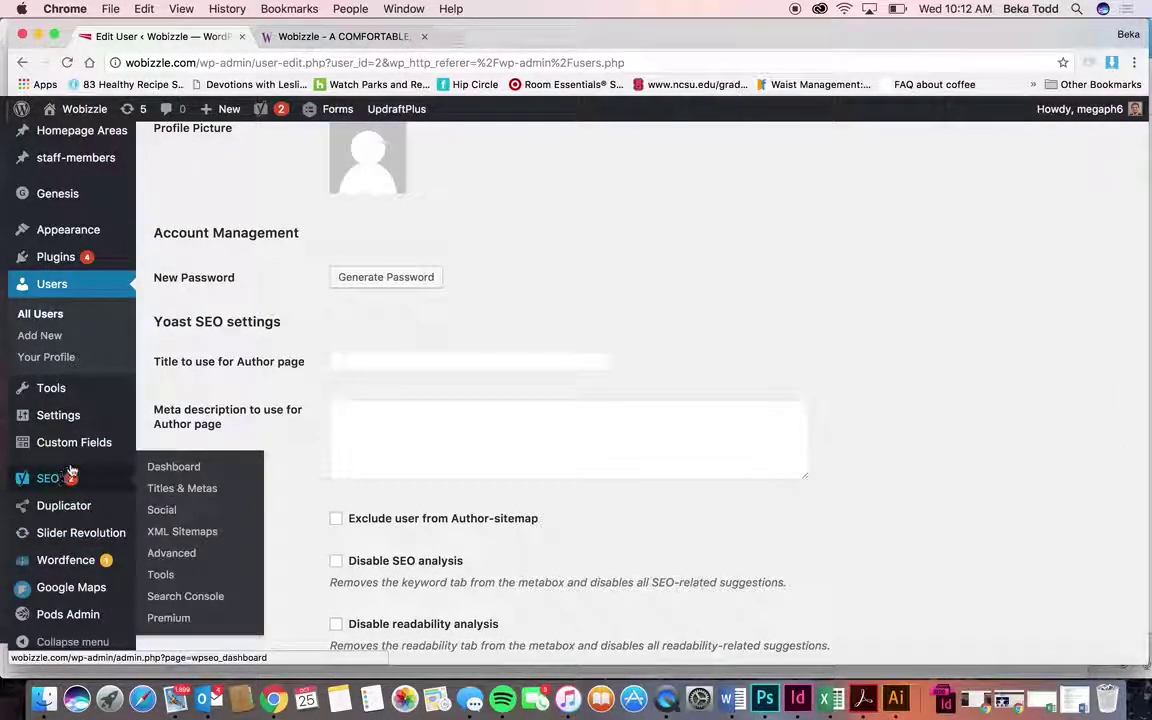
mouse_move(95, 511)
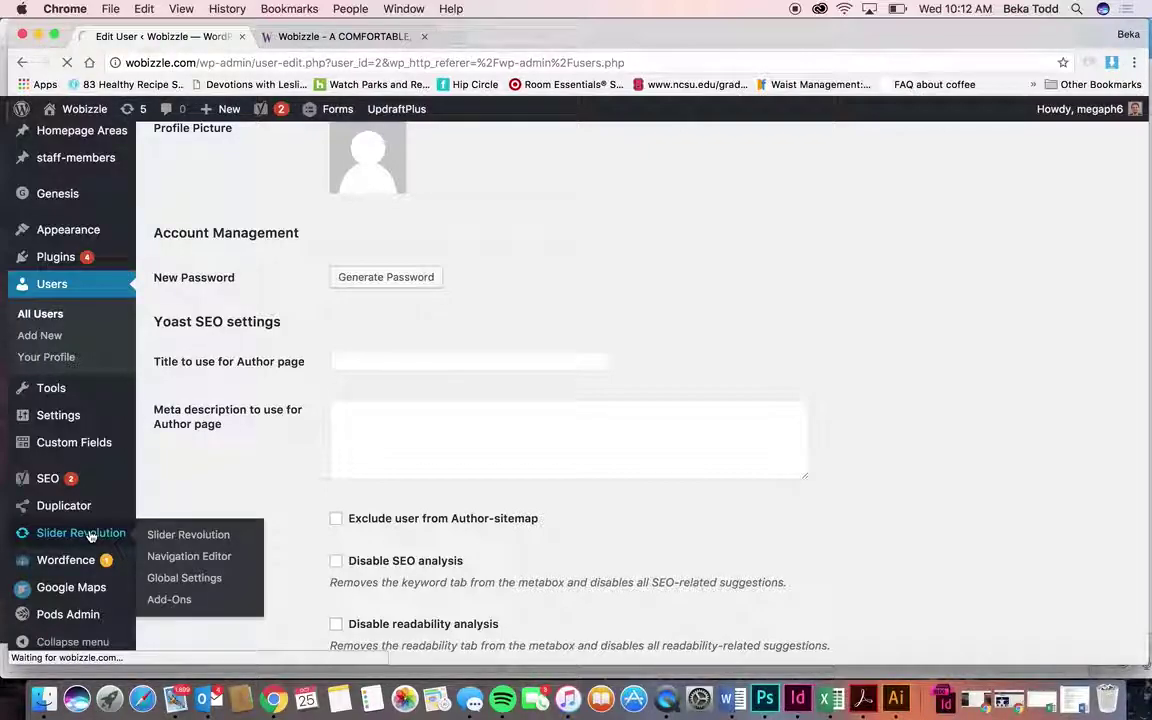
scroll(313, 527, down, 5)
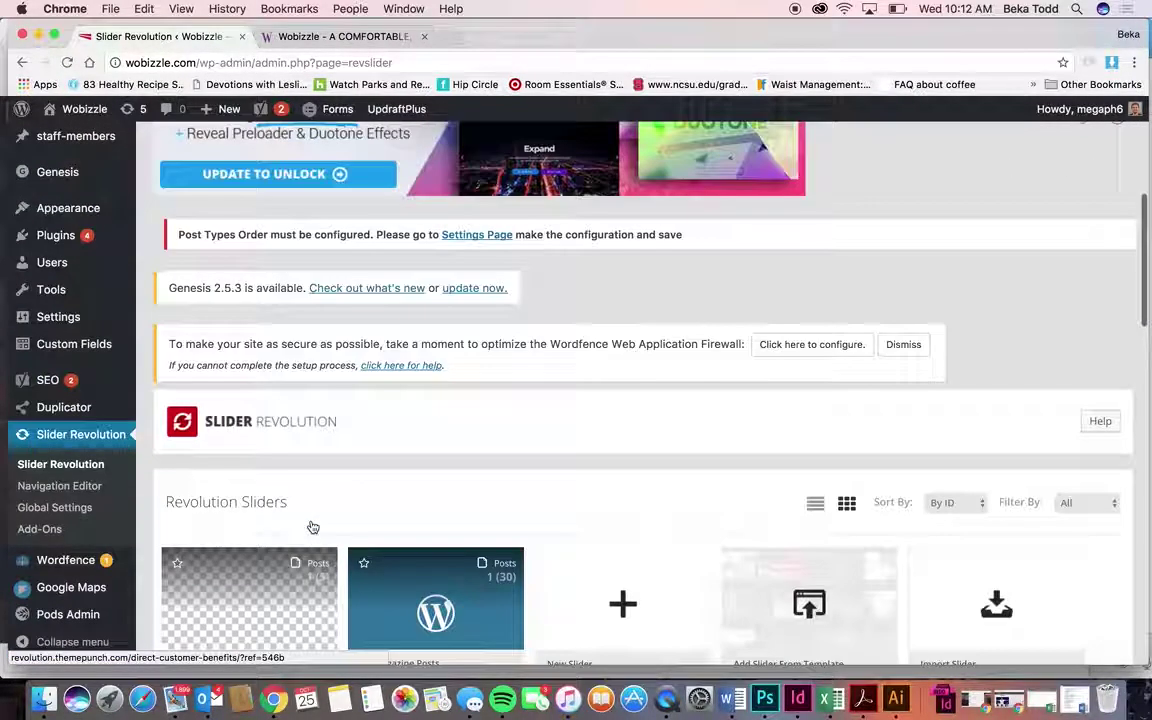
scroll(313, 527, down, 3)
click(284, 340)
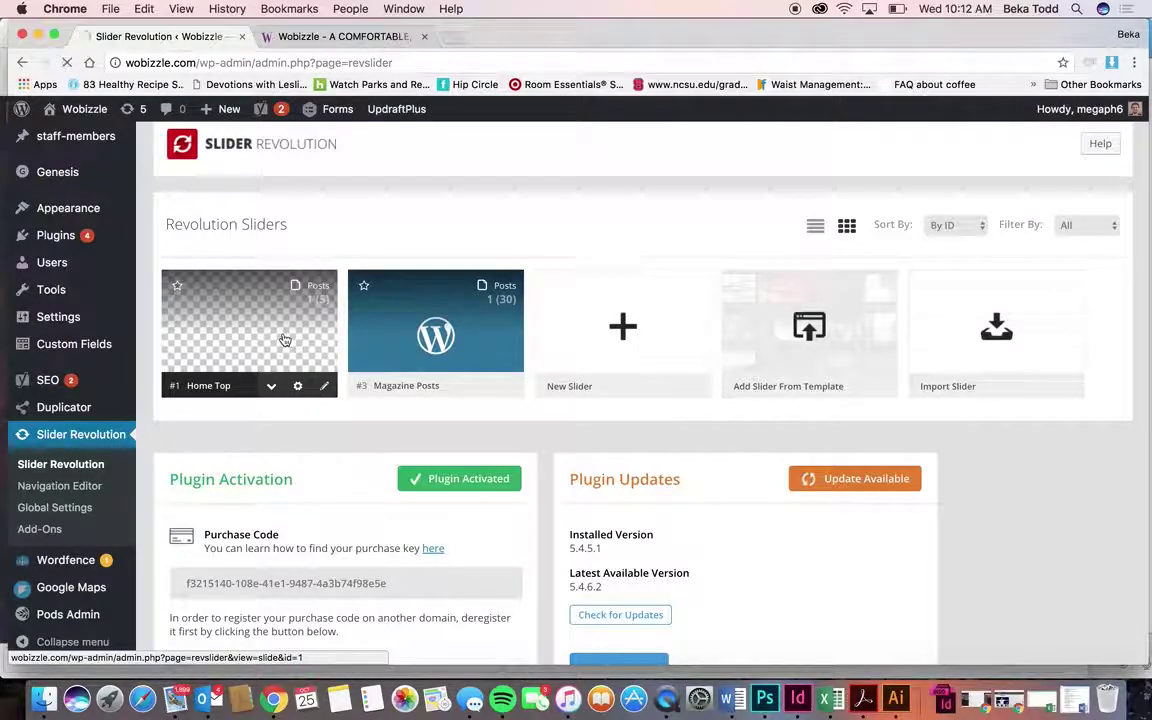
scroll(284, 340, down, 5)
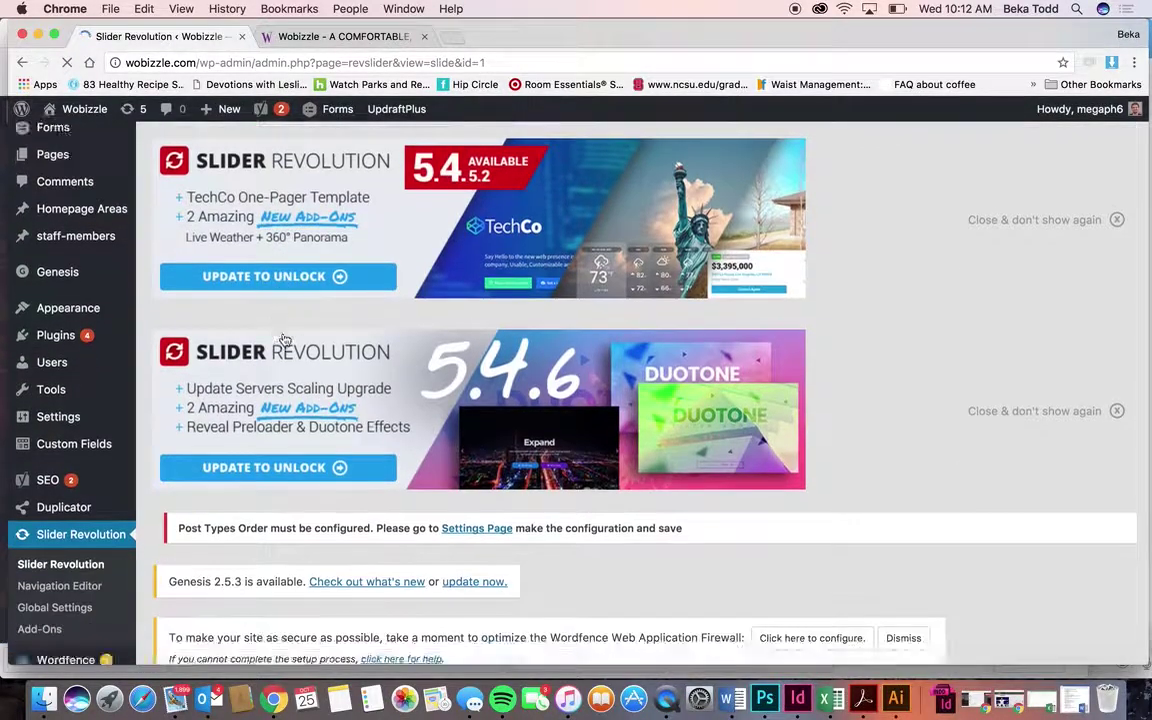
scroll(284, 340, down, 5)
key(super+bracketleft)
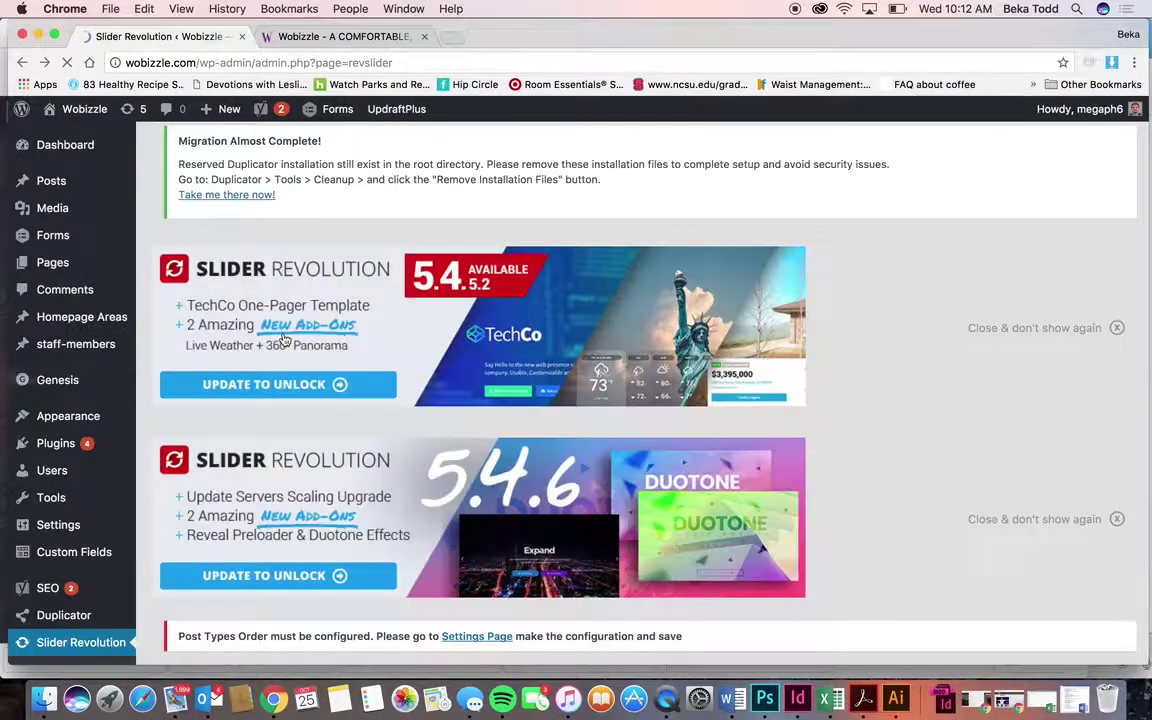
- Open the Magazine Posts slider for editing and examine its slide's featured image, title, excerpt and Keep Reading layers
click(408, 322)
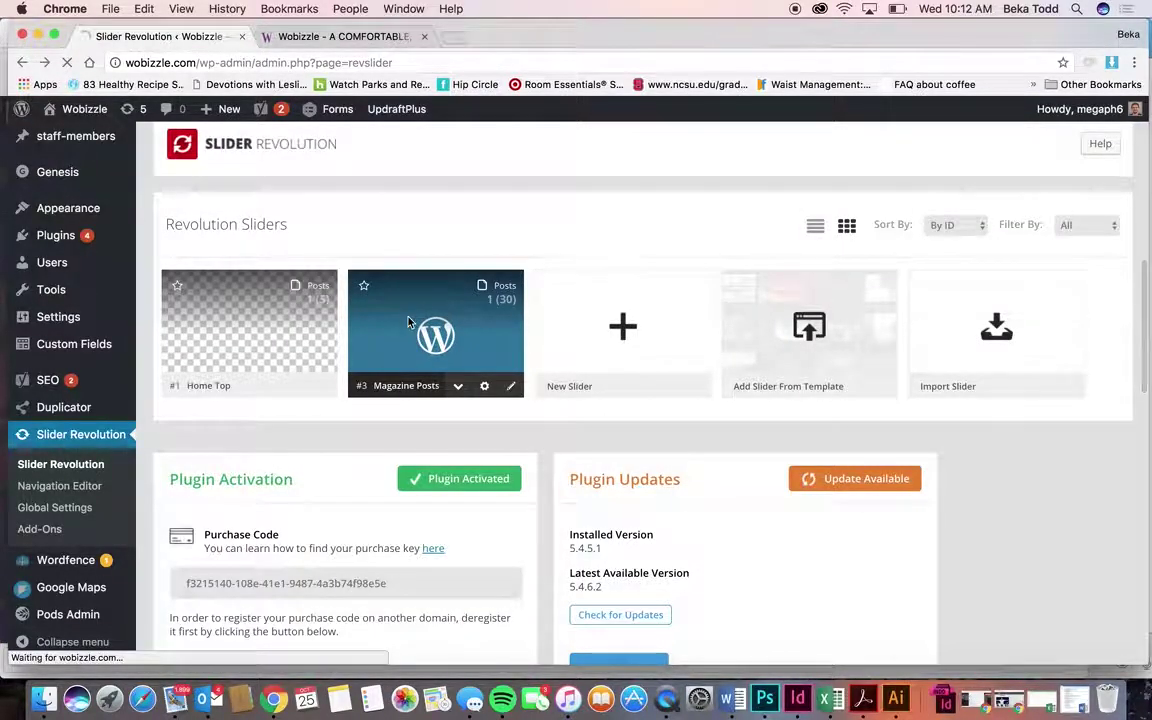
scroll(408, 322, down, 4)
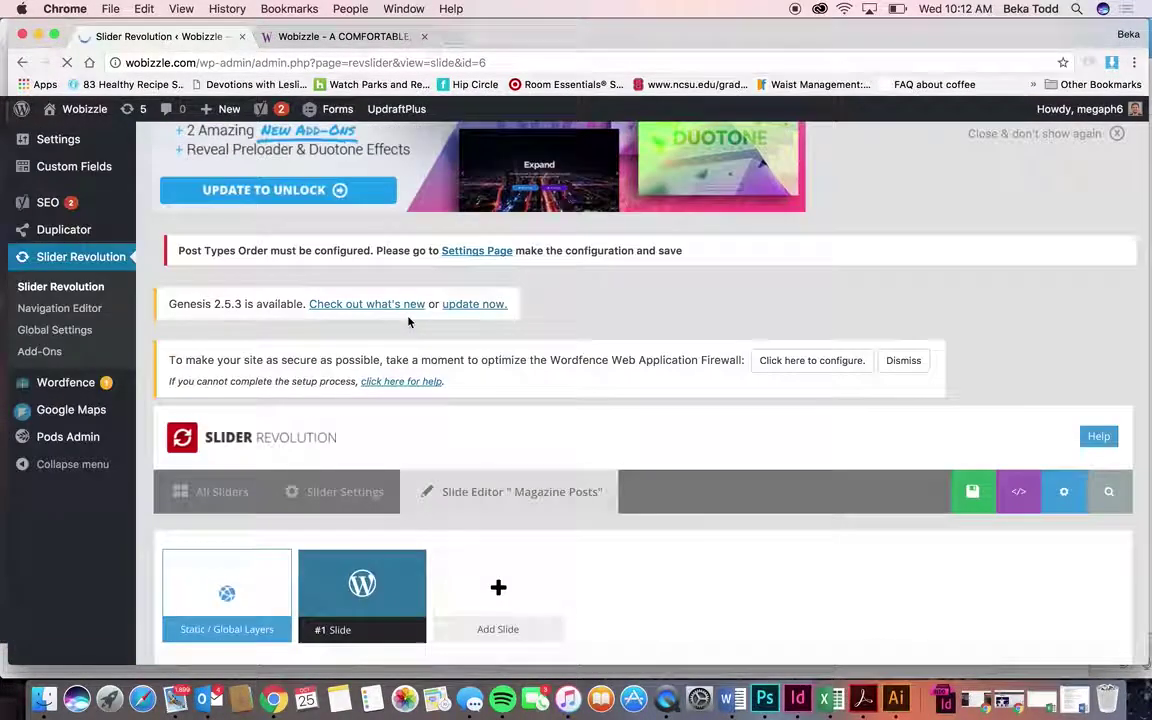
scroll(408, 322, down, 10)
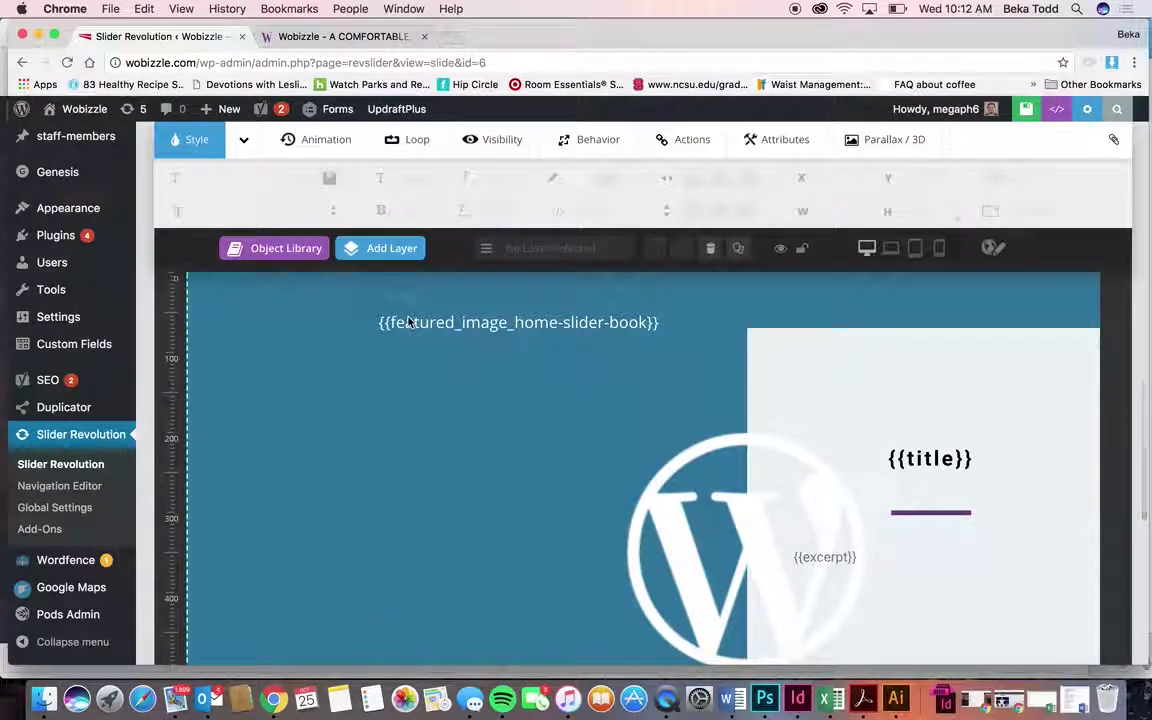
scroll(408, 322, down, 3)
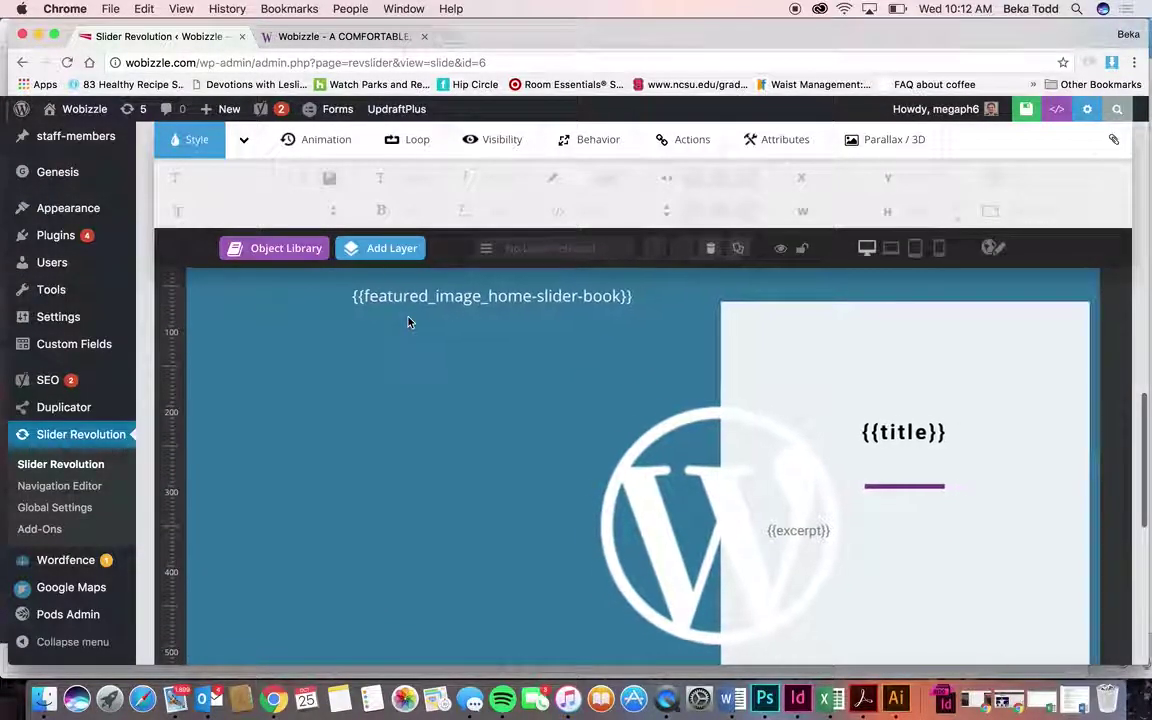
scroll(408, 322, down, 2)
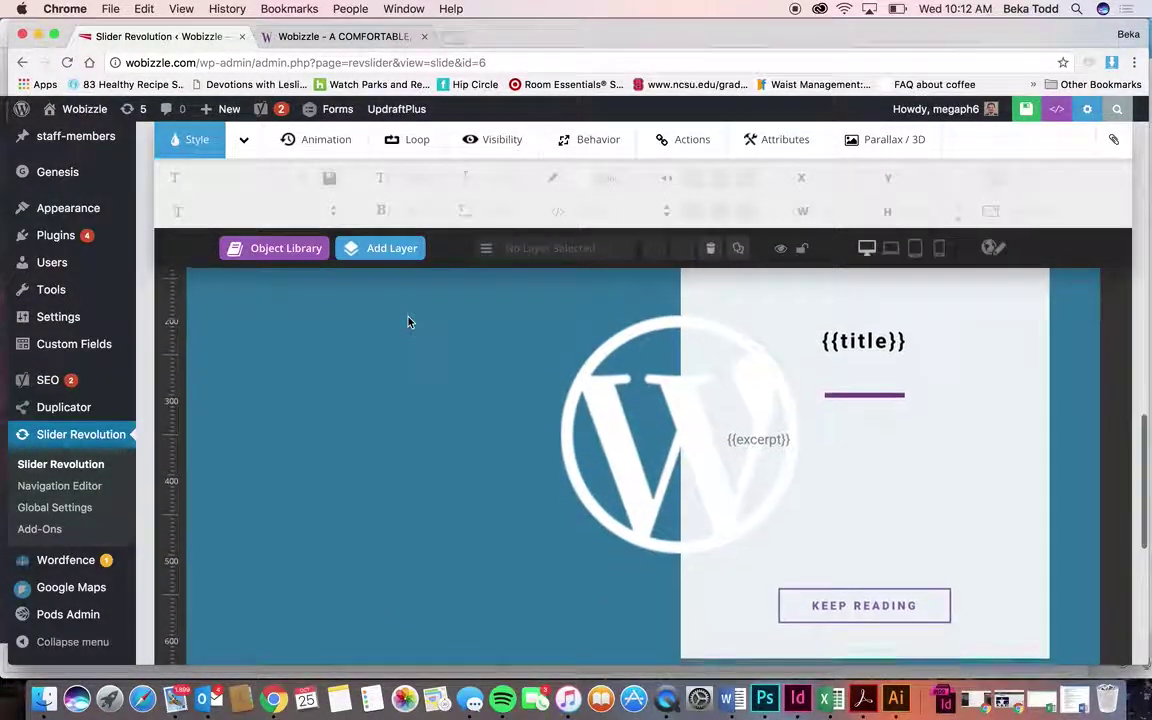
- View the slider at the start of the live homepage for comparison and return to the slide editor
click(340, 36)
scroll(465, 386, up, 15)
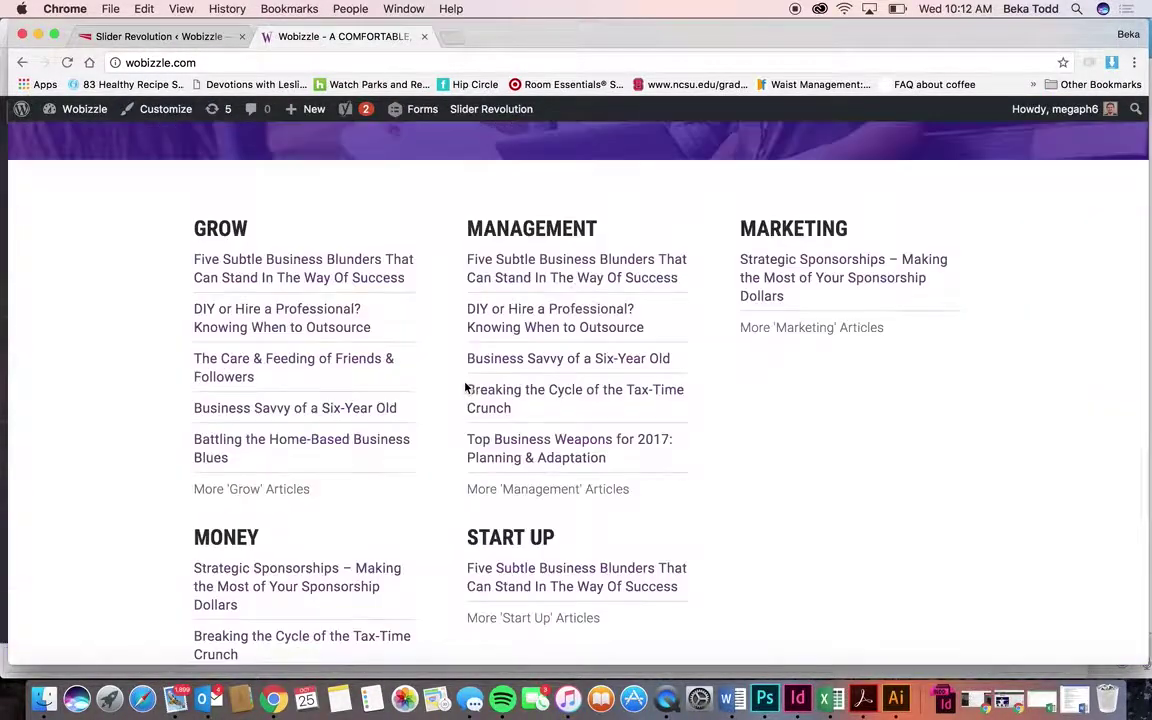
scroll(465, 386, up, 3)
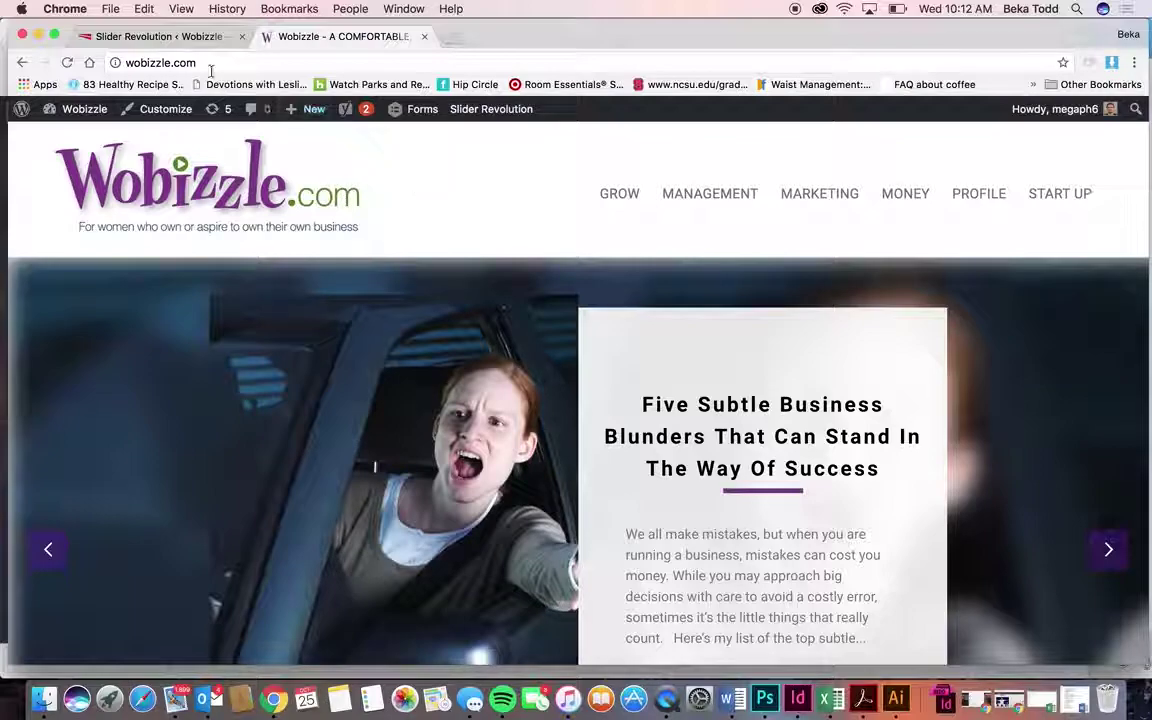
click(200, 36)
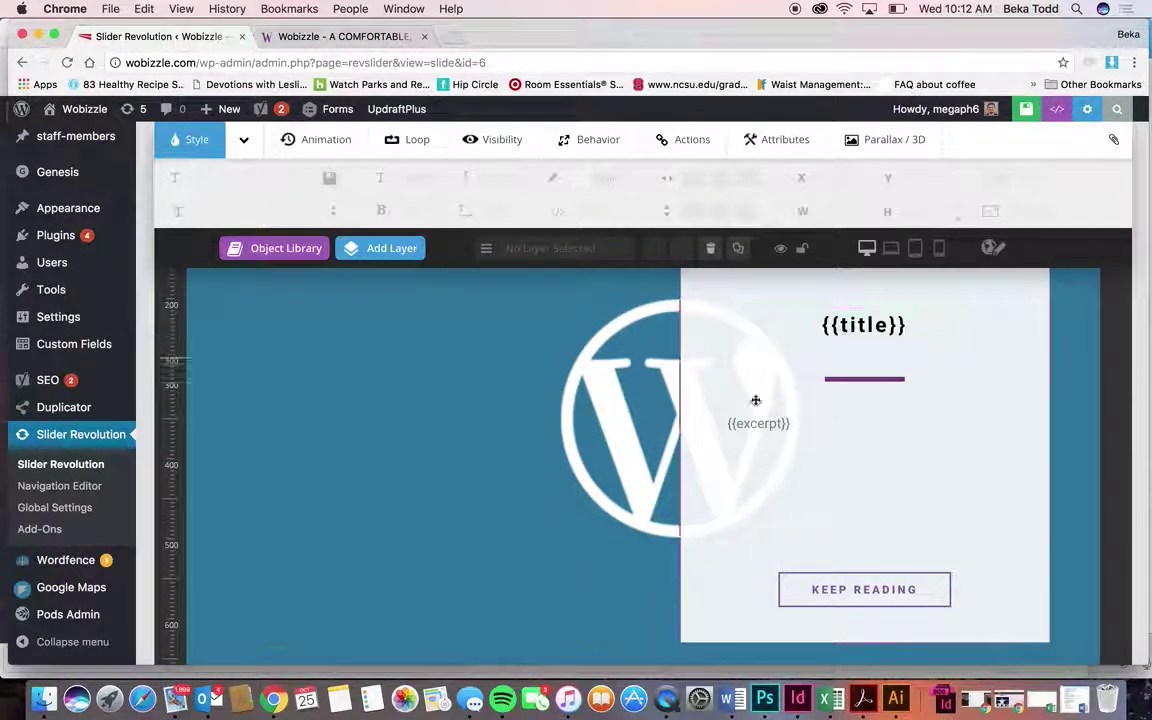
- Examine the Magazine Posts slide layout again, view another post's slide on the live homepage and return to the slide editor
scroll(611, 465, up, 4)
scroll(610, 466, right, 2)
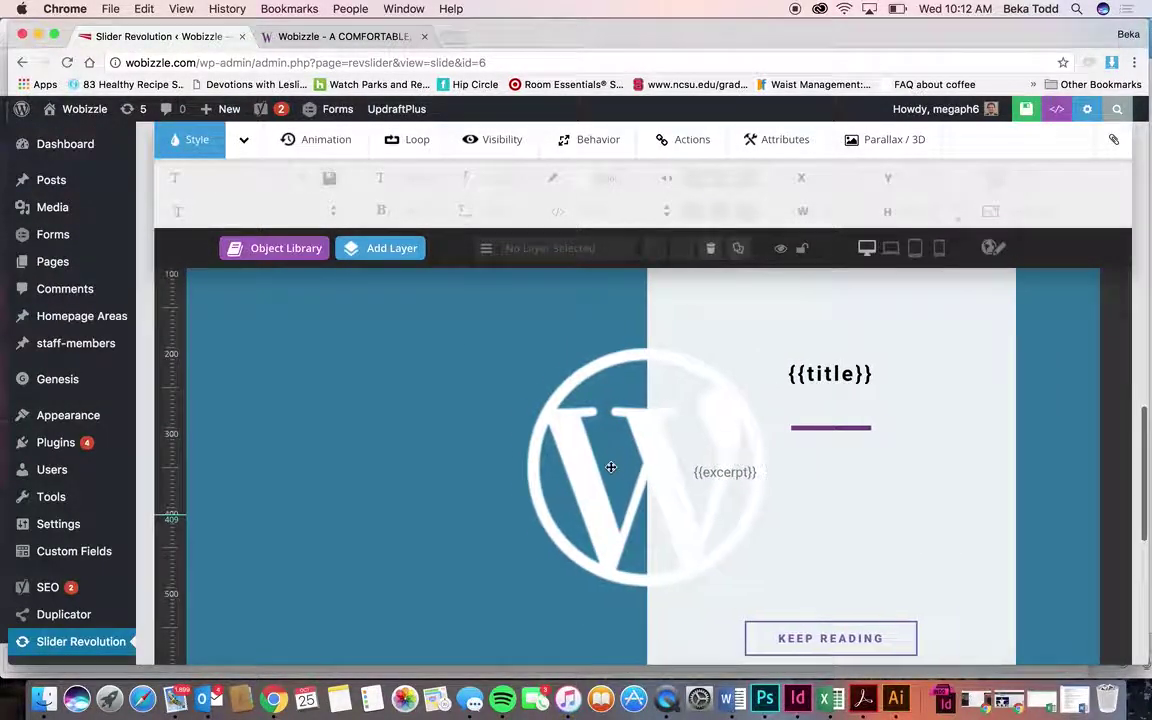
scroll(609, 465, up, 3)
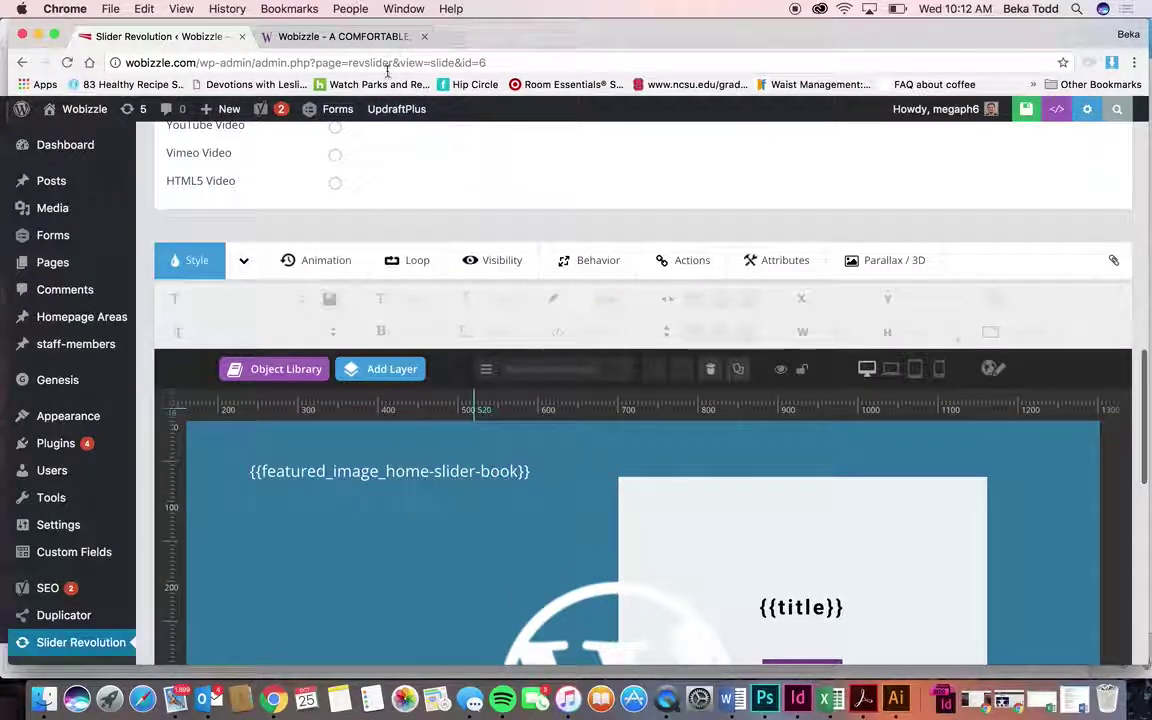
click(366, 40)
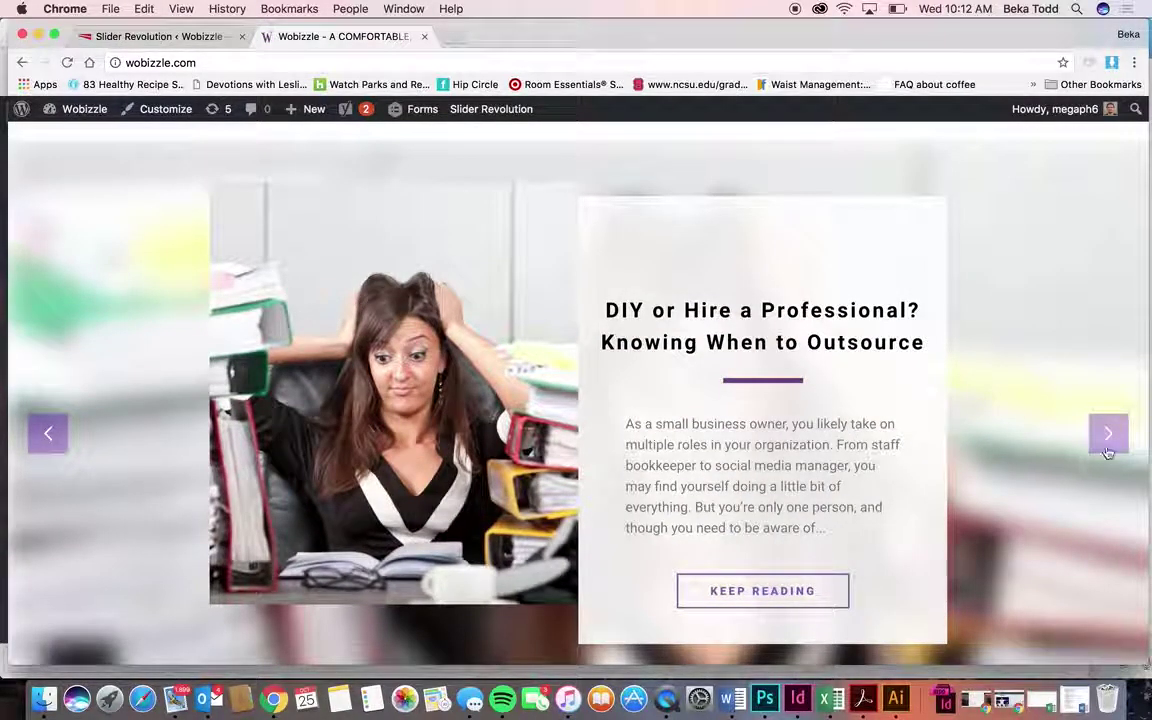
click(160, 37)
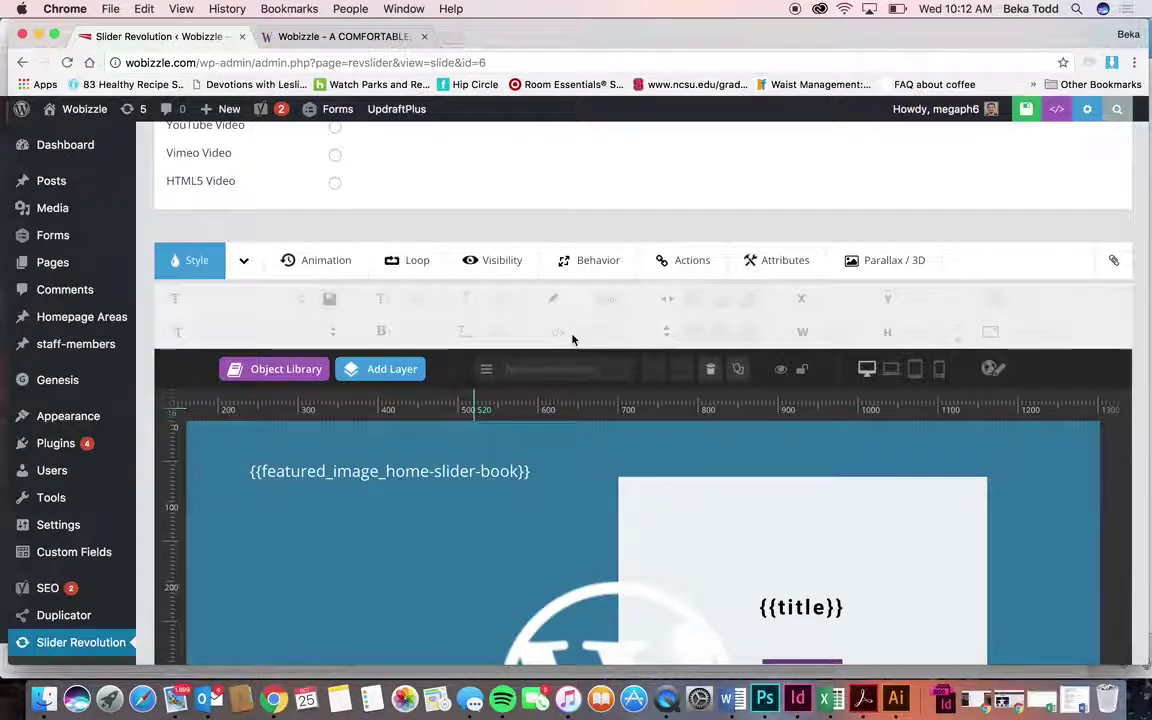
- Examine the Magazine Posts slide editor from its background source settings down to the layer animation timeline
scroll(573, 340, up, 3)
scroll(573, 340, up, 5)
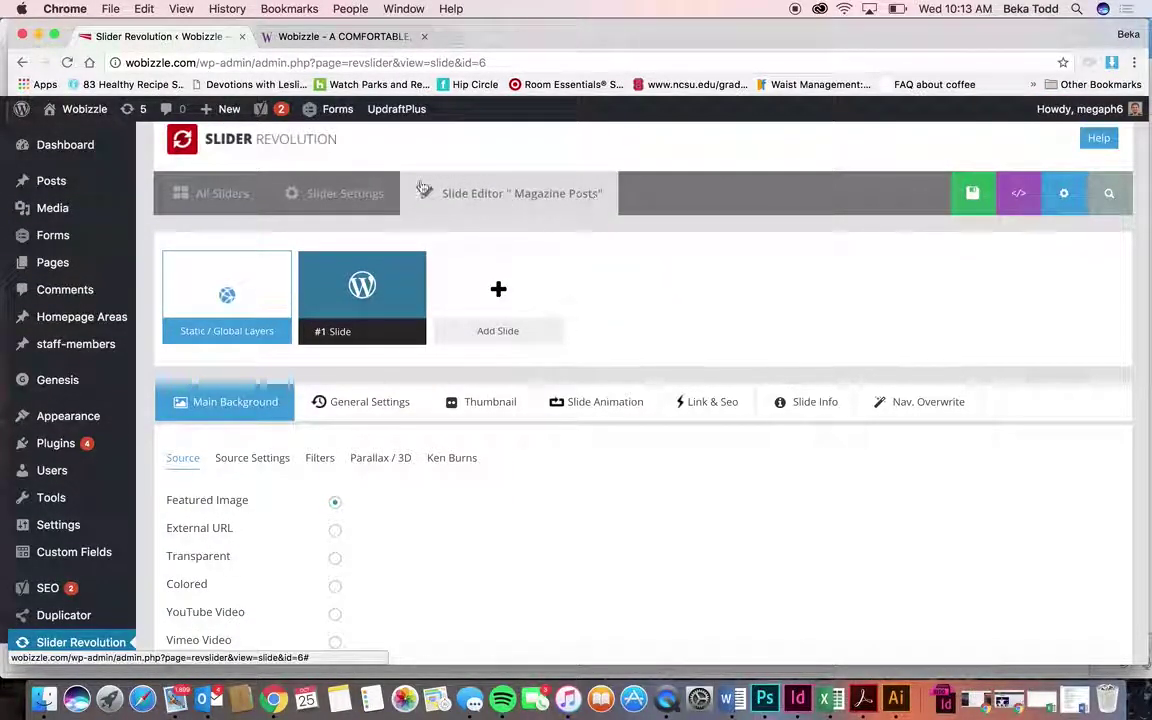
scroll(600, 495, down, 5)
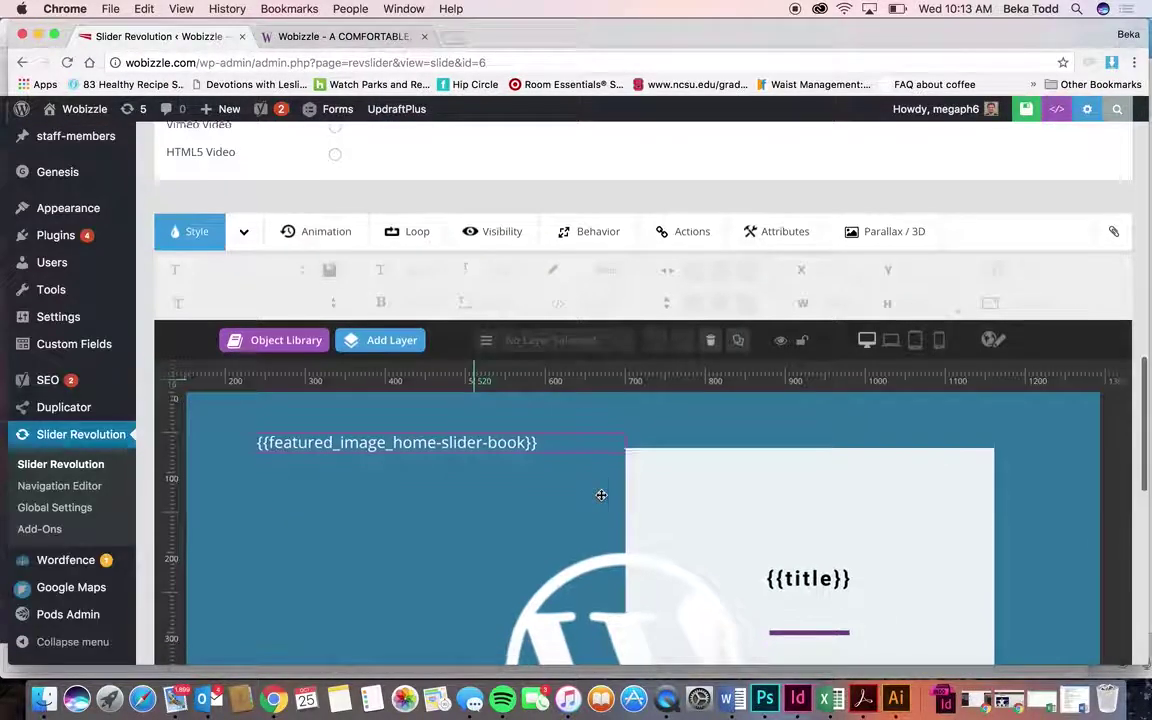
scroll(601, 495, down, 10)
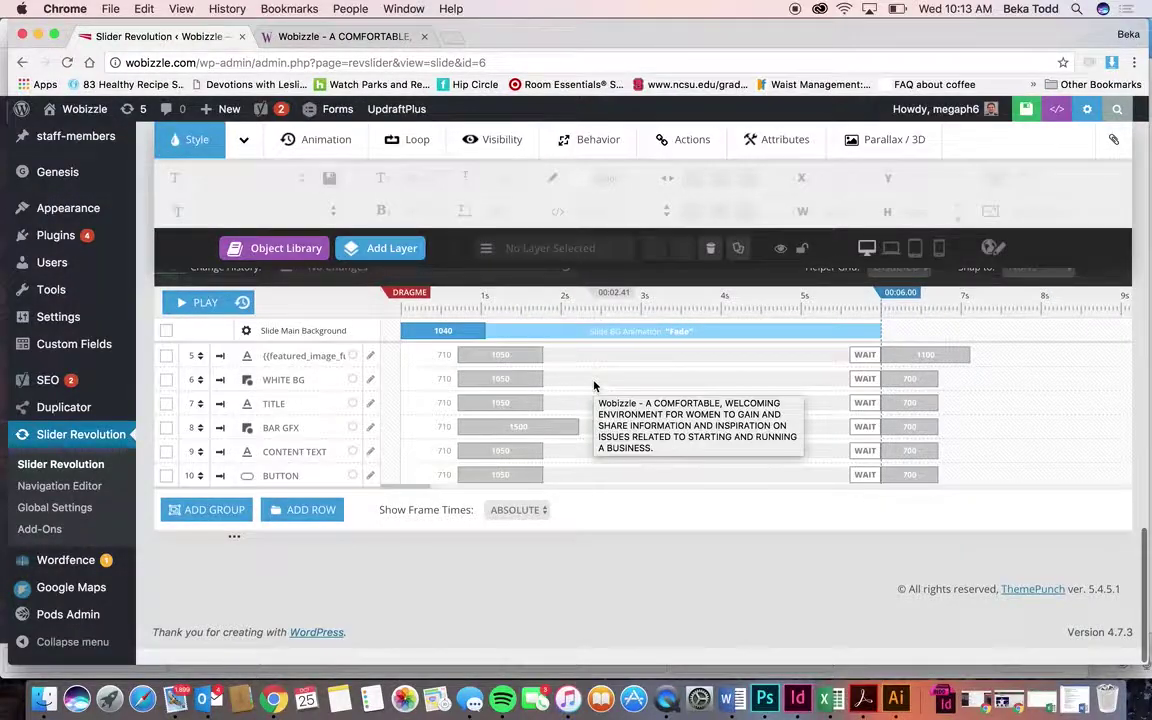
scroll(594, 386, up, 5)
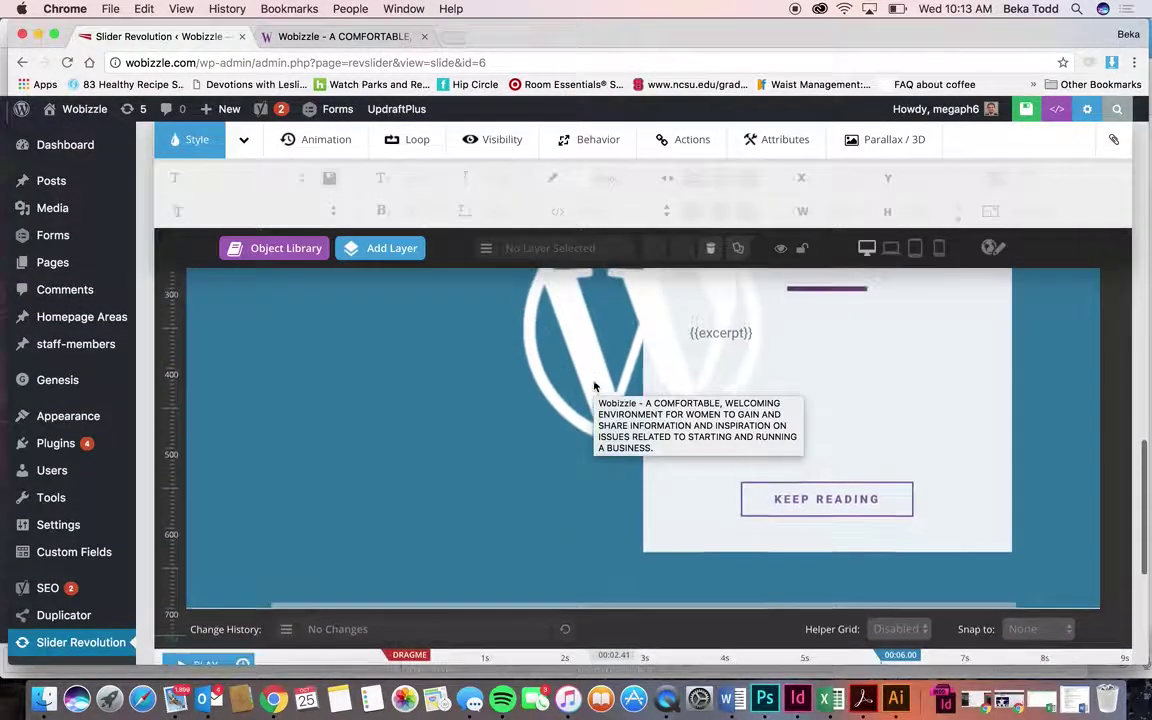
- Select the Keep Reading button and excerpt layers in turn to inspect their style settings and timeline entries
click(827, 499)
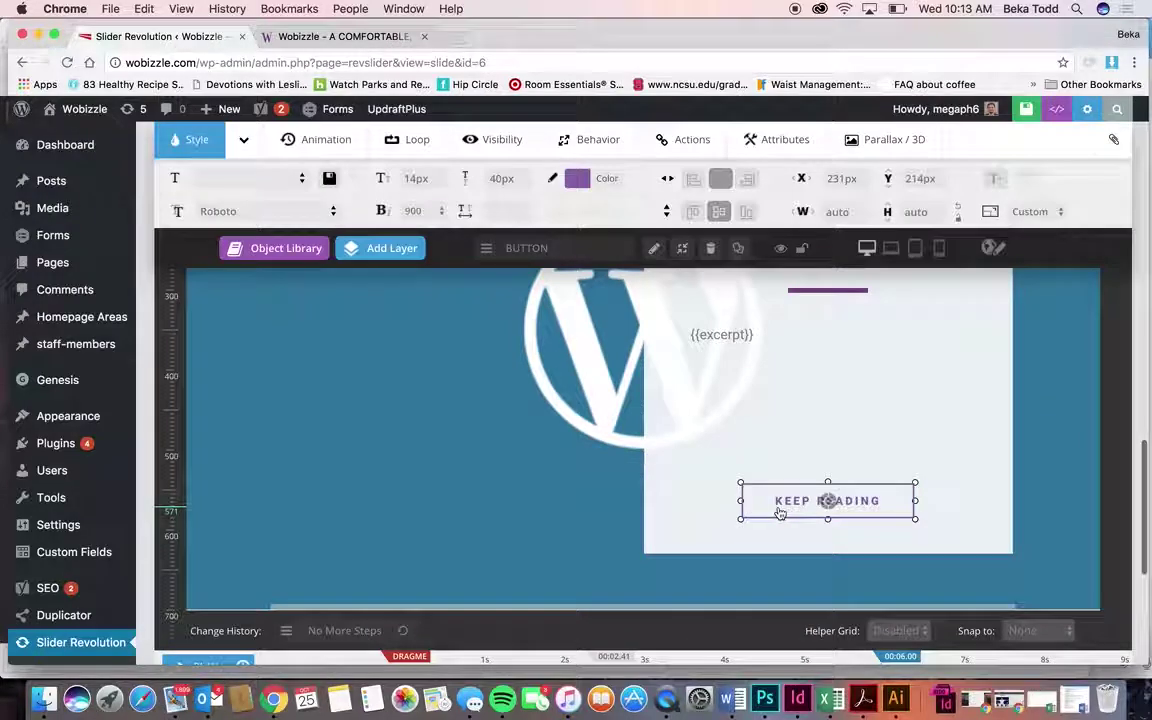
click(733, 335)
scroll(600, 354, up, 3)
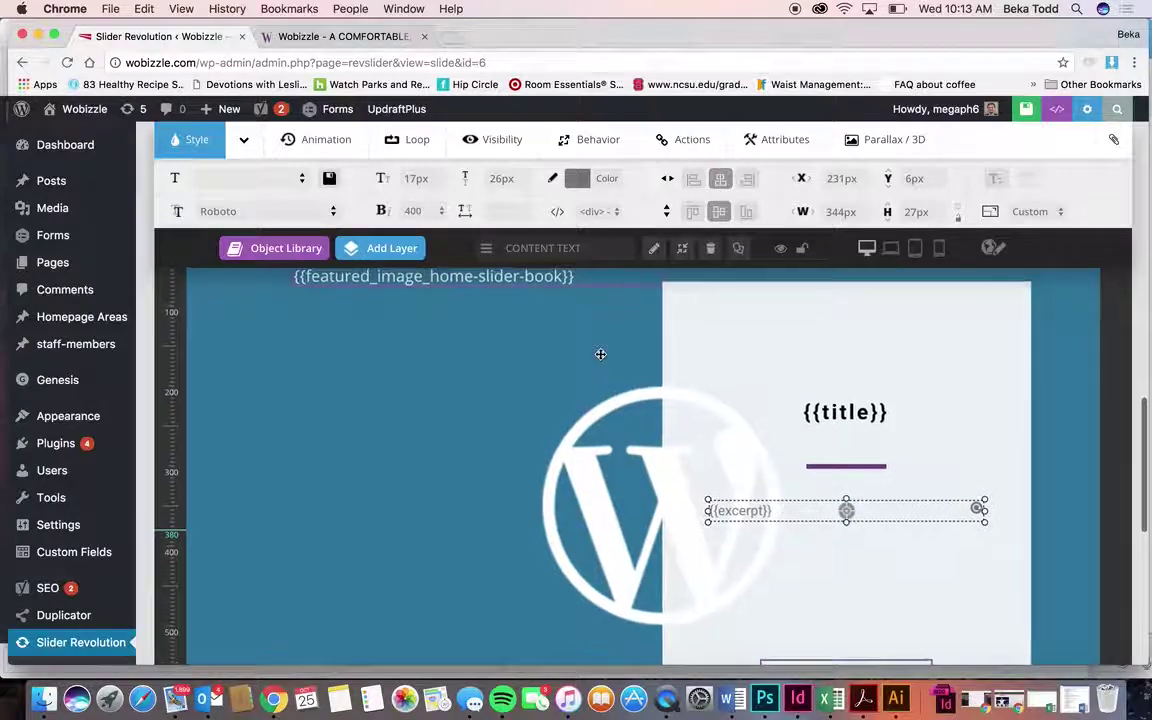
scroll(600, 354, down, 5)
scroll(600, 354, down, 3)
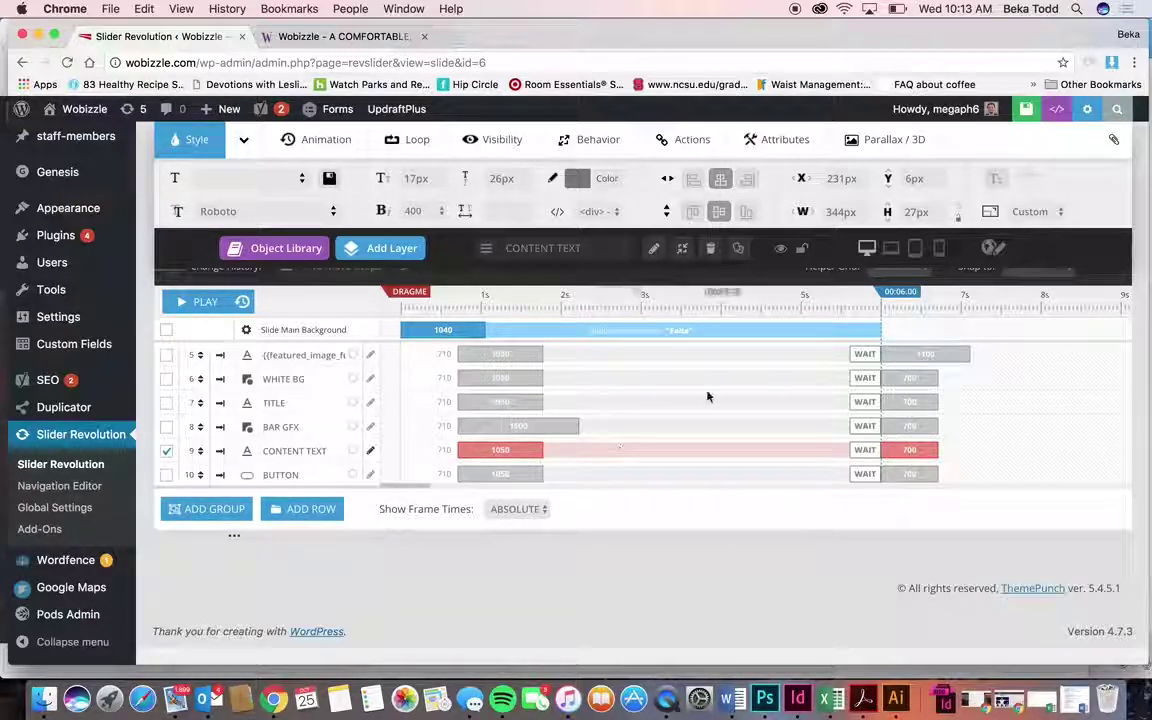
scroll(707, 397, up, 5)
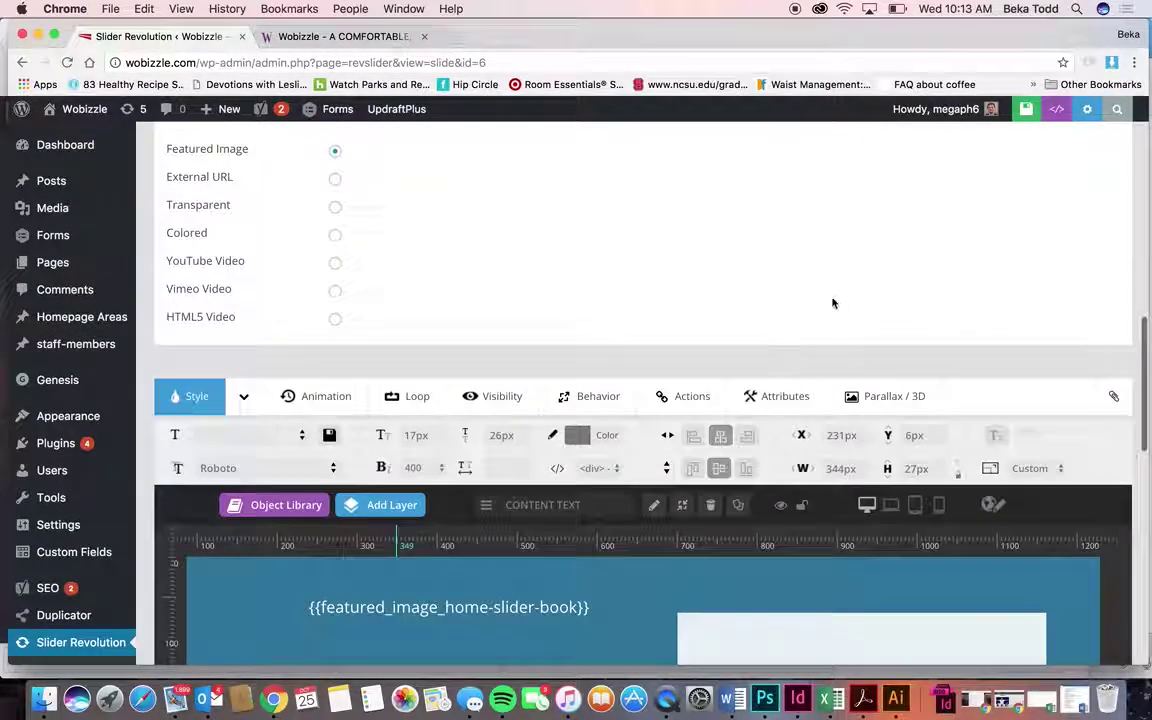
- Go through the slide's notebook, tablet and phone layouts and examine how the layers are arranged for phone
click(891, 505)
click(915, 505)
click(939, 505)
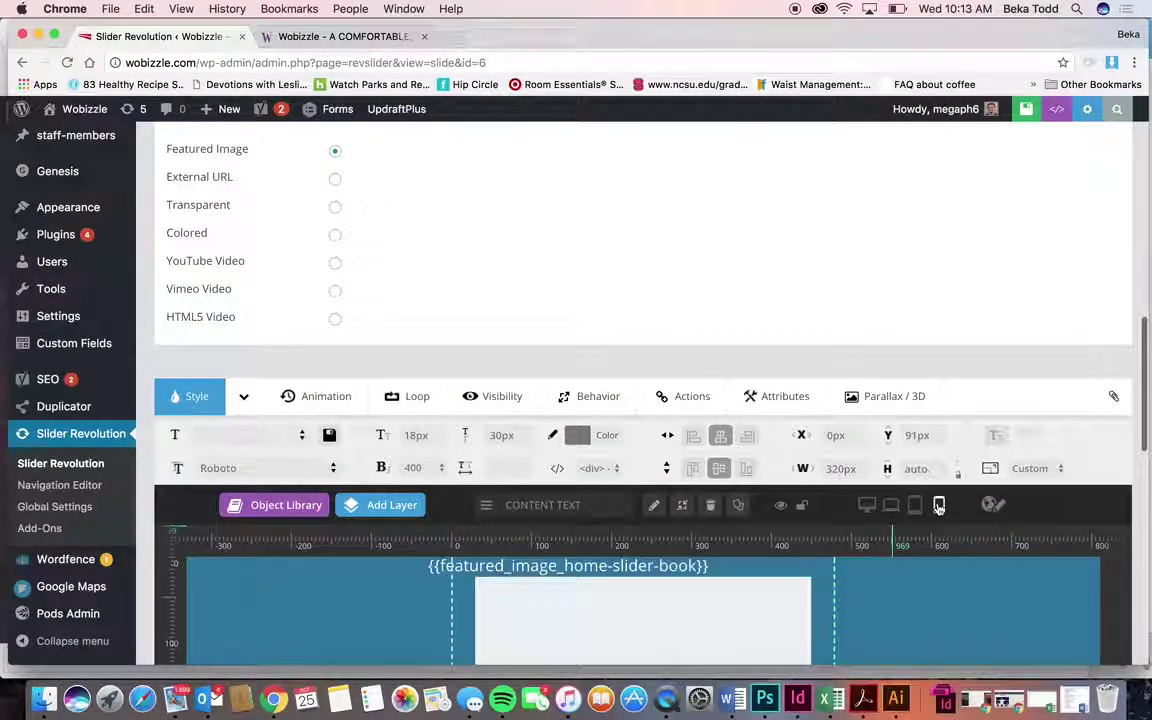
scroll(853, 622, down, 5)
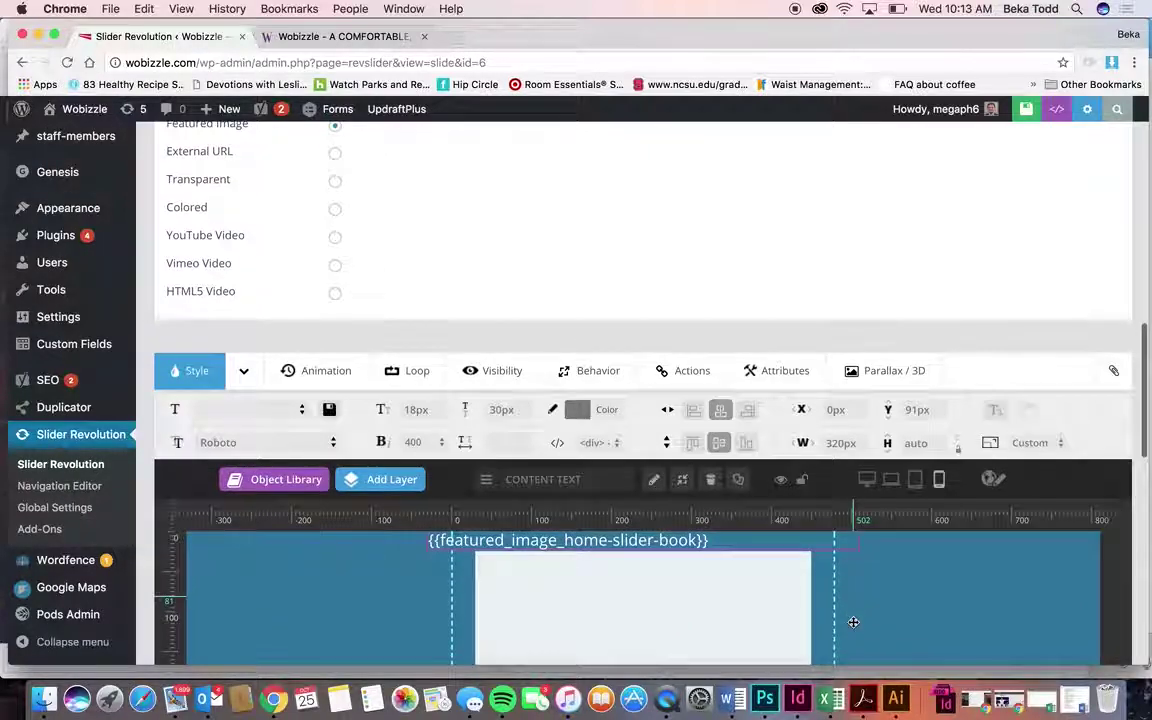
scroll(853, 622, down, 2)
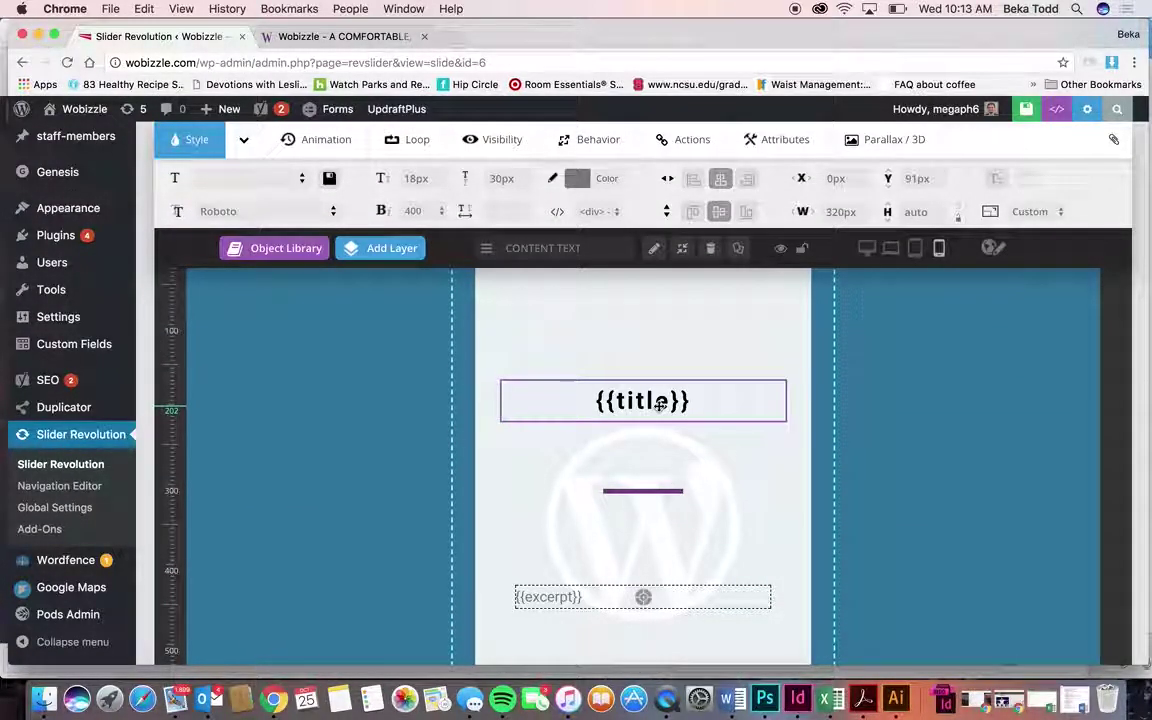
- Select the title and featured image layers in the phone layout to inspect their style settings
scroll(659, 405, up, 10)
scroll(659, 405, down, 10)
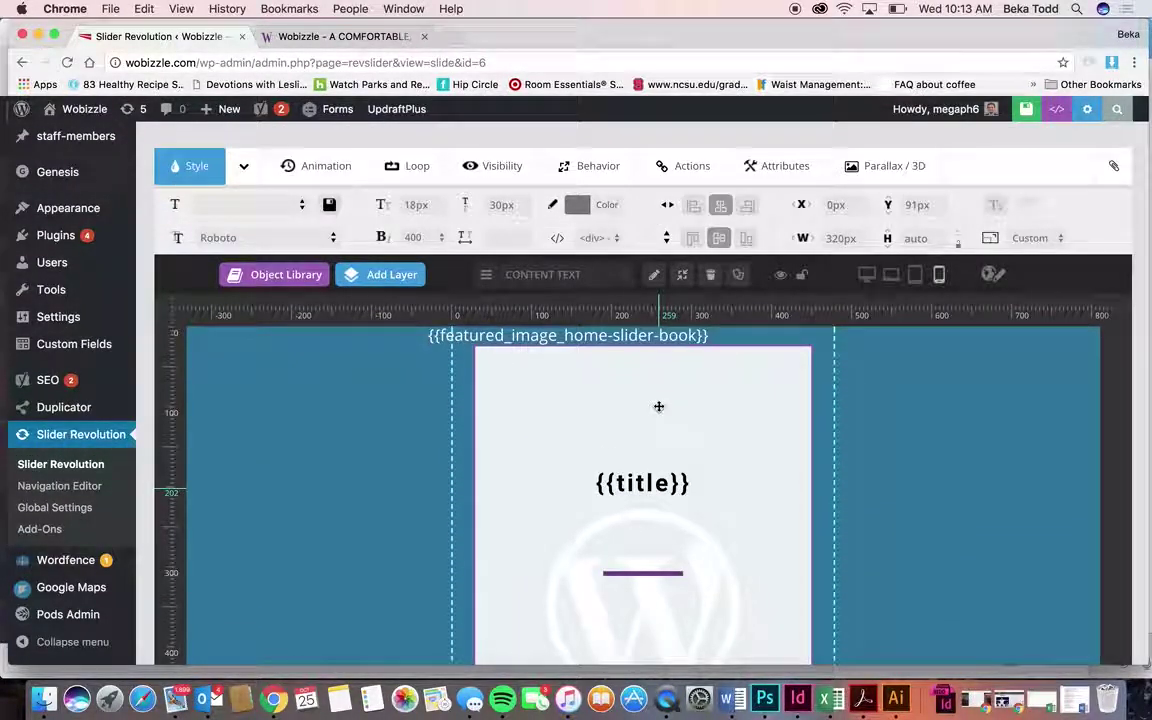
scroll(659, 406, down, 1)
click(645, 490)
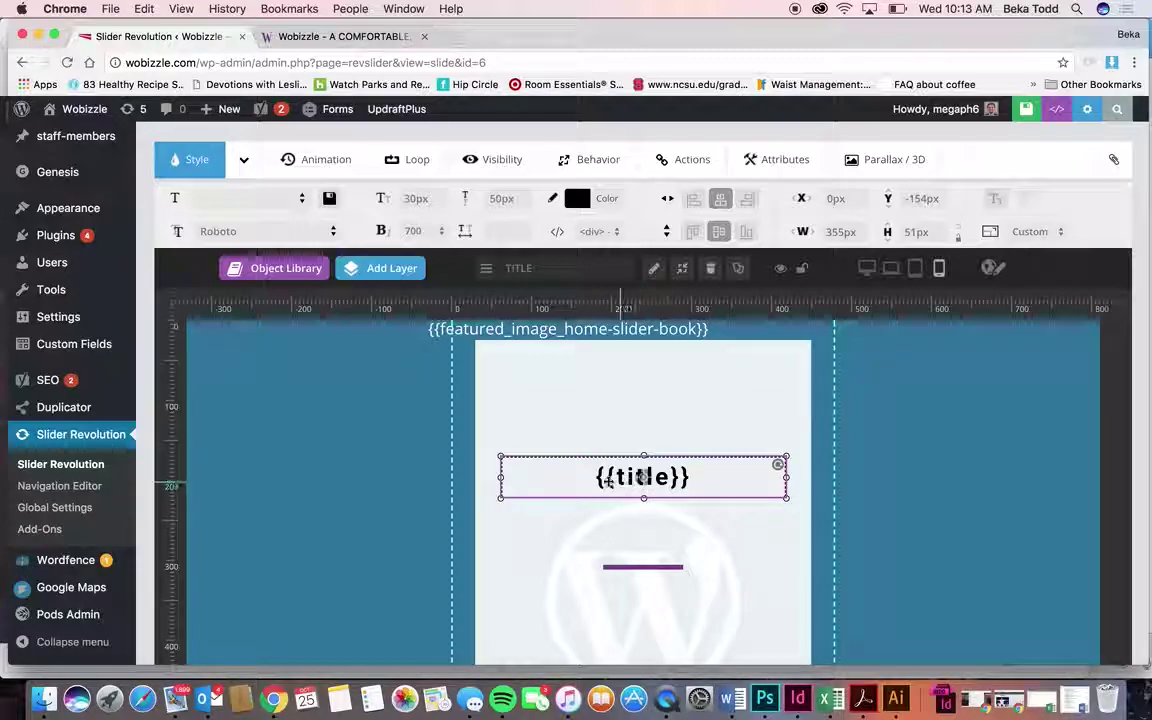
click(600, 328)
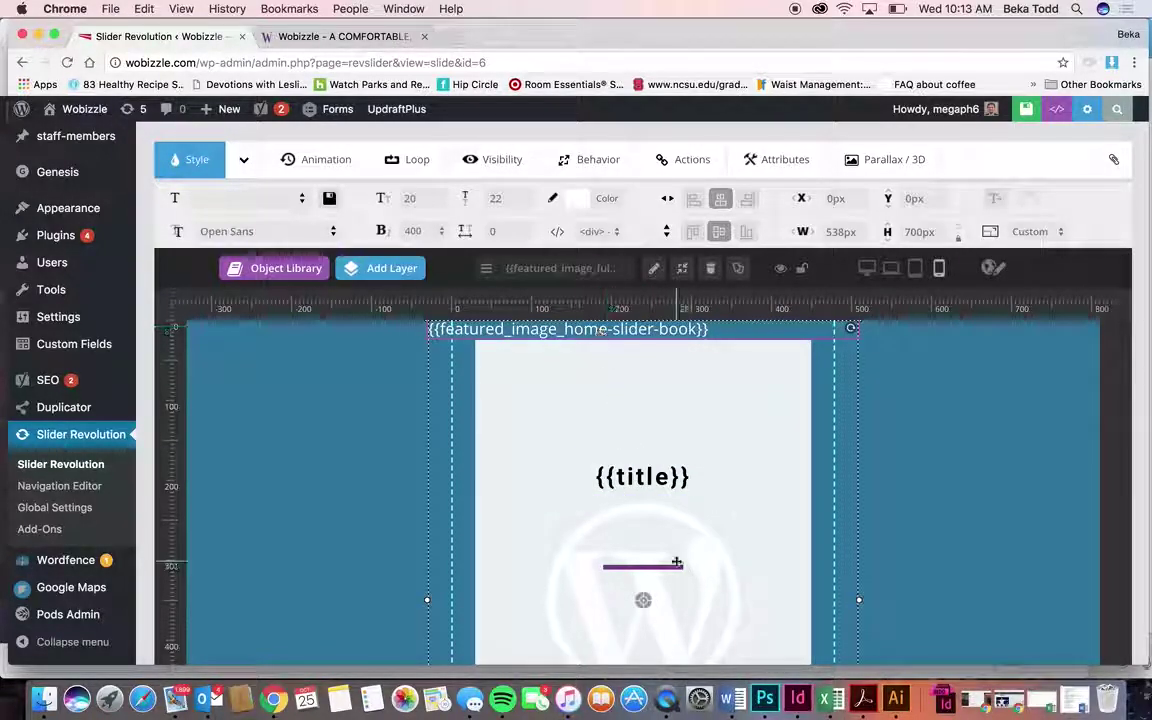
- Preview the Magazine Posts slider at desktop size with its post content and close the preview
scroll(882, 478, up, 1)
scroll(455, 393, up, 15)
scroll(455, 393, down, 5)
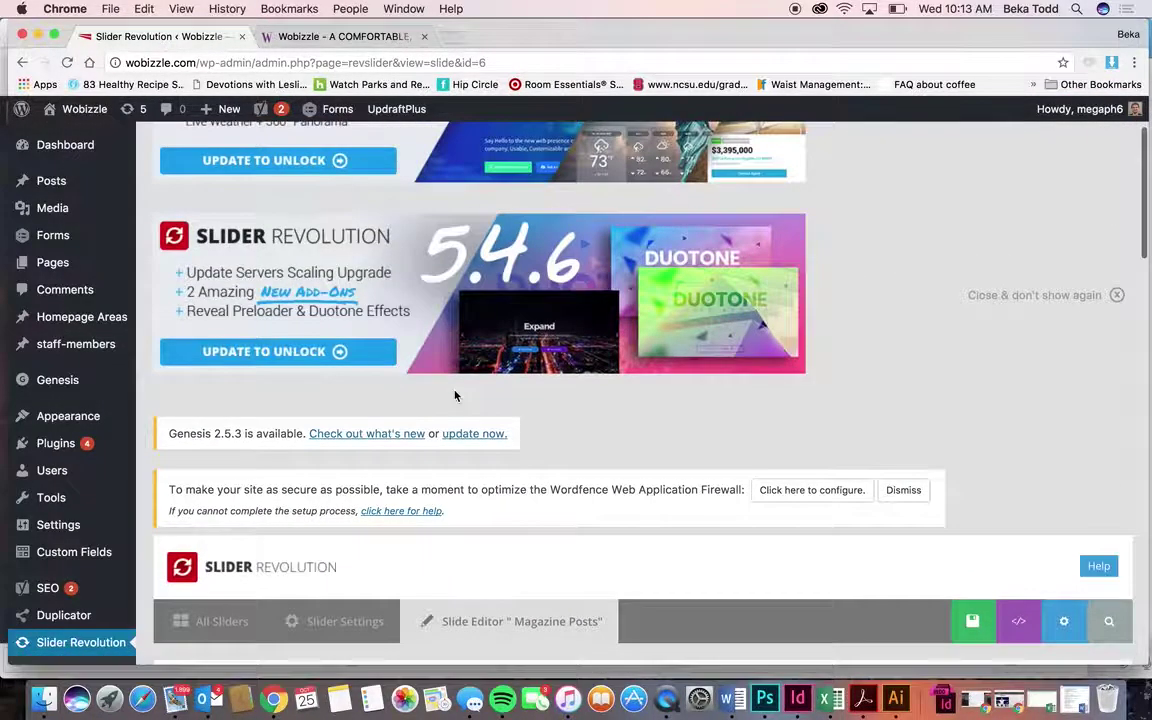
mouse_move(455, 396)
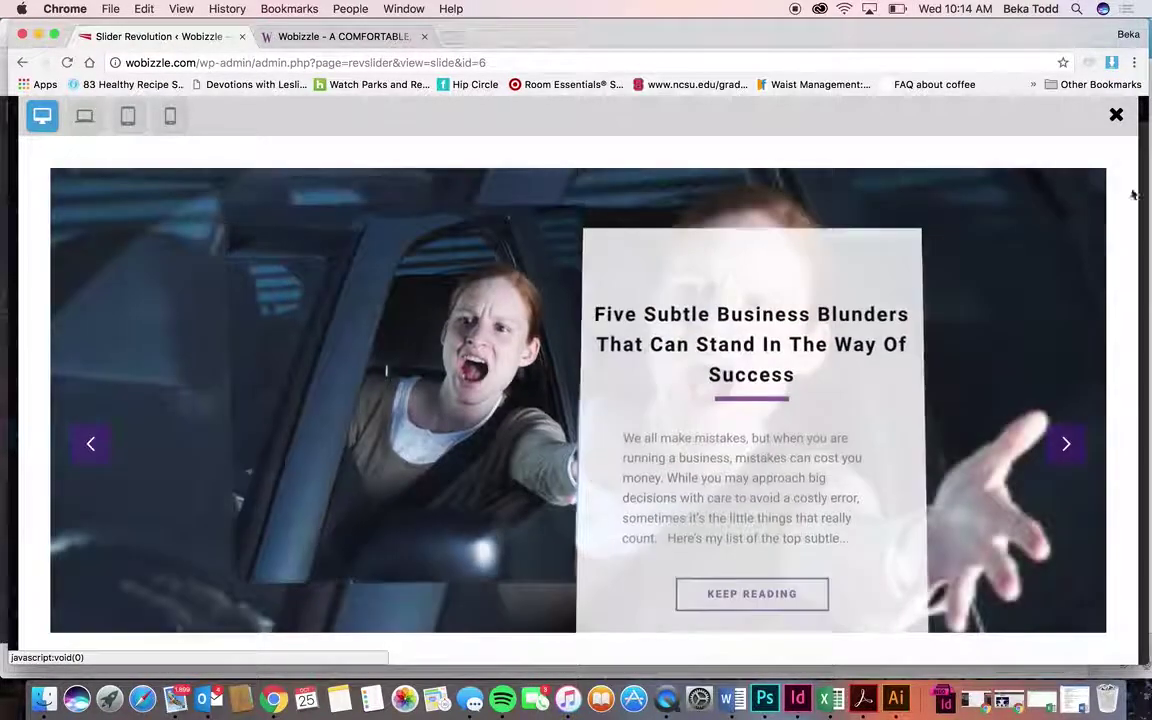
click(1116, 115)
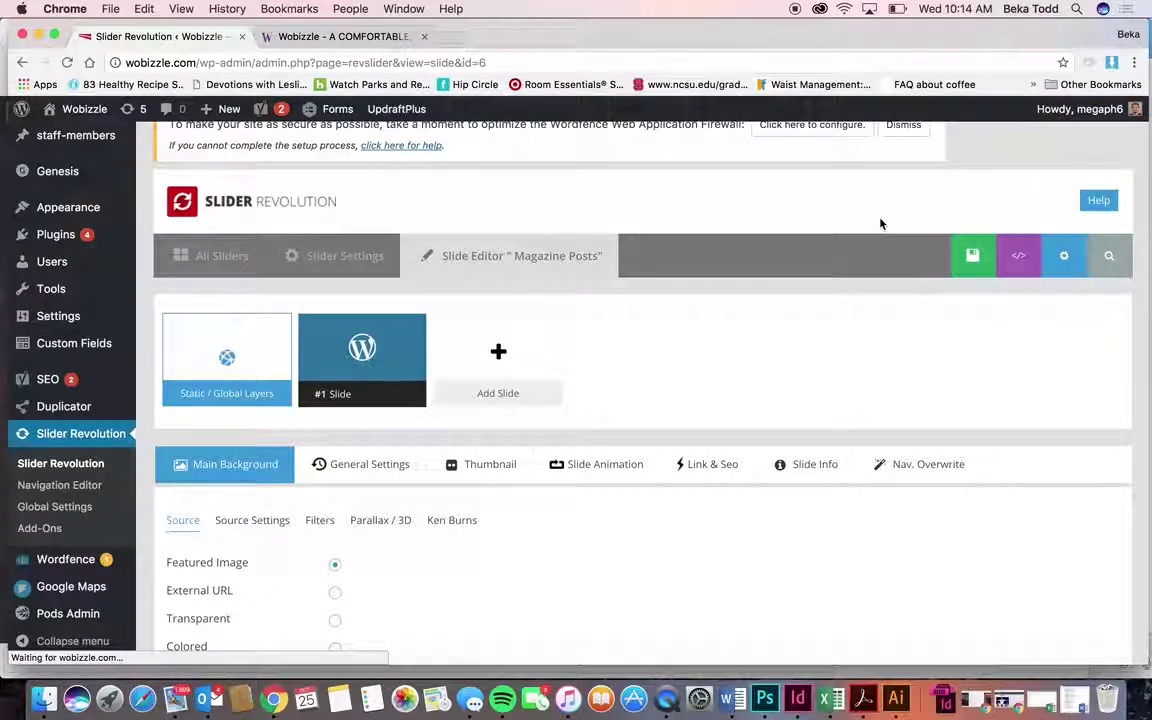
scroll(879, 224, down, 3)
scroll(70, 465, down, 7)
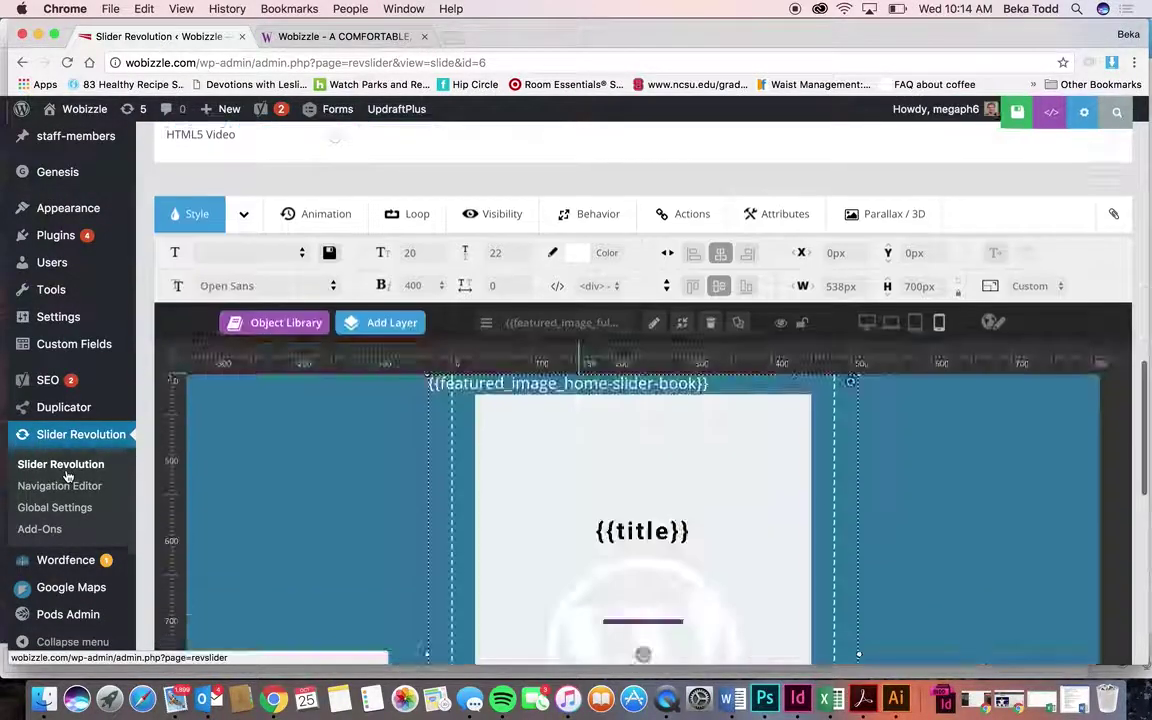
scroll(70, 475, up, 10)
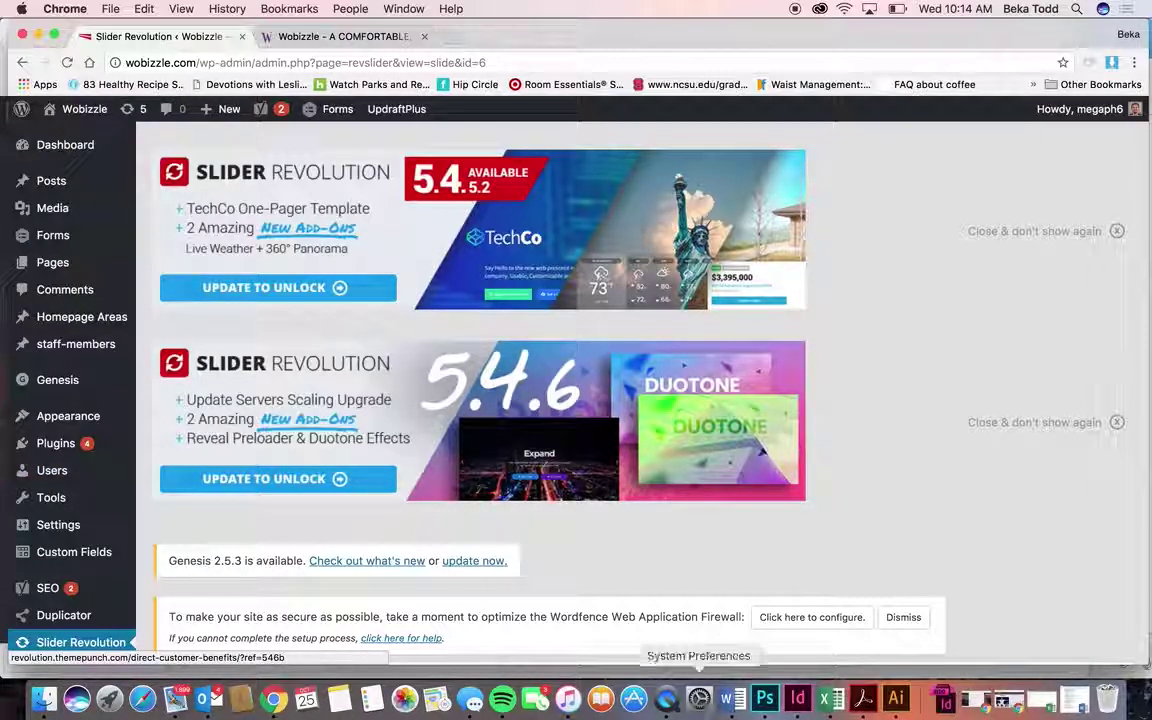
right_click(672, 700)
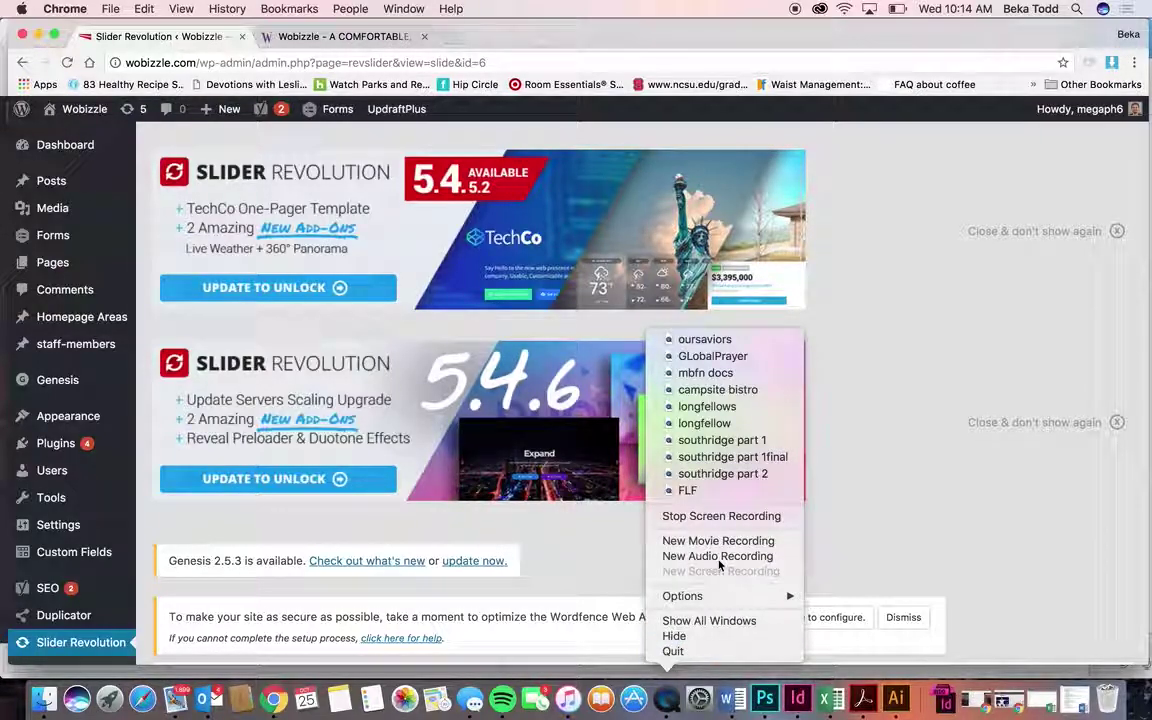